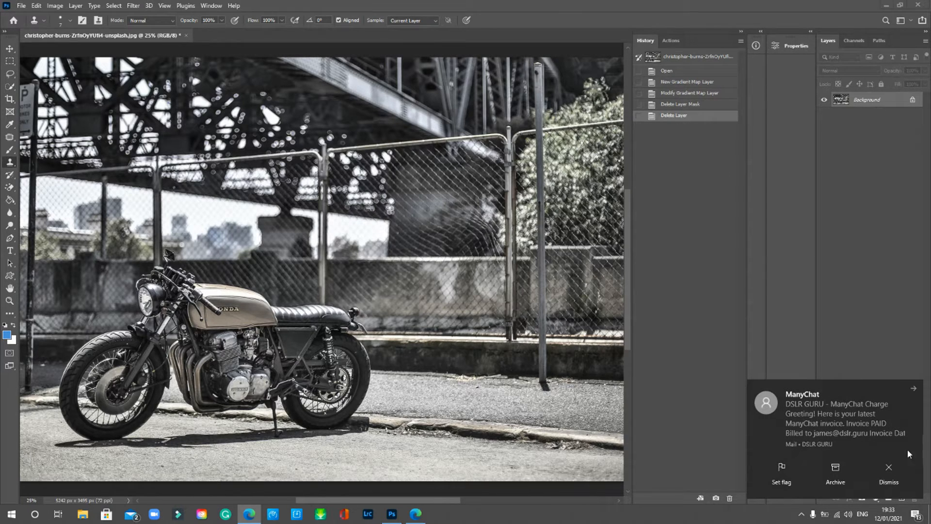
Dismiss the mail notification and zoom the motorcycle photo out to 16.7% so the whole image shows
left_click(889, 468)
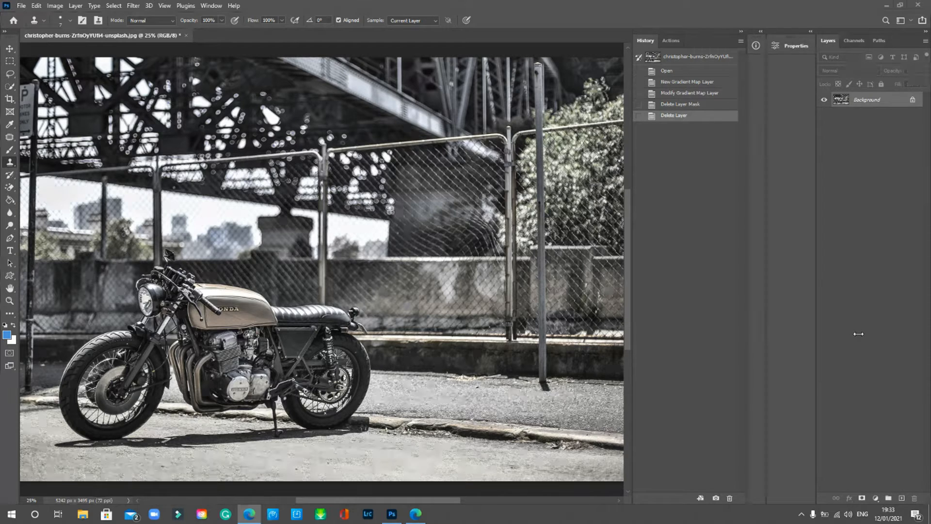
left_click(557, 17)
key("ctrl+minus")
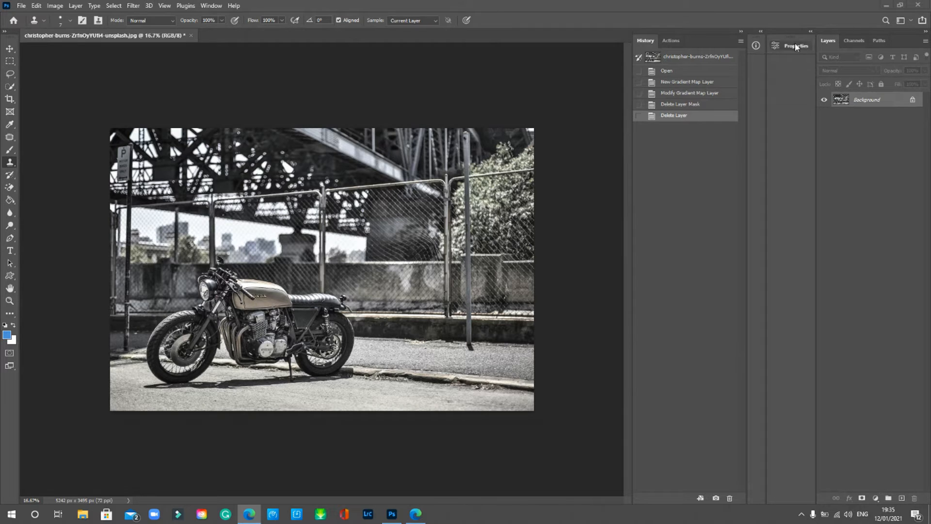
left_click(212, 5)
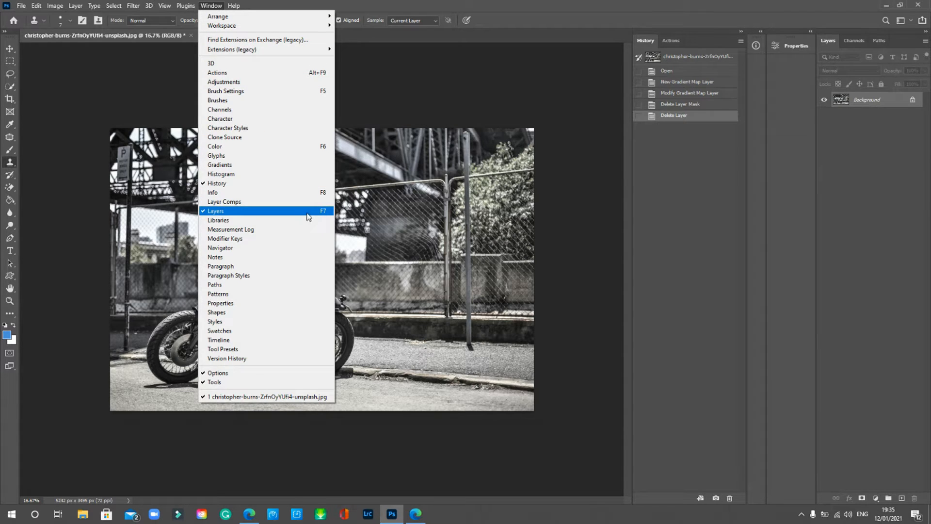
left_click(867, 268)
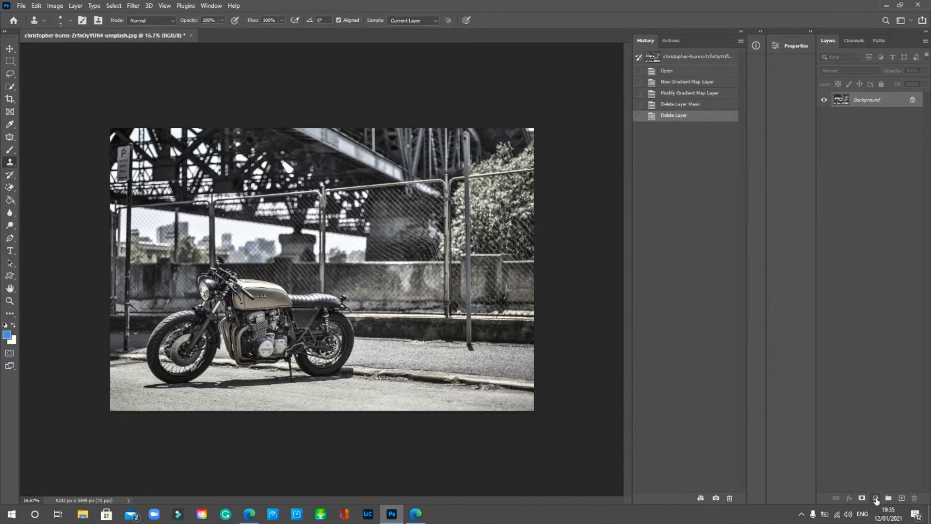
left_click(876, 499)
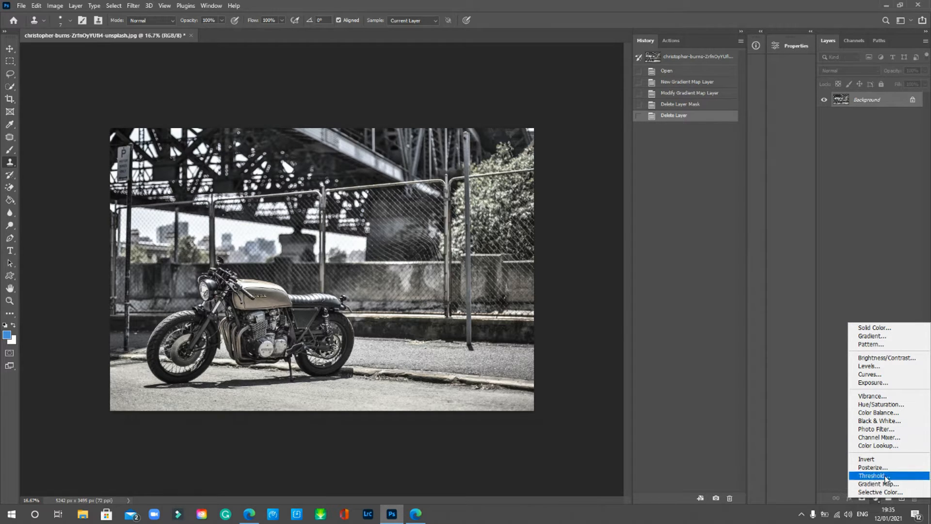
left_click(857, 225)
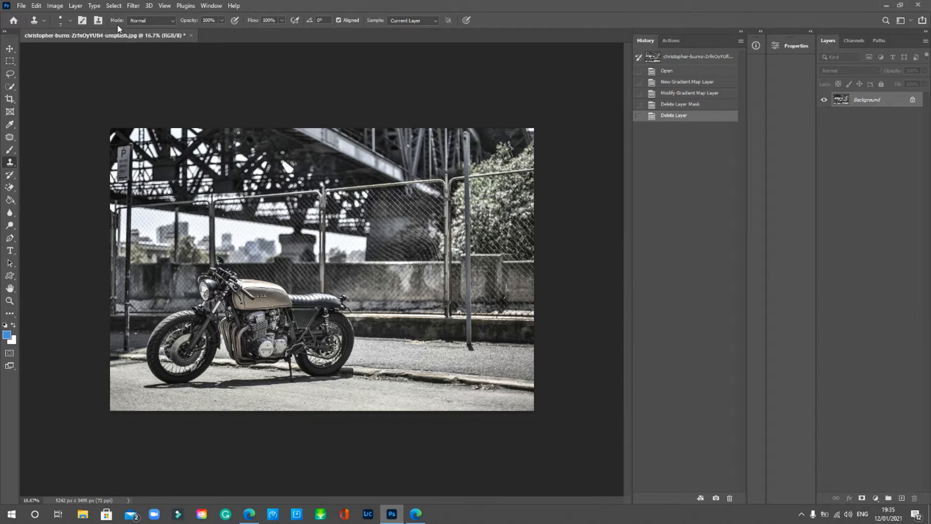
Add a Gradient Map adjustment layer above the Background layer
left_click(78, 6)
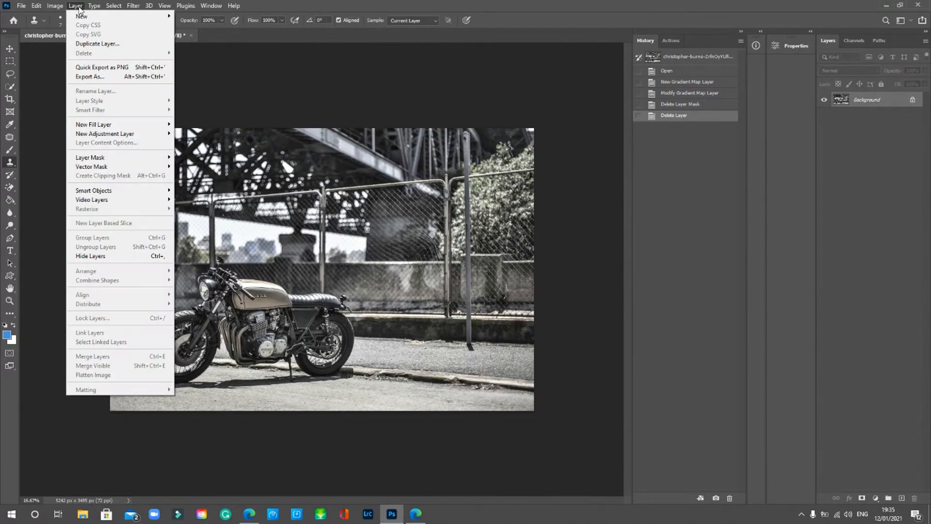
mouse_move(103, 135)
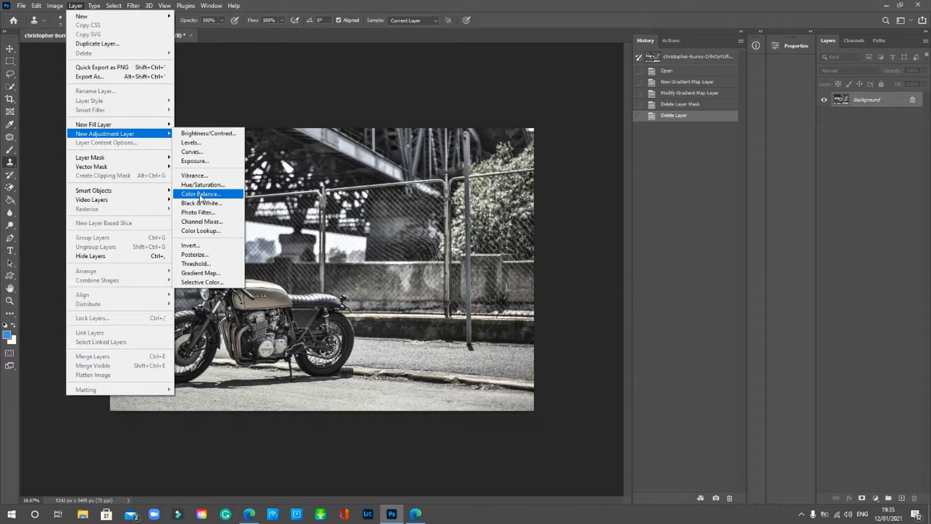
left_click(211, 273)
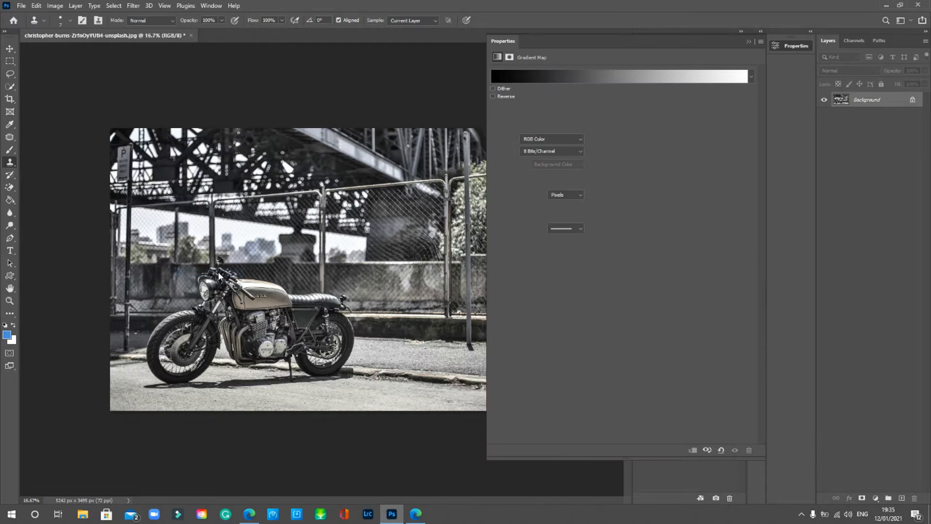
left_click(543, 152)
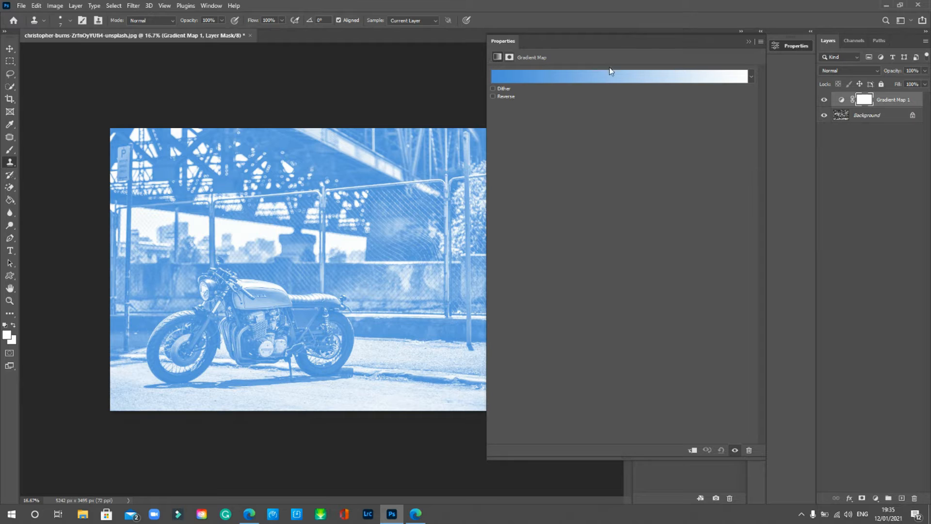
Look through the preset folders available for the gradient map's gradient
left_click(750, 77)
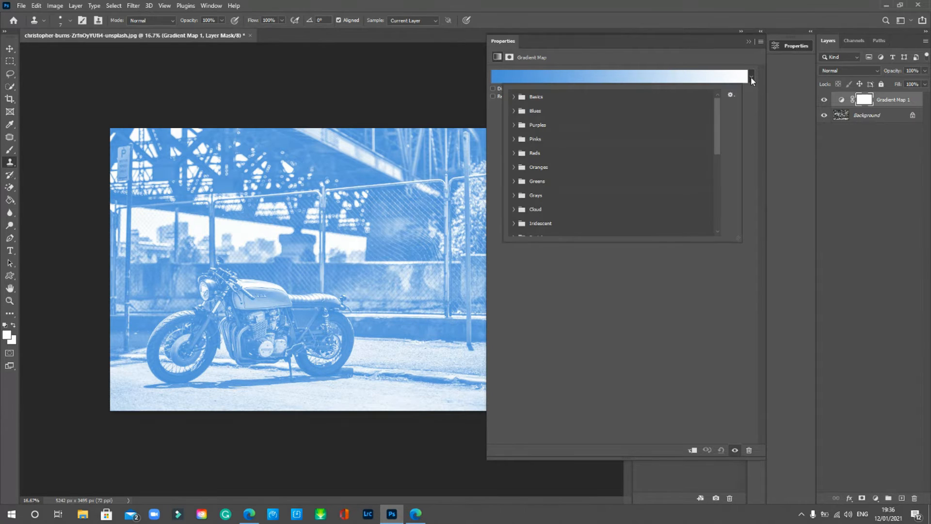
scroll(546, 143, "down", 2)
scroll(552, 143, "down", 5)
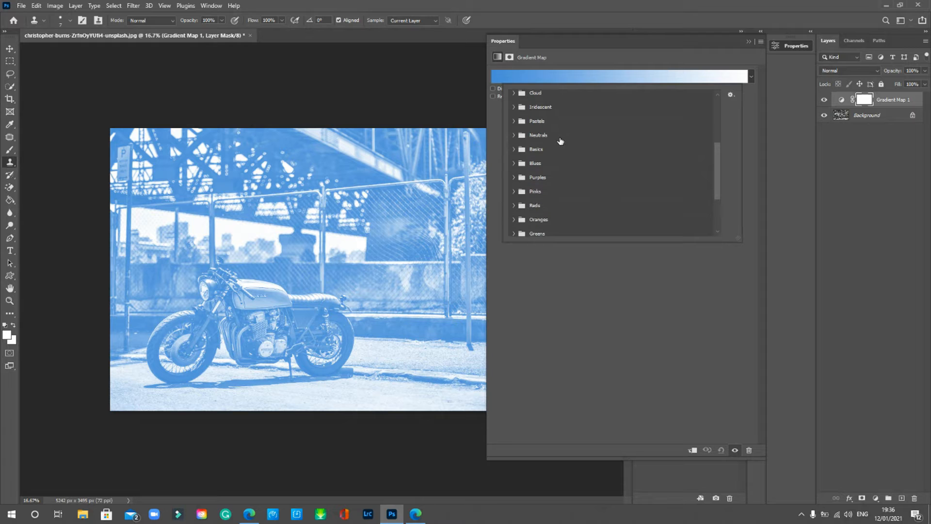
scroll(550, 154, "down", 1)
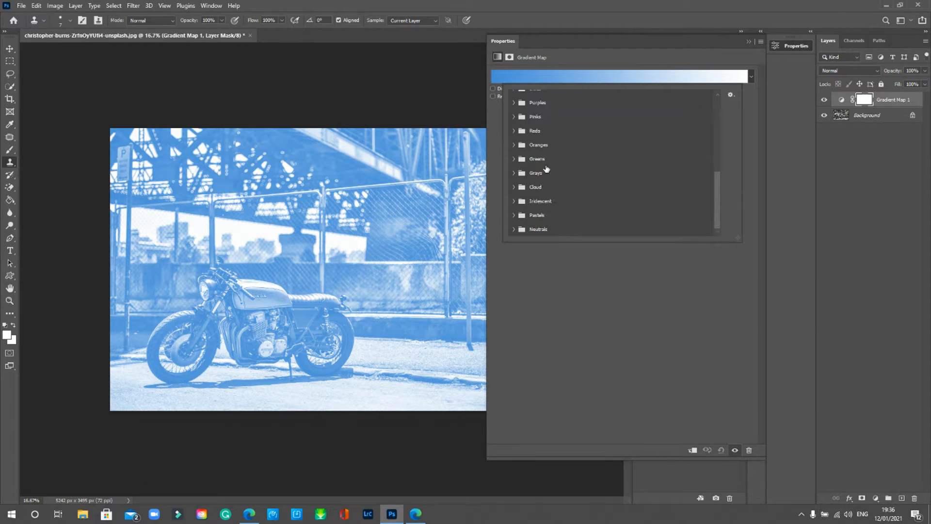
scroll(553, 177, "up", 3)
scroll(556, 180, "up", 3)
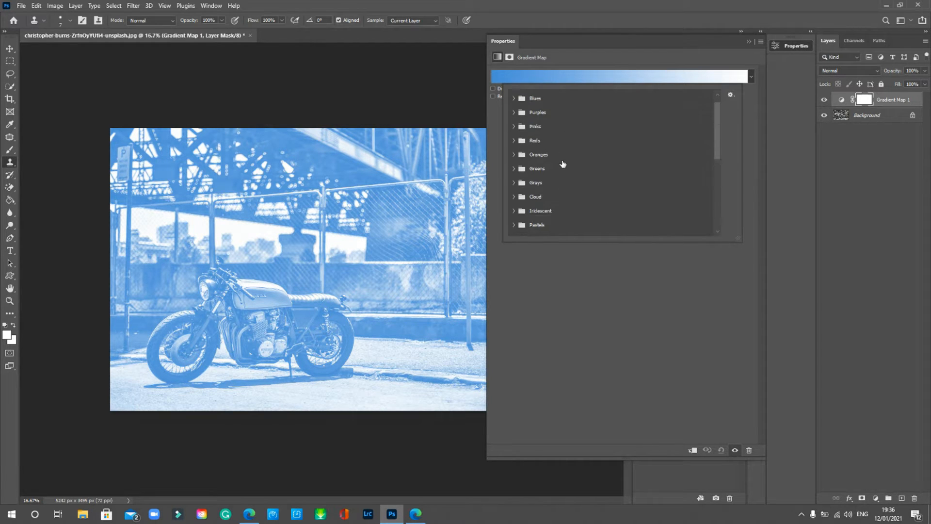
left_click(696, 45)
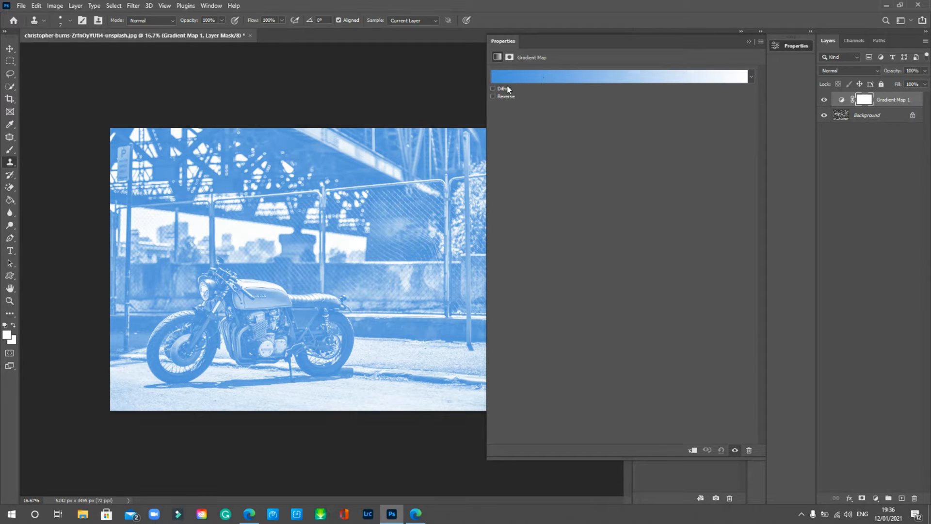
Try the gradient map's Dither and Reverse options, switching each on and back off
left_click(494, 90)
left_click(493, 89)
left_click(493, 96)
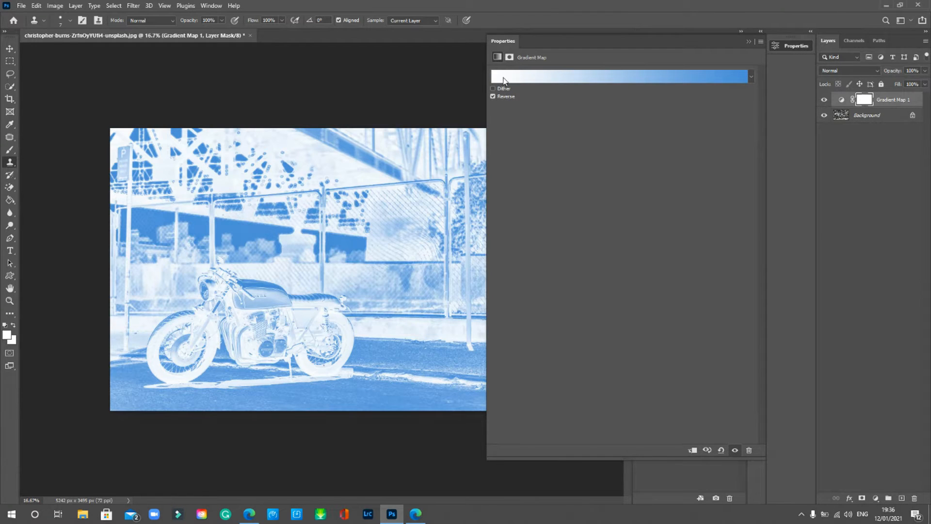
left_click(493, 96)
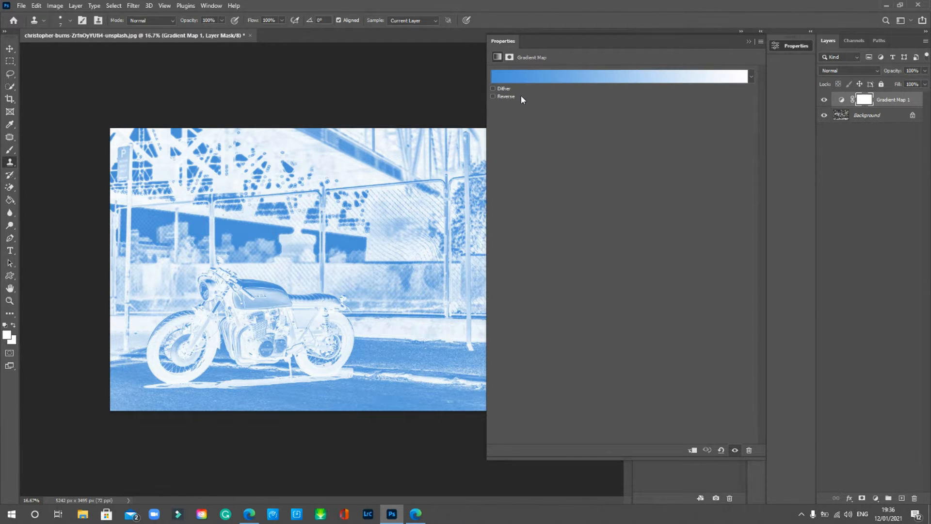
Open the gradient map's gradient in the Gradient Editor and apply the Black, White preset from the Basics folder
left_click(592, 78)
left_click_drag(595, 54, 570, 50)
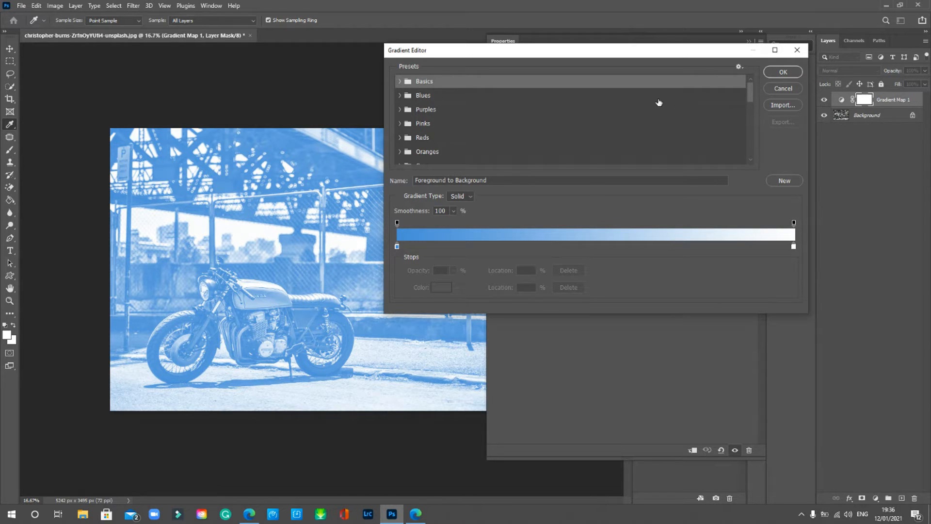
left_click(400, 81)
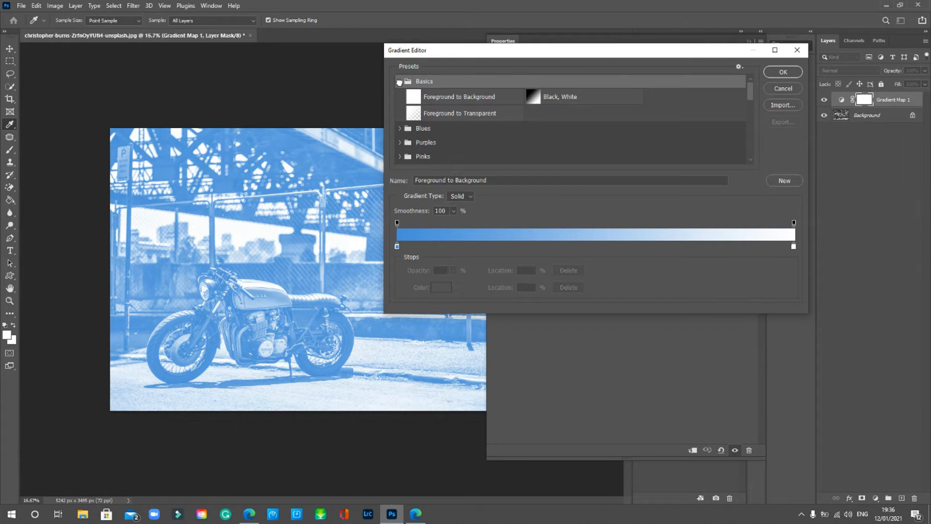
left_click(533, 100)
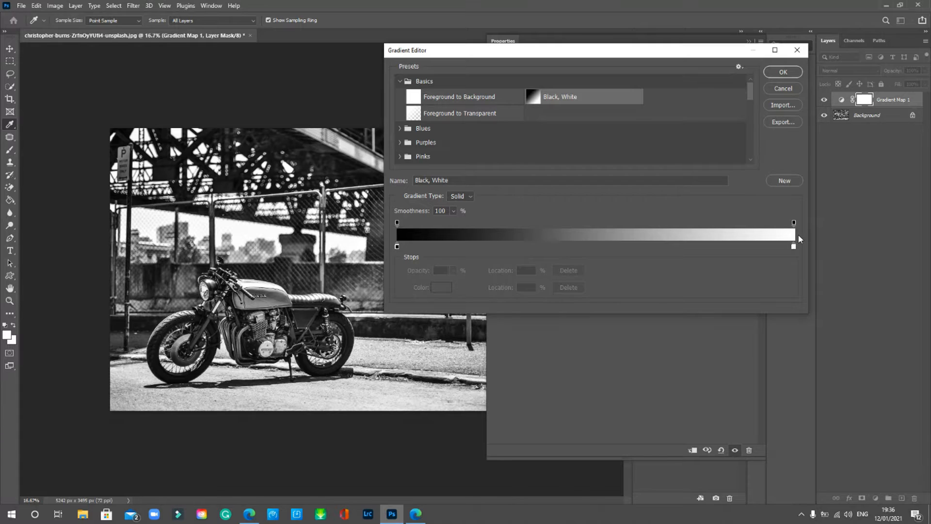
left_click_drag(510, 56, 607, 48)
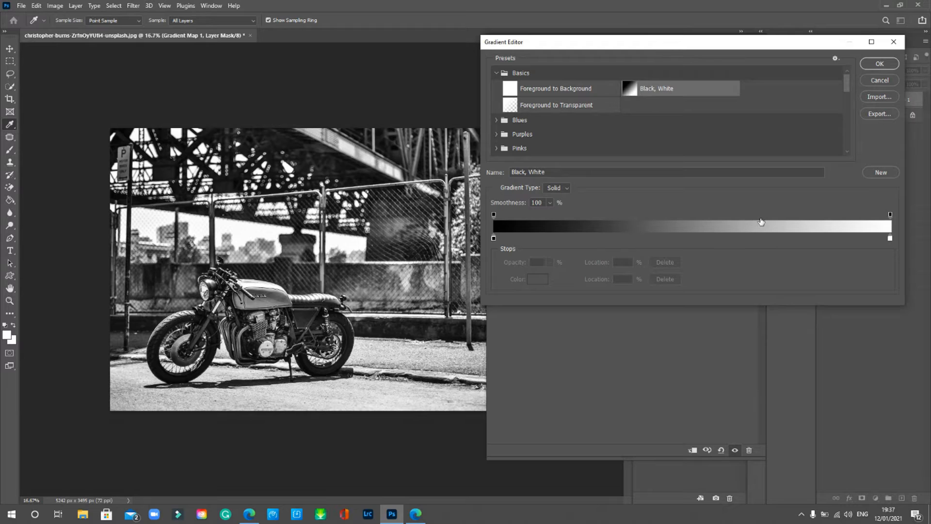
Expand the Greens preset folder and apply the Green_18 gradient to the photo
scroll(583, 118, "down", 3)
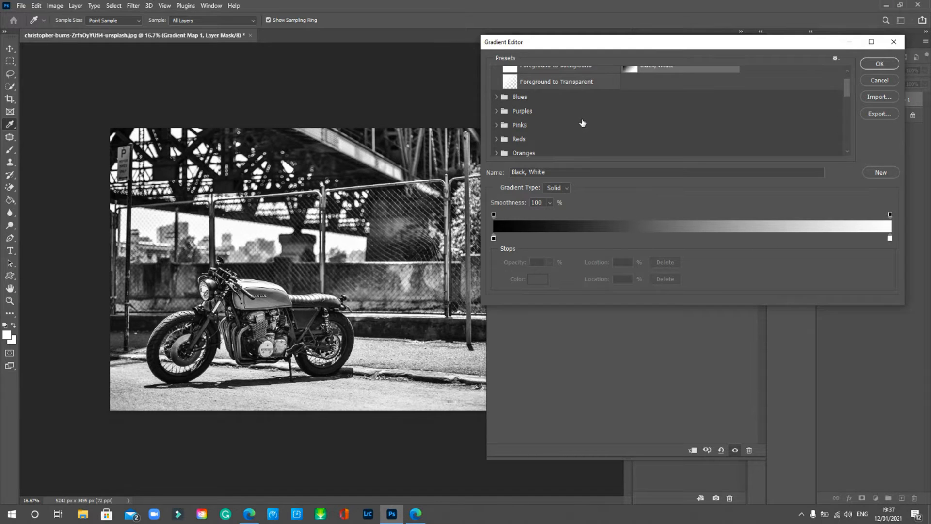
scroll(578, 120, "down", 2)
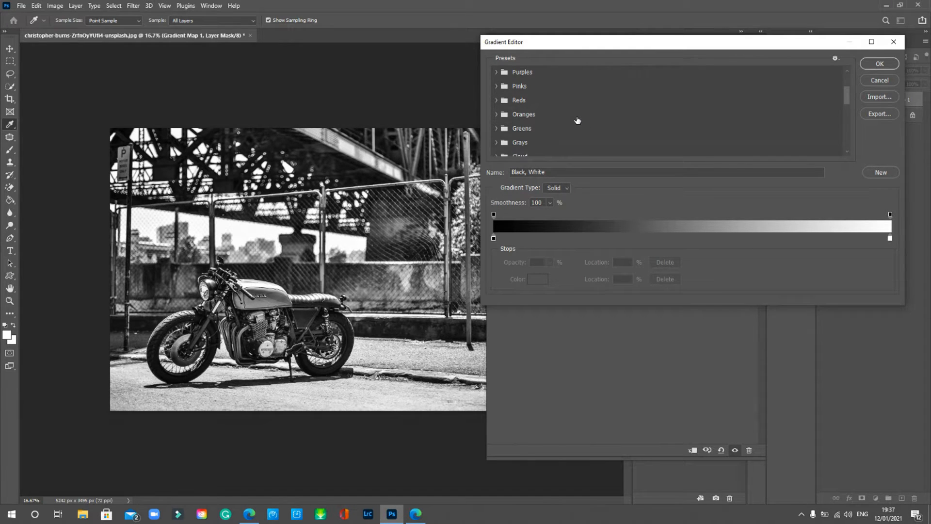
left_click(497, 128)
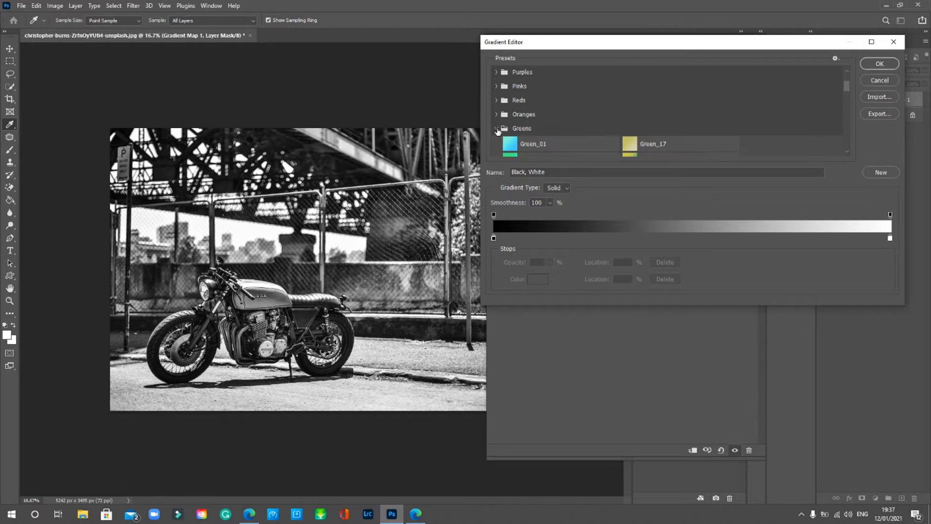
scroll(615, 123, "down", 4)
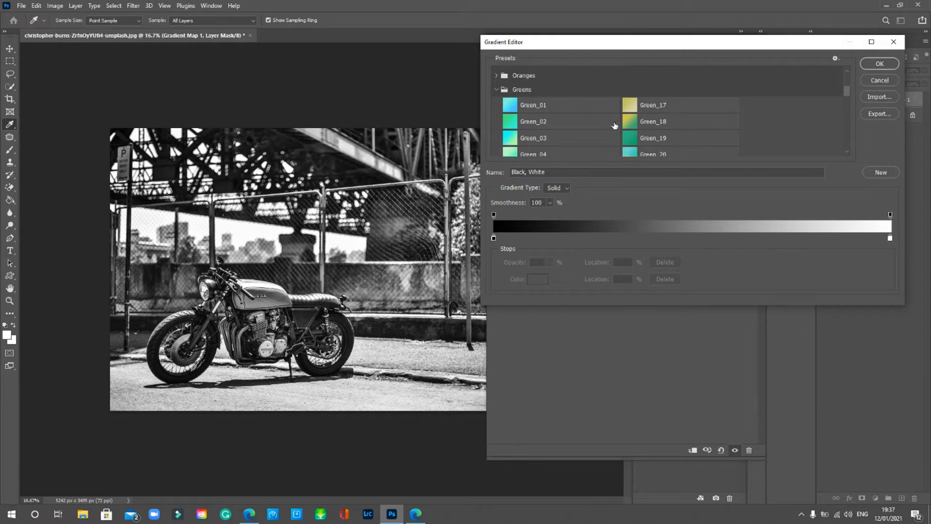
scroll(606, 122, "down", 4)
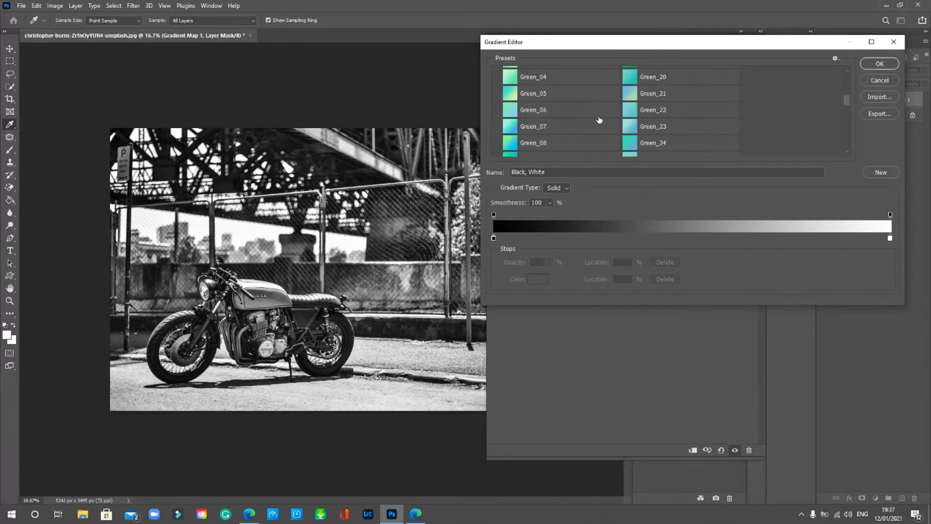
scroll(594, 120, "up", 3)
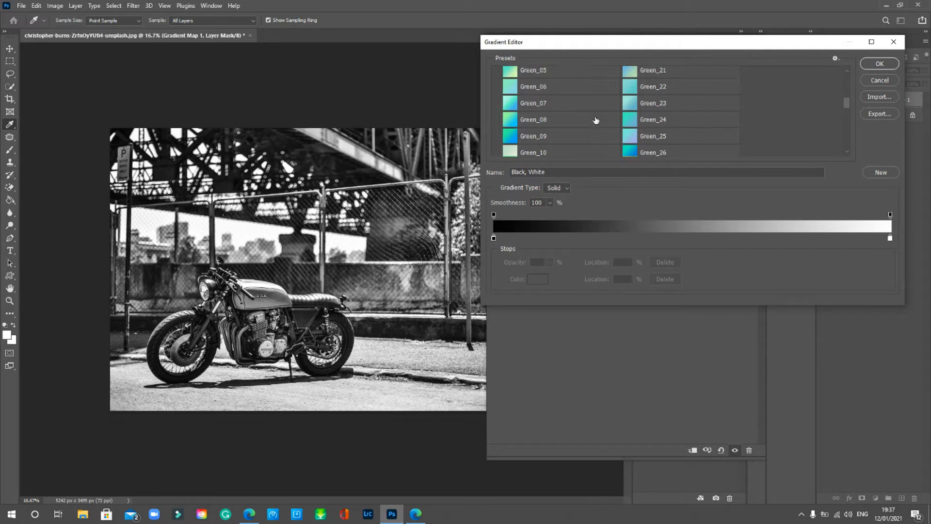
scroll(583, 120, "up", 1)
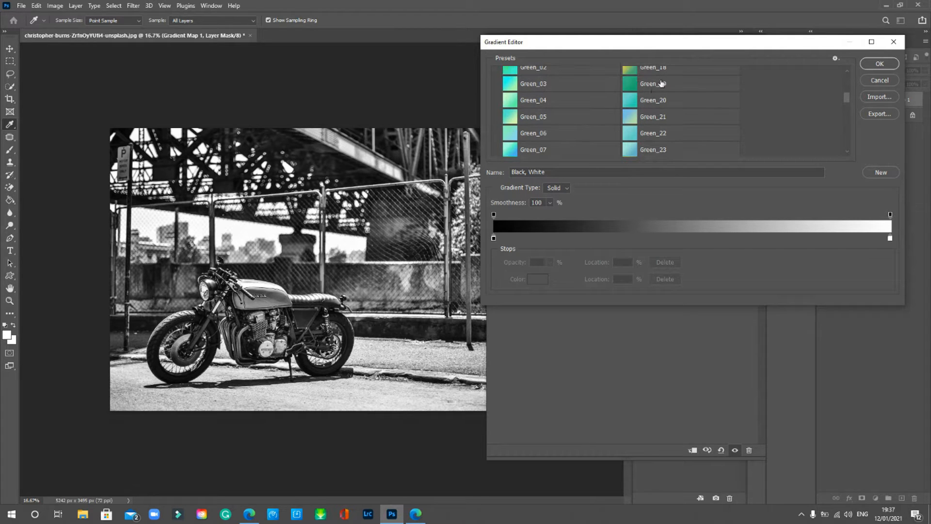
scroll(626, 104, "up", 1)
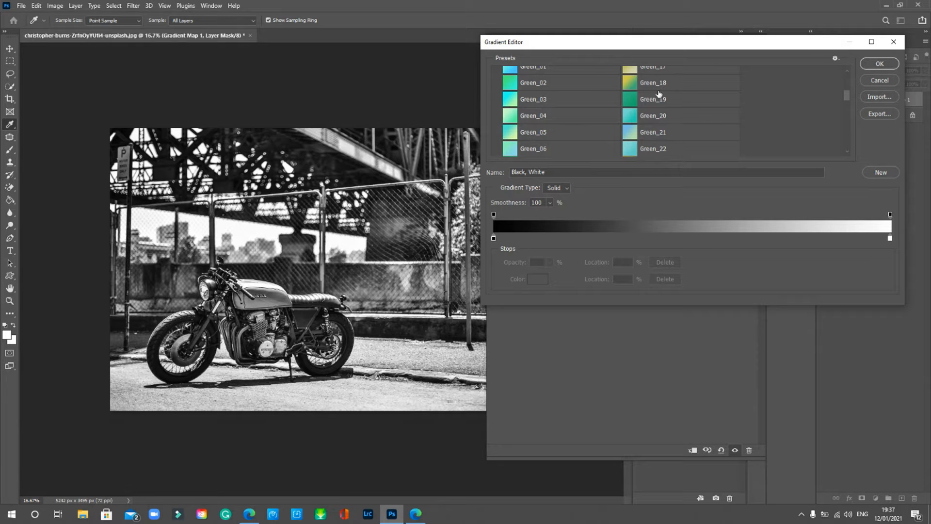
left_click(663, 84)
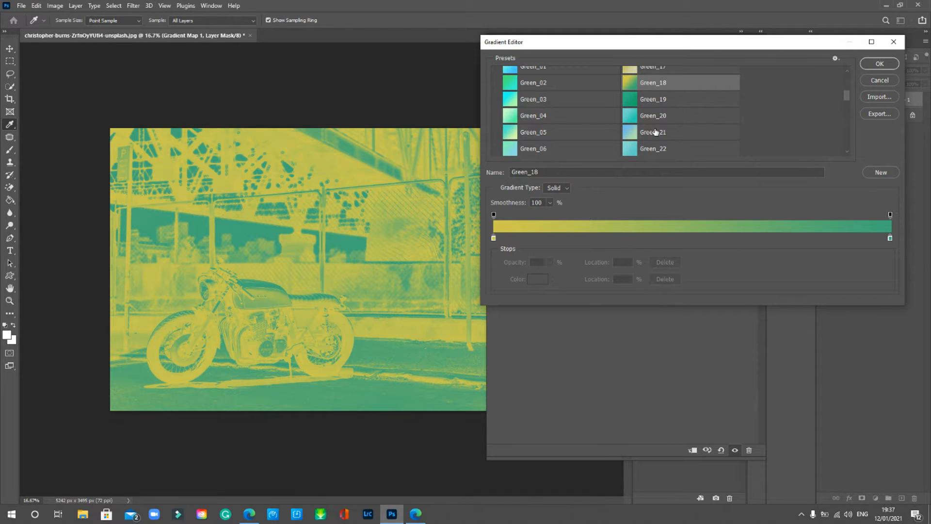
Try the Green_13 and Green_28 presets and settle on Green_29 for the gradient map
scroll(650, 132, "up", 1)
scroll(651, 135, "down", 1)
scroll(651, 136, "down", 3)
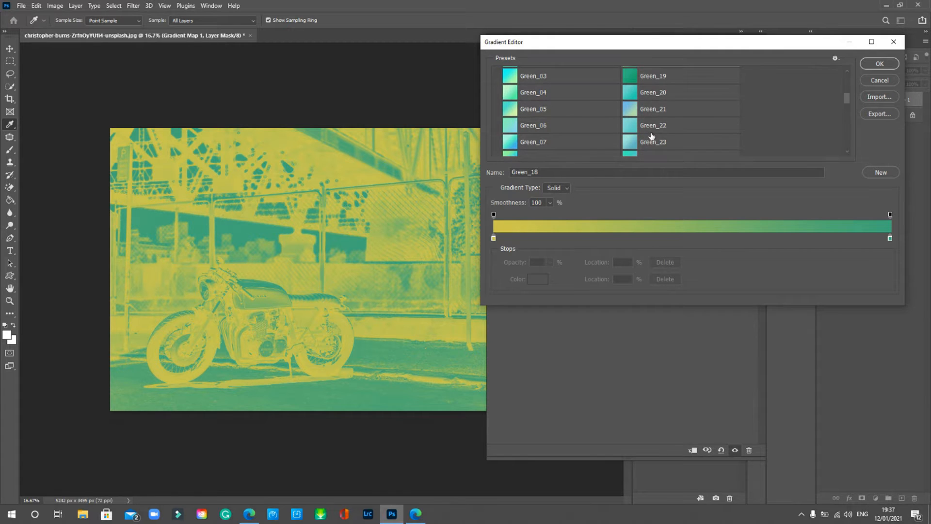
scroll(633, 143, "down", 2)
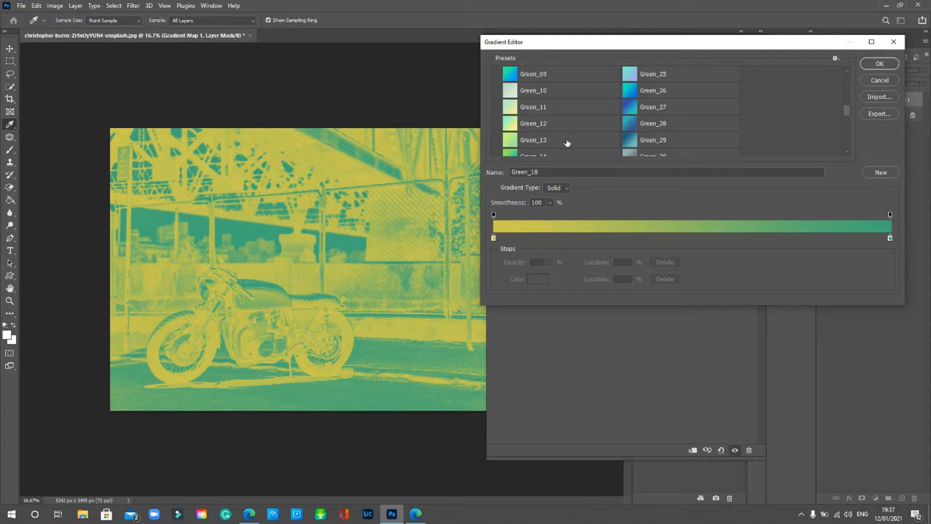
left_click(567, 142)
left_click(664, 138)
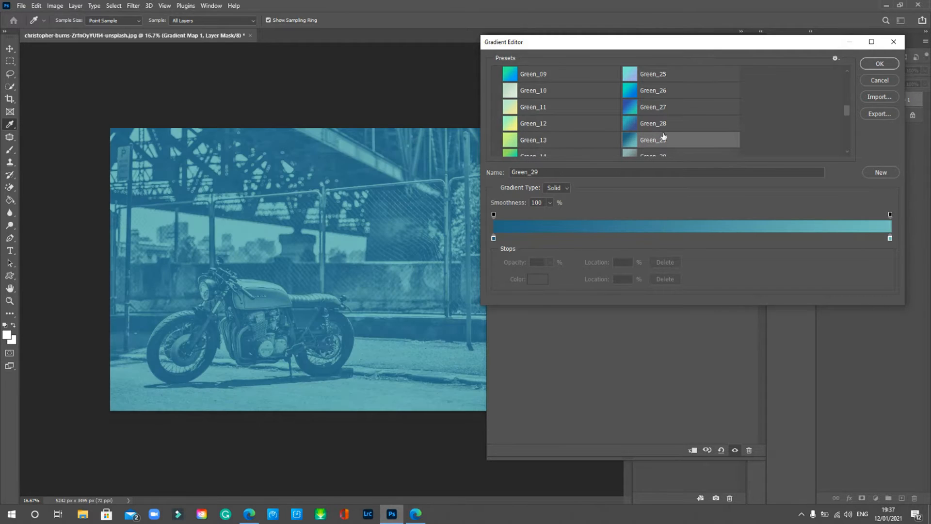
left_click(669, 128)
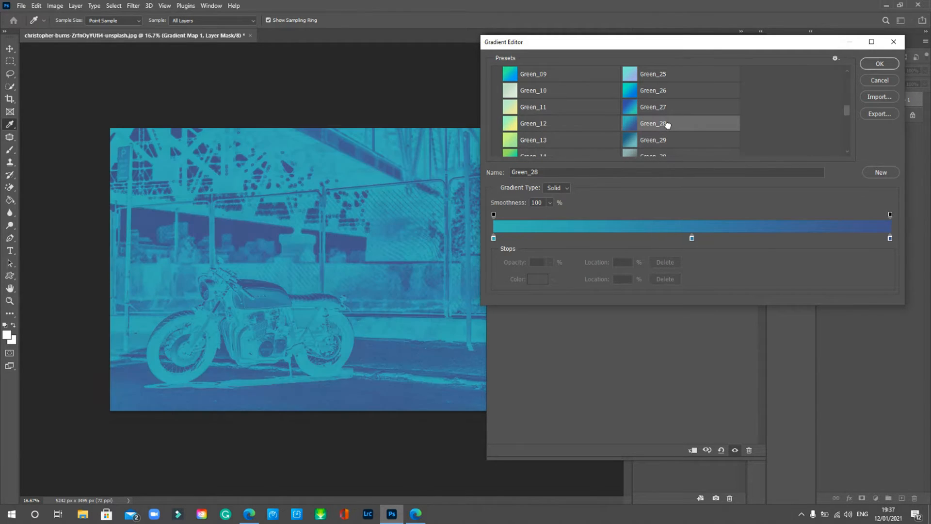
left_click(666, 142)
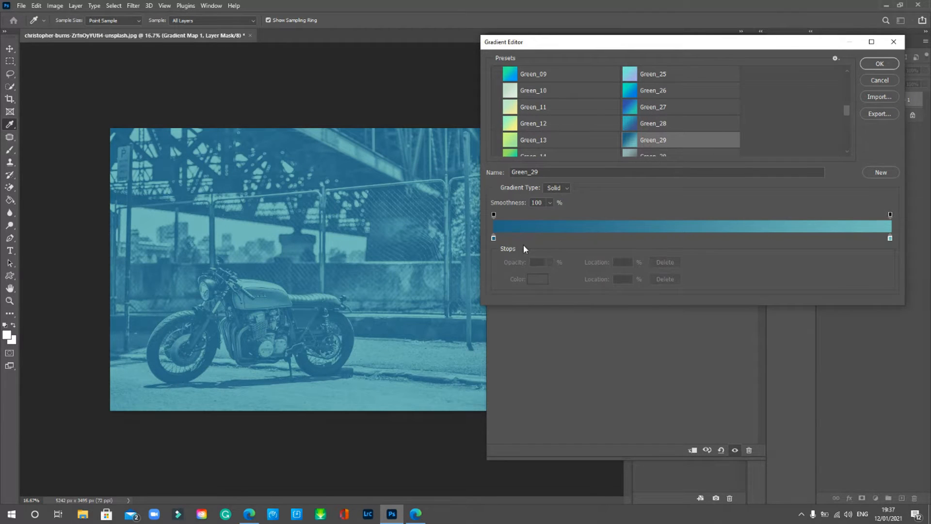
Add a color stop at 22% to the gradient and set its color to the darker blue 29629b
left_click(581, 238)
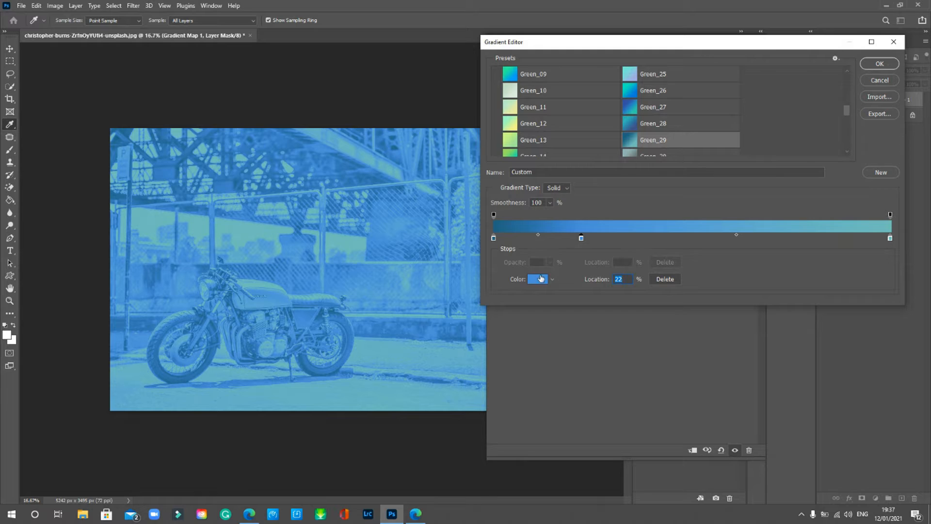
left_click(539, 279)
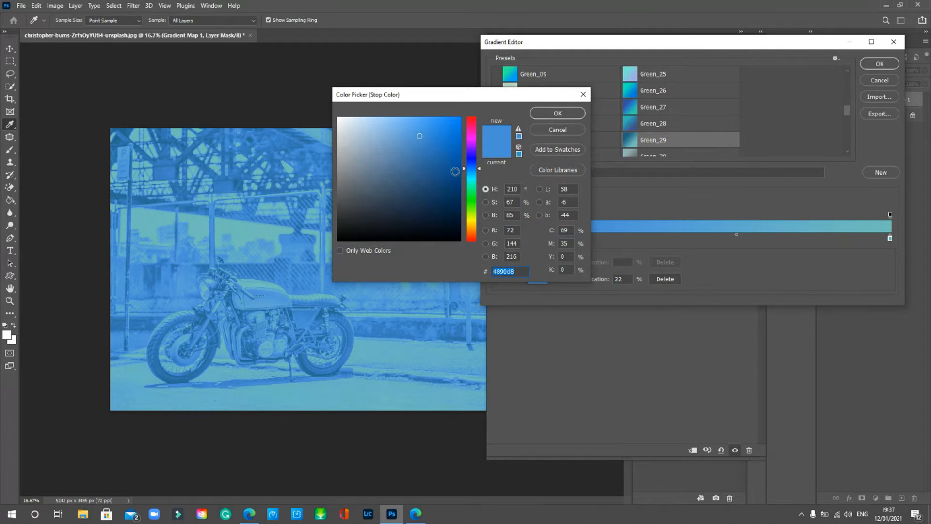
left_click(414, 148)
left_click(428, 166)
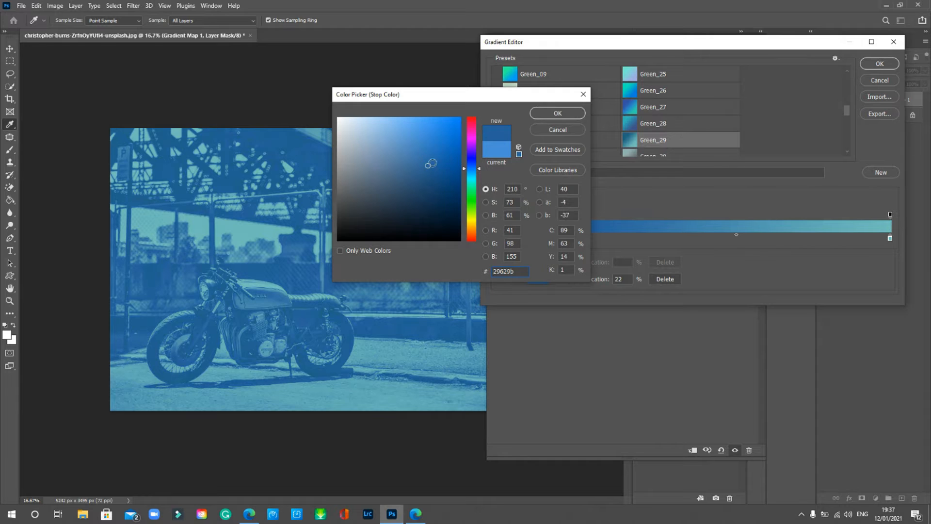
left_click(548, 115)
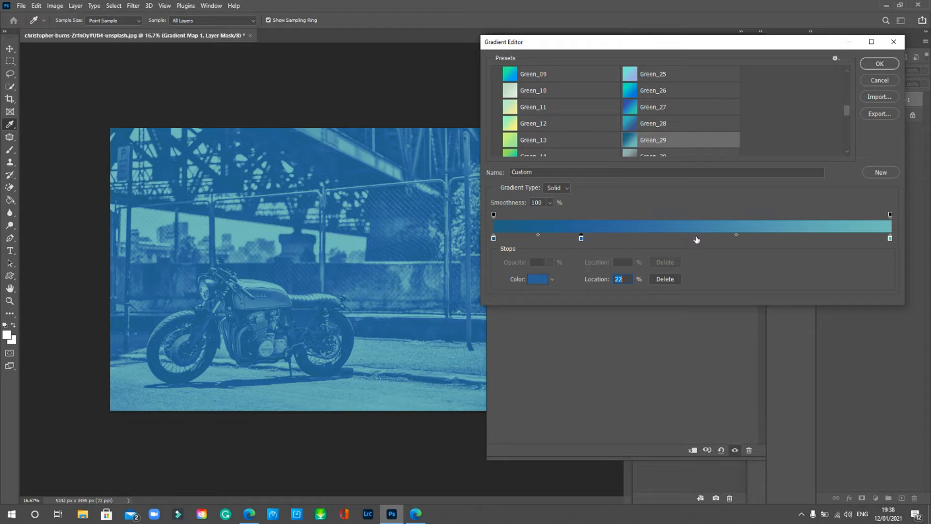
Add a color stop at 77% in the muted khaki 9a9c7f and apply the edited gradient to the gradient map
left_click(800, 236)
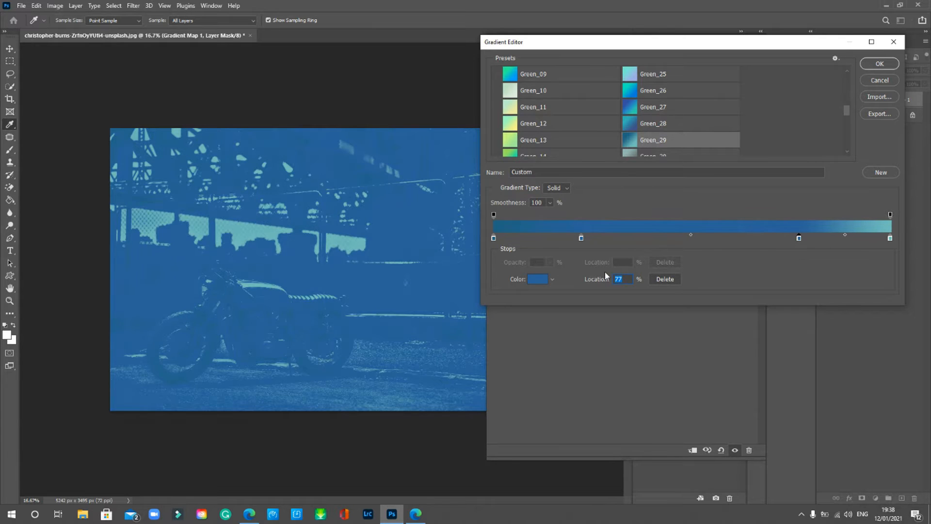
left_click(538, 278)
left_click(469, 219)
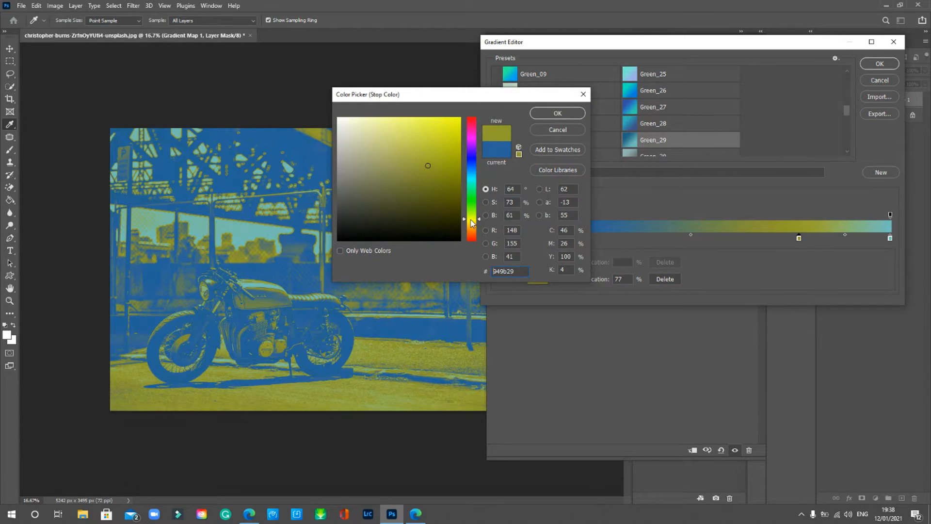
mouse_move(426, 166)
left_mouse_down()
mouse_move(354, 161)
mouse_move(360, 165)
left_mouse_up()
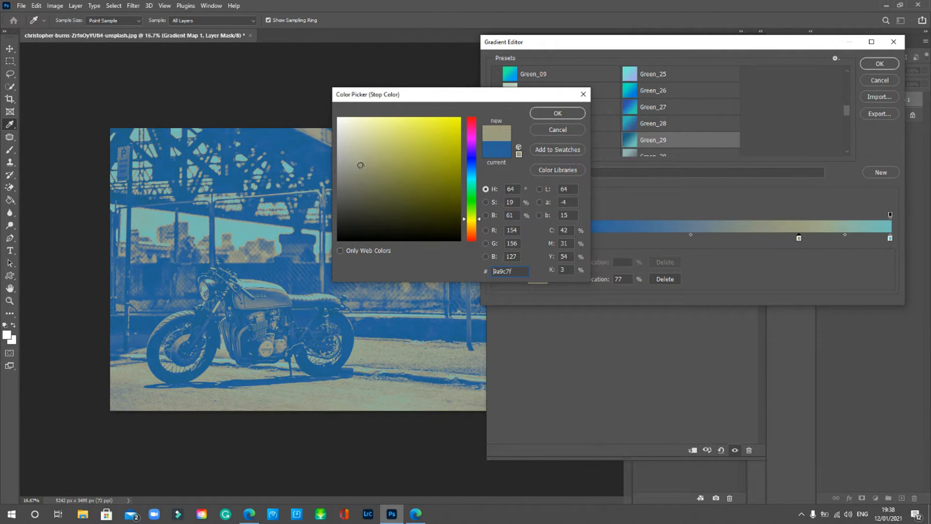
left_click(563, 114)
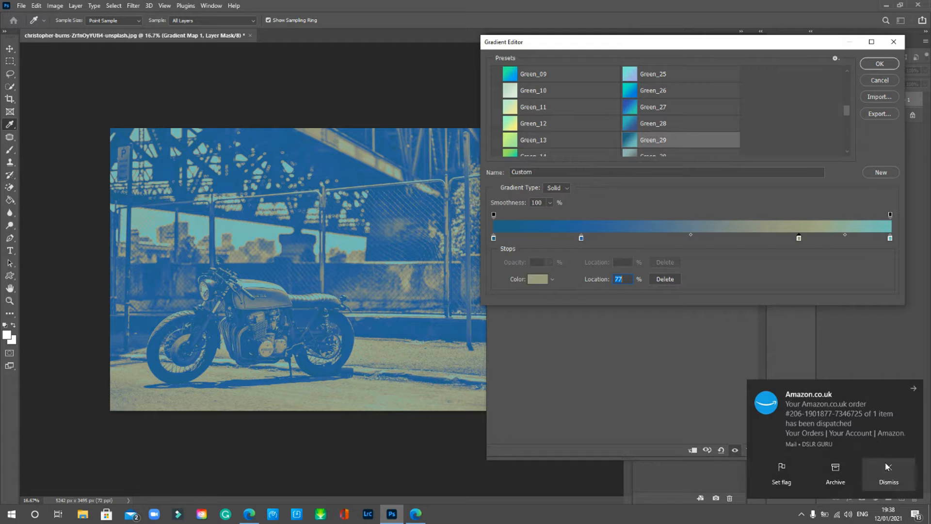
left_click(496, 202)
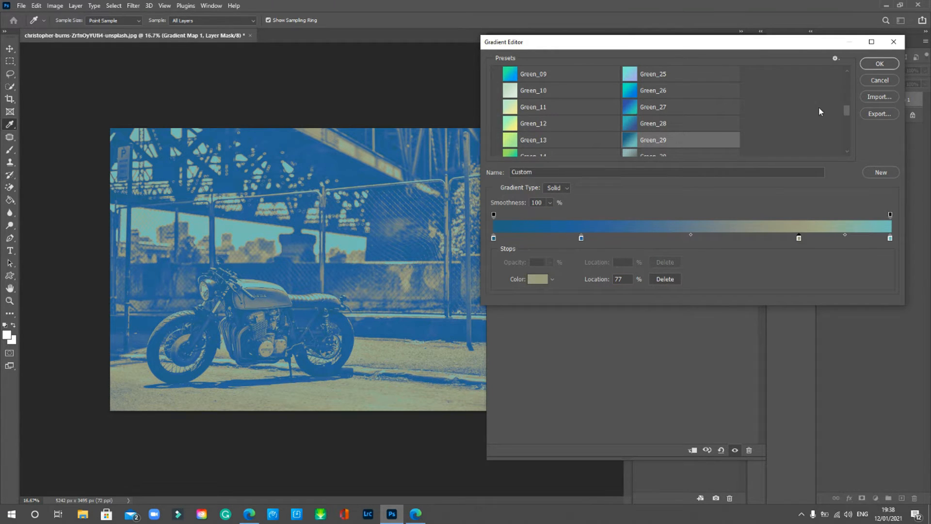
left_click(879, 64)
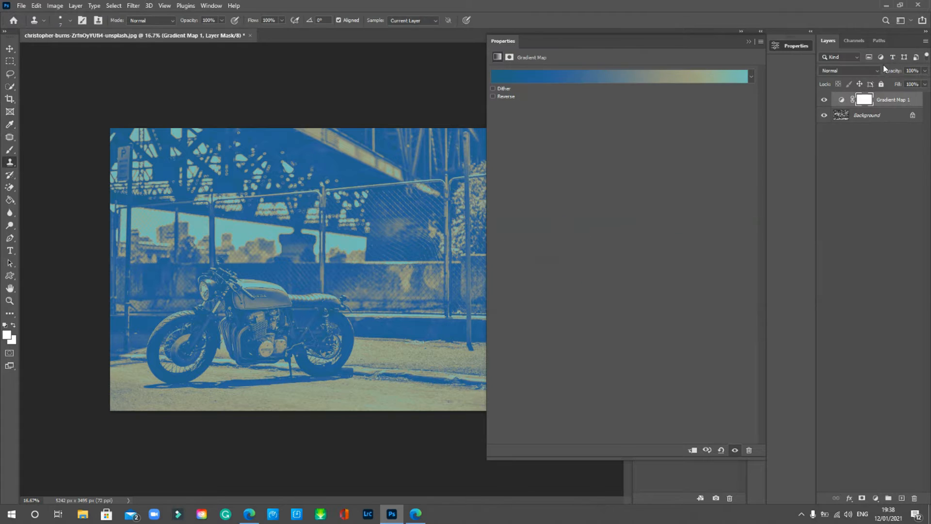
Try the Reverse option on the custom blue-to-khaki gradient, switching it on and back off
left_click(492, 96)
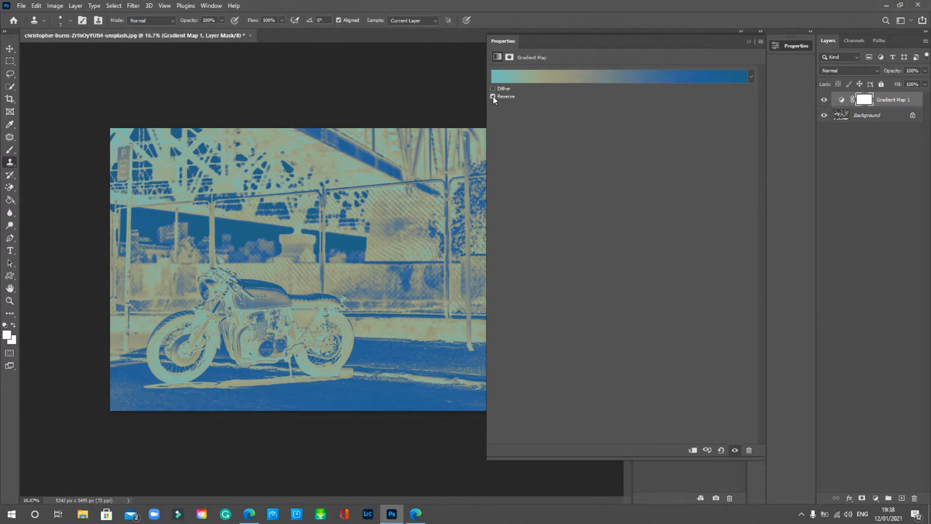
left_click(493, 96)
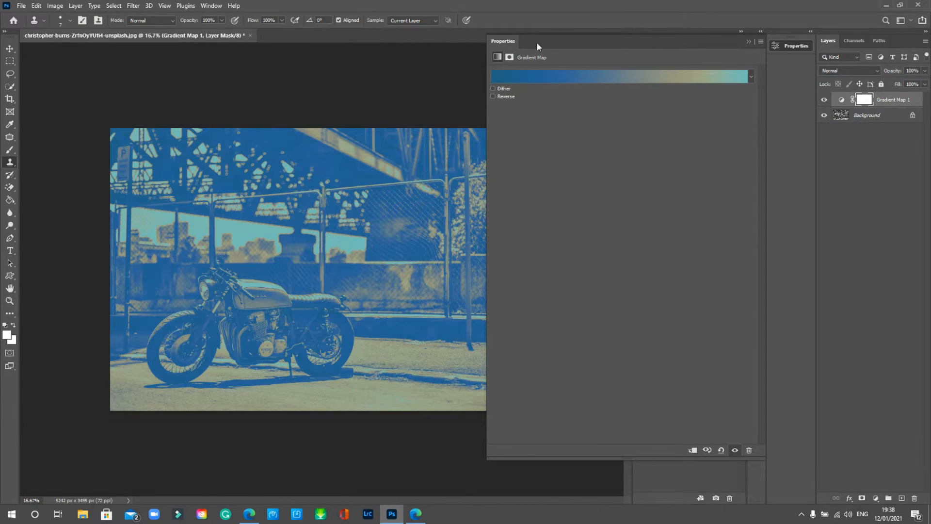
Move the Properties panel clear of the photo and lower the Gradient Map 1 layer's opacity to 32%
left_click_drag(720, 45, 683, 430)
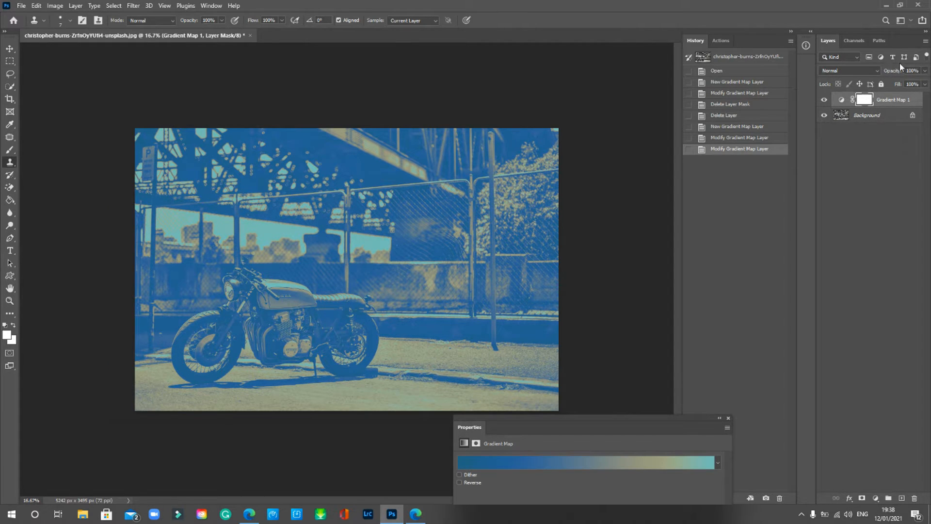
left_click(925, 70)
left_click_drag(924, 82, 894, 84)
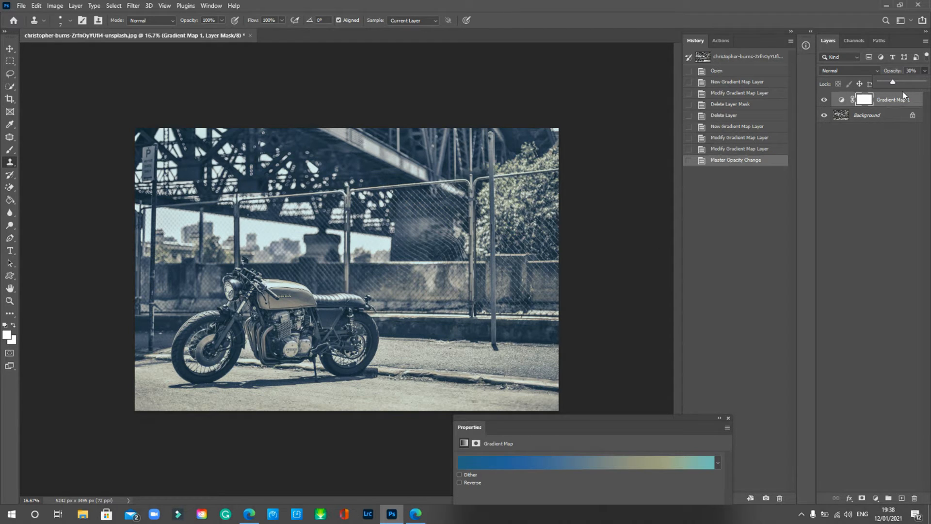
mouse_move(895, 84)
left_mouse_down()
mouse_move(882, 84)
mouse_move(890, 86)
left_mouse_up()
left_click_drag(638, 418, 765, 218)
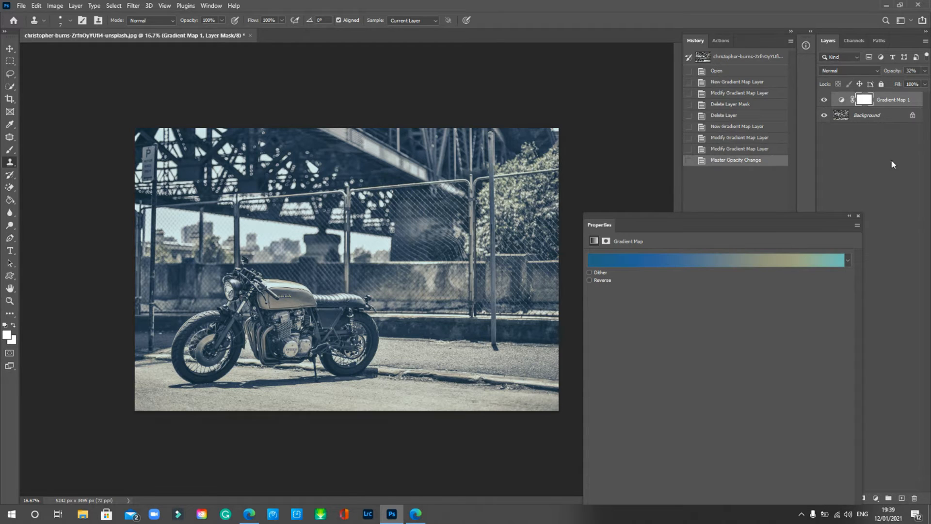
Compare the photo with and without the color grade by toggling the Gradient Map 1 layer's visibility, including at 25% zoom
left_click(824, 100)
left_click(824, 100)
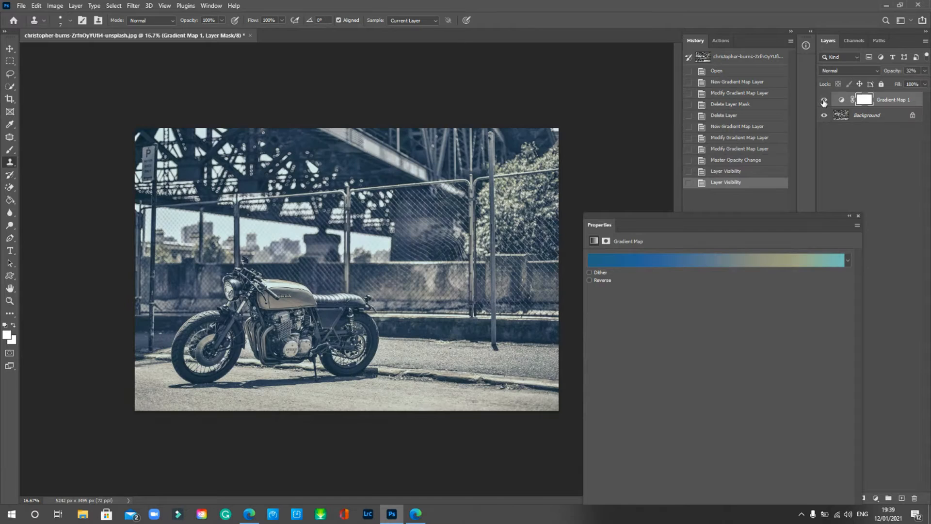
left_click(823, 101)
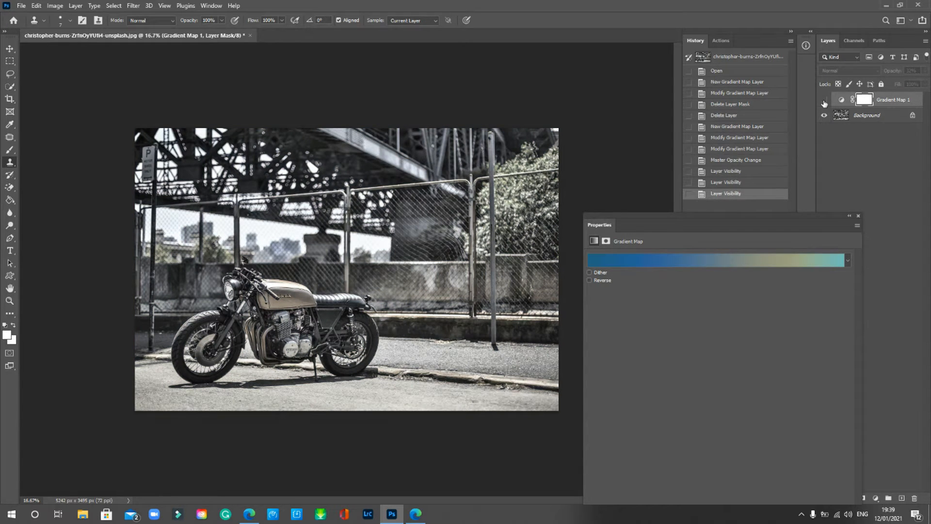
left_click(824, 100)
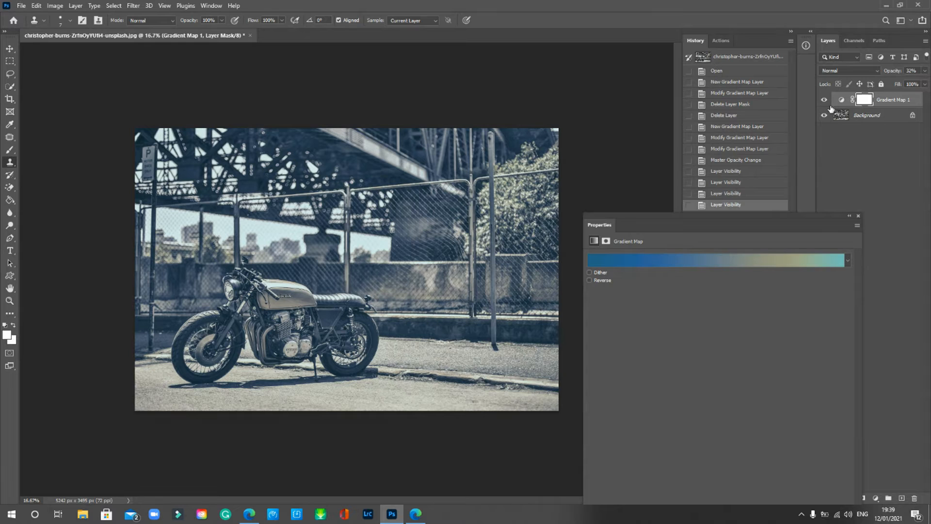
key("ctrl+plus")
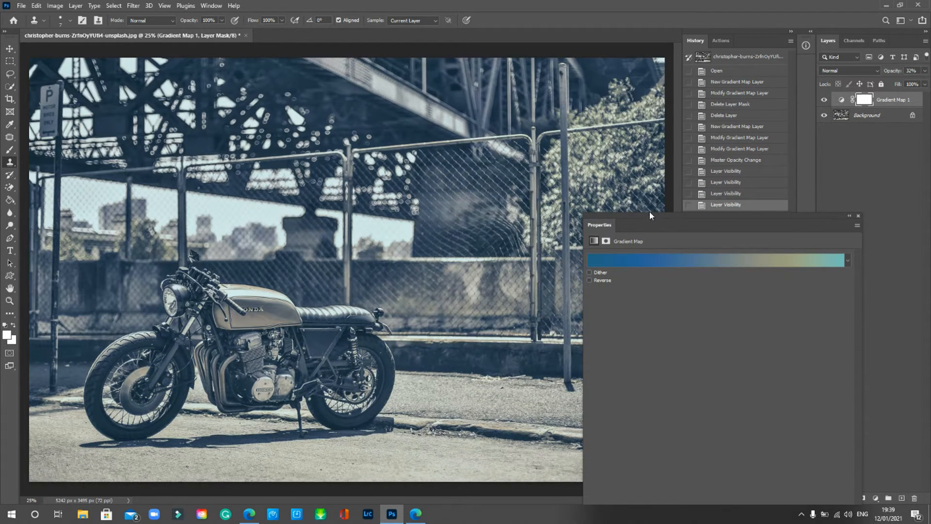
left_click_drag(650, 213, 803, 419)
left_click(824, 100)
left_click(824, 100)
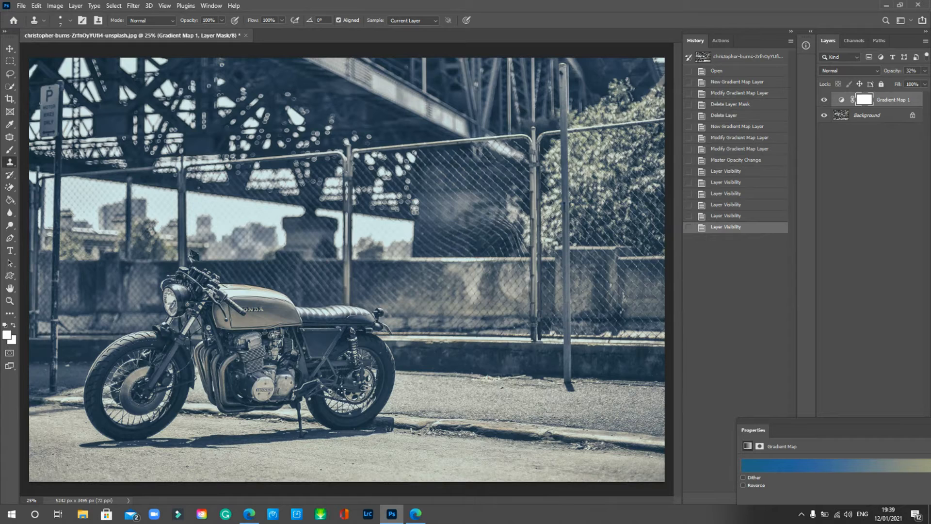
Paint black over the motorcycle's body and wheels on the Gradient Map 1 layer mask with the Brush tool to remove the tint there
left_click(9, 151)
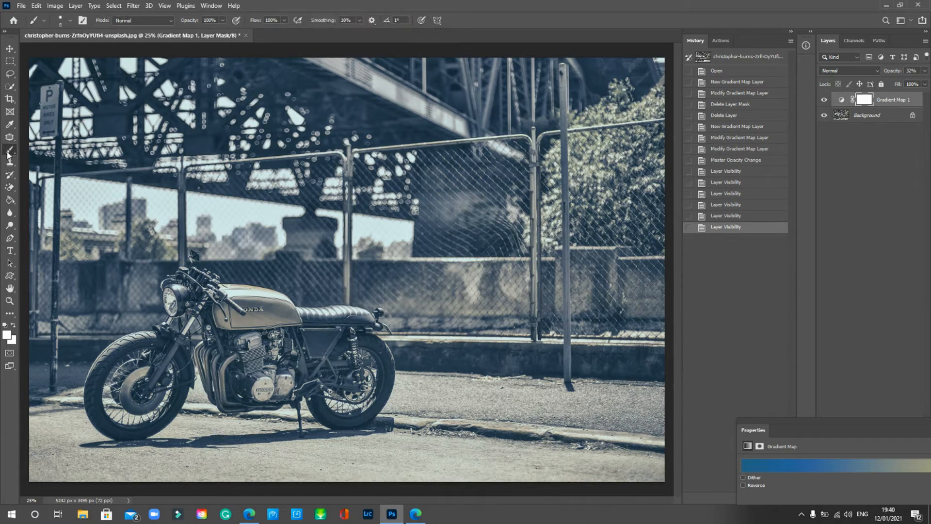
left_click(6, 325)
left_click(13, 326)
key("bracketright")
key("bracketright")
key("bracketright")
key("bracketright")
mouse_move(250, 316)
left_mouse_down()
mouse_move(275, 316)
mouse_move(230, 317)
mouse_move(219, 310)
mouse_move(221, 294)
mouse_move(269, 300)
mouse_move(293, 318)
mouse_move(277, 301)
mouse_move(294, 316)
mouse_move(368, 319)
mouse_move(322, 335)
mouse_move(301, 325)
mouse_move(332, 342)
mouse_move(326, 351)
mouse_move(367, 346)
mouse_move(339, 337)
mouse_move(308, 357)
mouse_move(309, 377)
mouse_move(269, 331)
mouse_move(289, 365)
mouse_move(277, 330)
mouse_move(309, 355)
mouse_move(300, 391)
mouse_move(234, 397)
mouse_move(203, 349)
mouse_move(261, 348)
mouse_move(234, 377)
mouse_move(224, 338)
mouse_move(231, 390)
mouse_move(204, 374)
mouse_move(221, 403)
mouse_move(307, 389)
mouse_move(318, 381)
mouse_move(289, 349)
mouse_move(320, 406)
mouse_move(347, 418)
mouse_move(382, 402)
mouse_move(387, 360)
mouse_move(370, 341)
mouse_move(388, 362)
mouse_move(366, 331)
mouse_move(331, 375)
mouse_move(338, 362)
mouse_move(356, 359)
left_mouse_up()
key("bracketleft")
key("bracketleft")
key("bracketleft")
key("bracketright")
key("bracketright")
key("bracketright")
key("bracketright")
key("bracketright")
mouse_move(345, 395)
left_mouse_down()
mouse_move(354, 363)
mouse_move(370, 390)
mouse_move(367, 355)
mouse_move(367, 400)
mouse_move(335, 415)
mouse_move(296, 379)
mouse_move(171, 368)
mouse_move(163, 352)
mouse_move(133, 343)
mouse_move(102, 366)
mouse_move(96, 405)
mouse_move(109, 424)
mouse_move(160, 416)
mouse_move(173, 363)
mouse_move(158, 339)
mouse_move(180, 380)
mouse_move(173, 363)
left_mouse_up()
Mask the remaining tinted motorcycle parts around the front fork, kickstand, rear wheel and tank using brush sizes 150 and 100
key("bracketleft")
key("bracketleft")
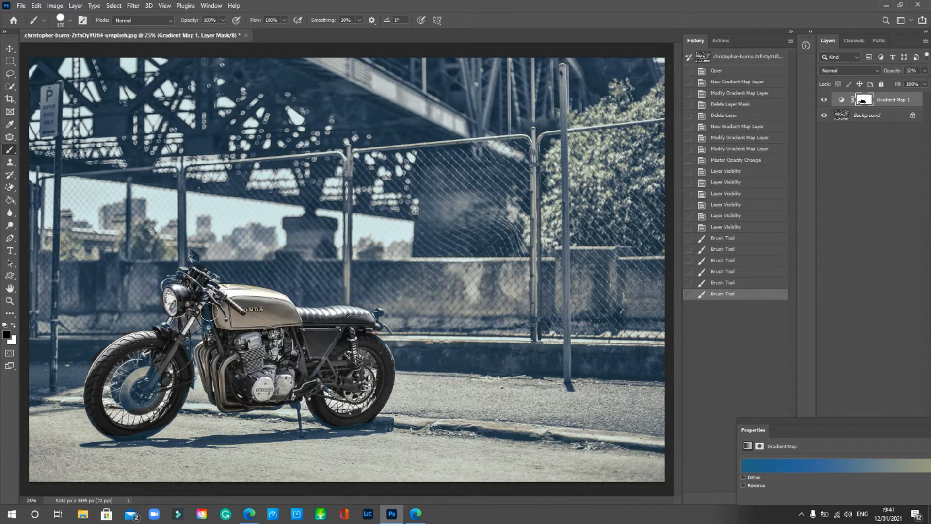
mouse_move(200, 324)
left_mouse_down()
mouse_move(178, 363)
mouse_move(185, 385)
mouse_move(103, 372)
mouse_move(133, 383)
mouse_move(154, 374)
mouse_move(138, 407)
mouse_move(194, 338)
mouse_move(186, 365)
mouse_move(201, 351)
left_mouse_up()
key("bracketleft")
key("bracketleft")
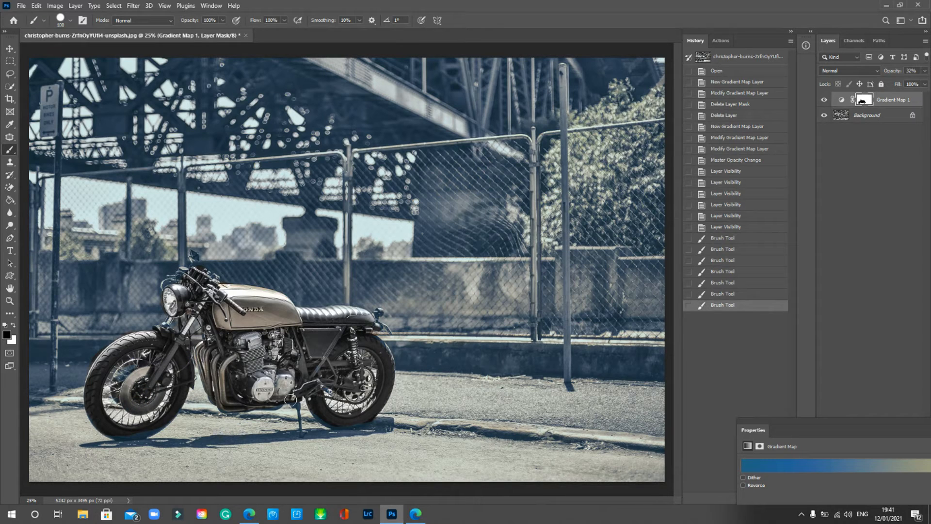
mouse_move(296, 405)
left_mouse_down()
mouse_move(305, 433)
mouse_move(315, 417)
mouse_move(371, 423)
mouse_move(375, 361)
left_mouse_up()
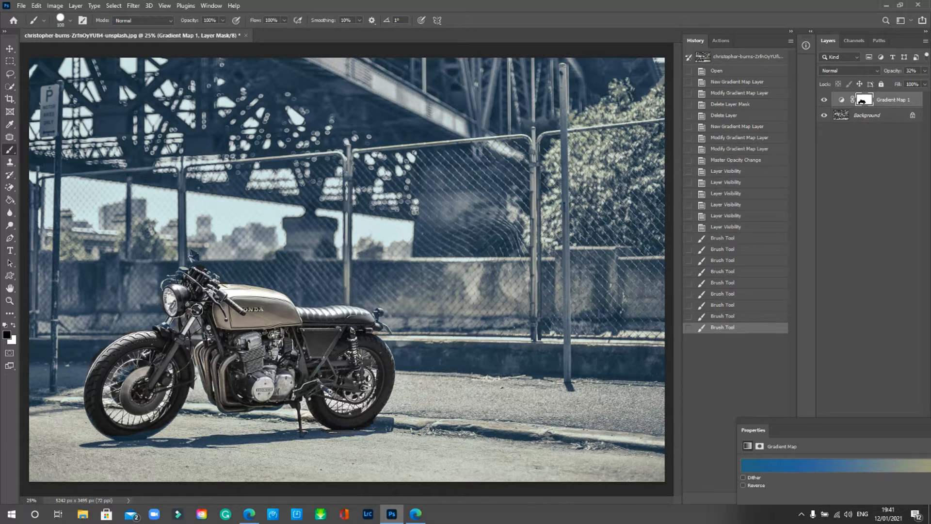
left_click_drag(240, 310, 254, 318)
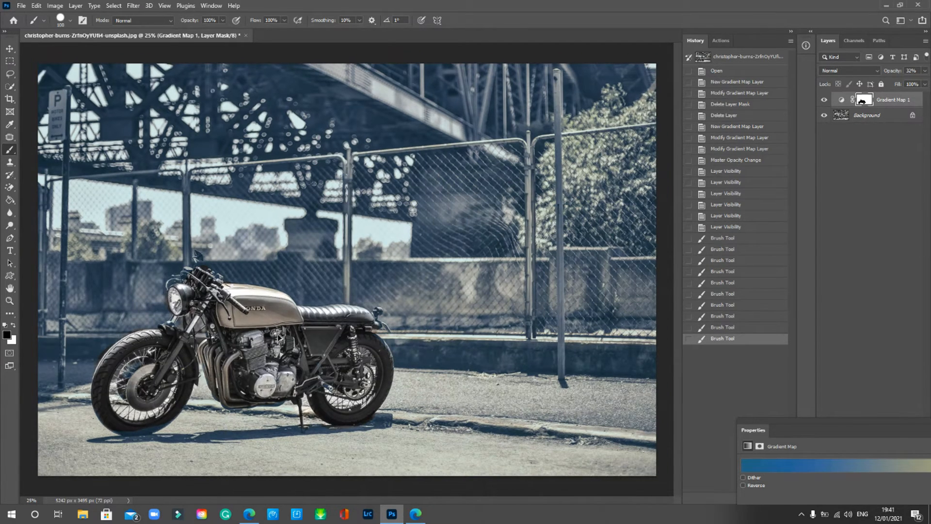
Check the masked grade against the original photo at 16.67% zoom by toggling the Gradient Map 1 layer's visibility
key("ctrl+minus")
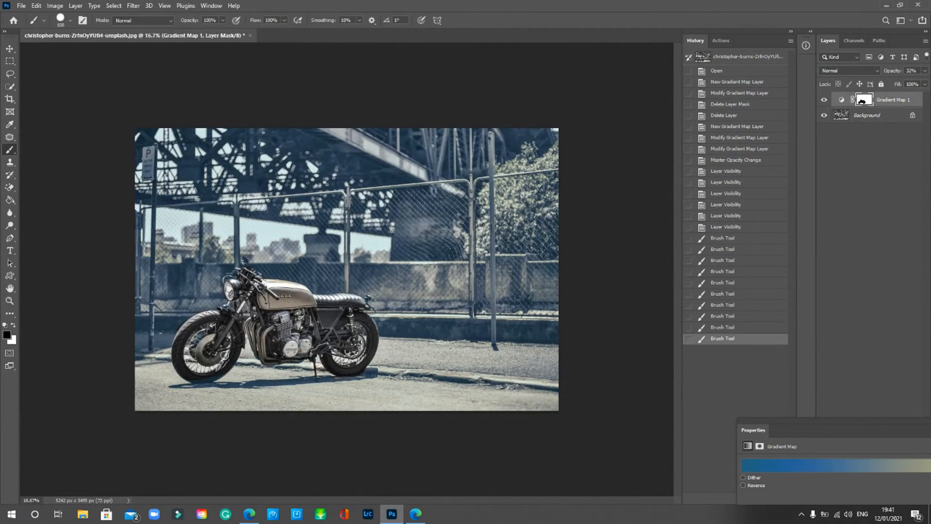
left_click(823, 101)
left_click(824, 101)
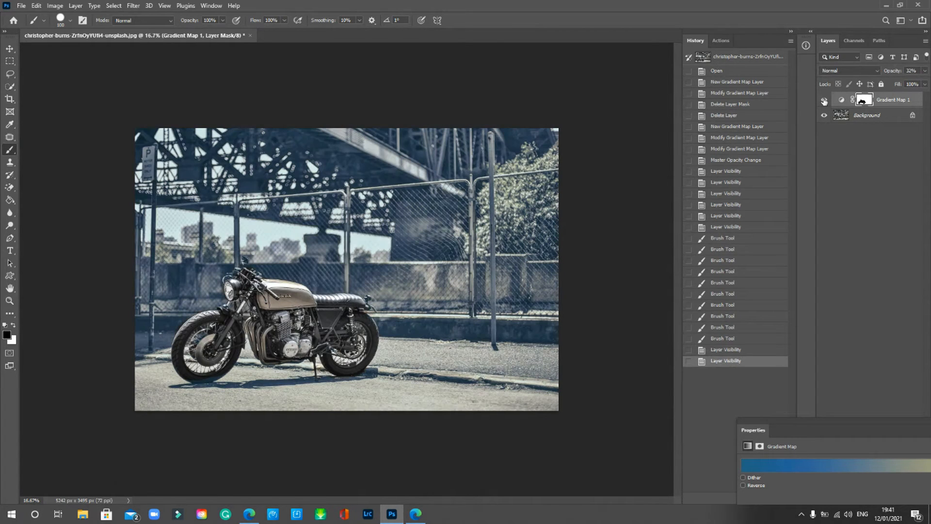
left_click(824, 100)
left_click(824, 100)
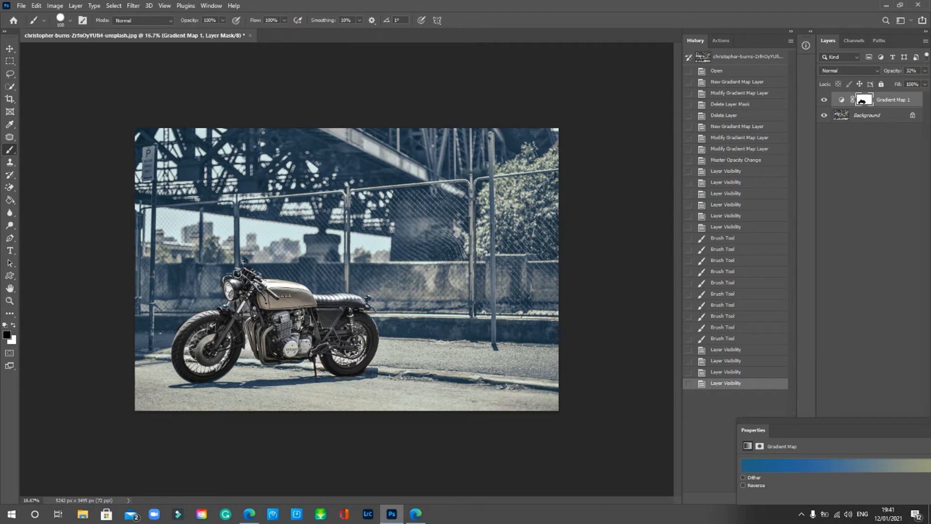
Touch up the layer mask with black over the motorcycle's rear wheel and engine
left_click_drag(348, 307, 361, 353)
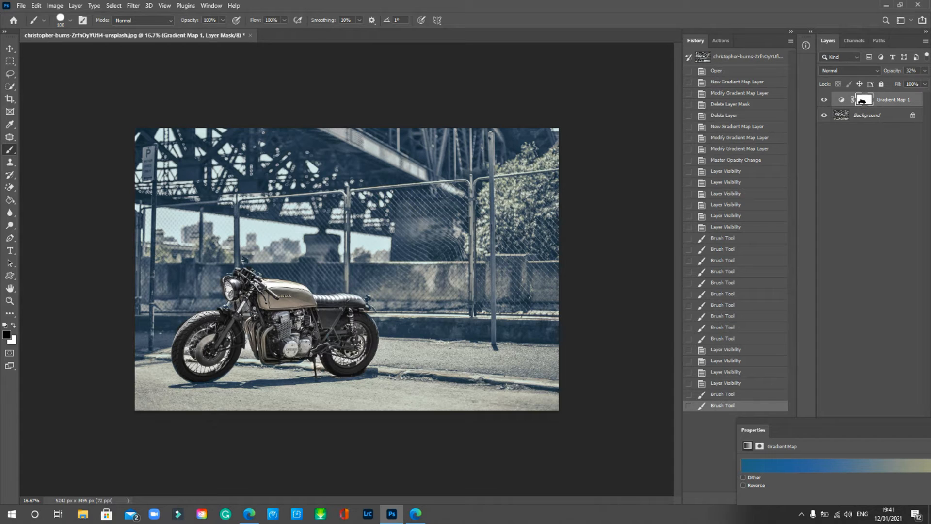
left_click(318, 330)
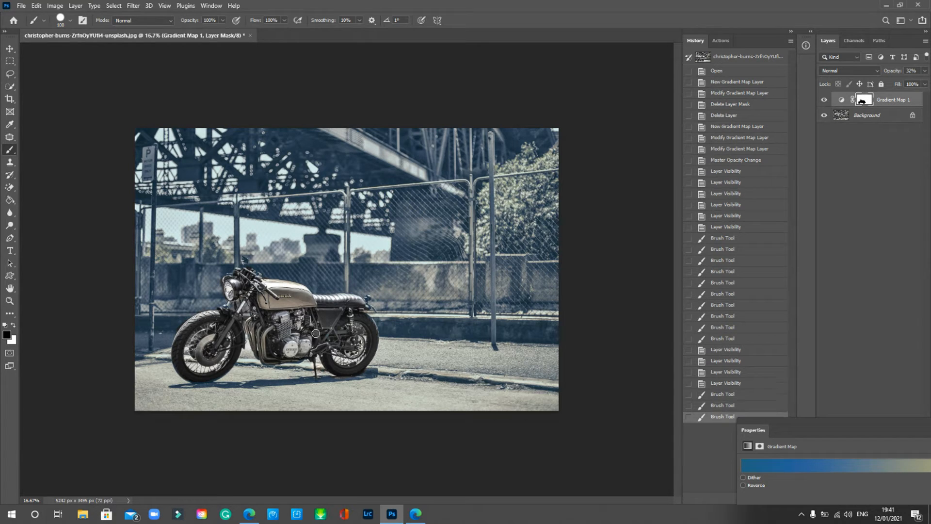
left_click(283, 334)
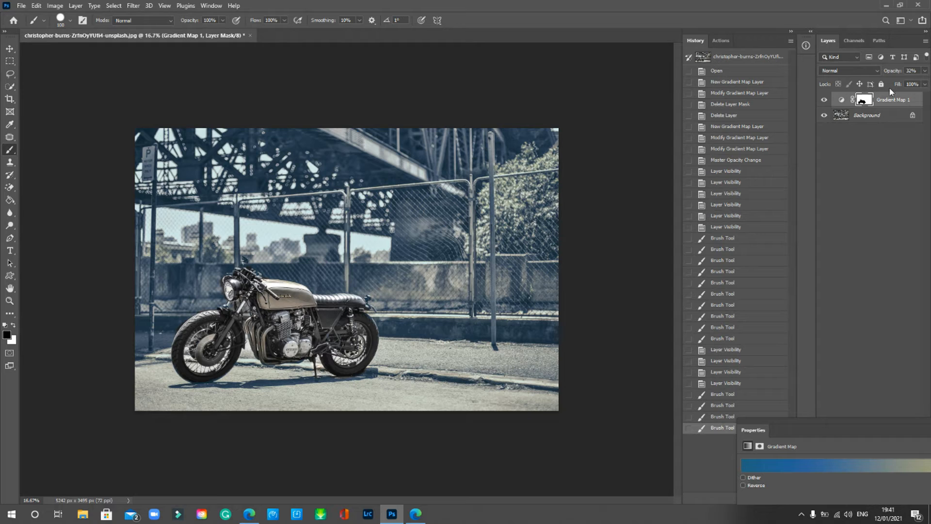
Delete the Gradient Map 1 layer together with its mask and close the floating Properties panel
key("Delete")
key("Delete")
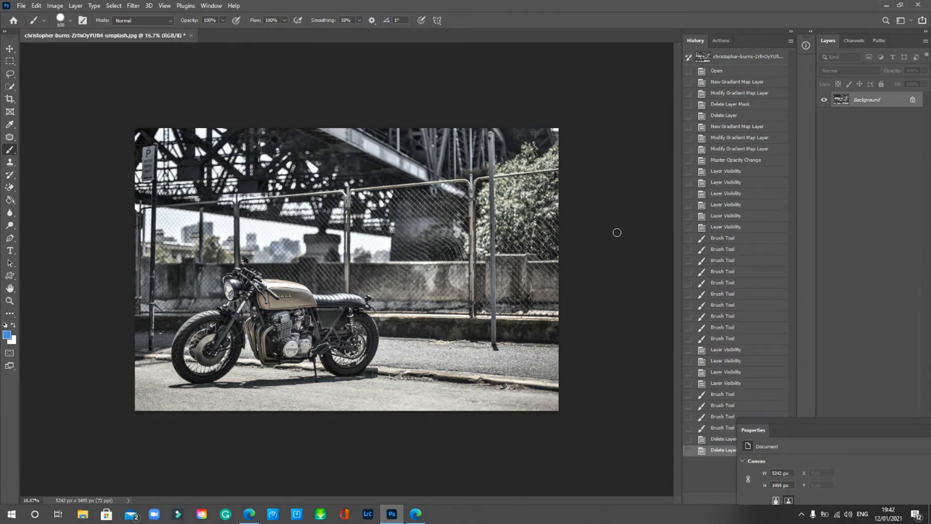
left_click_drag(852, 425, 699, 290)
left_click(861, 293)
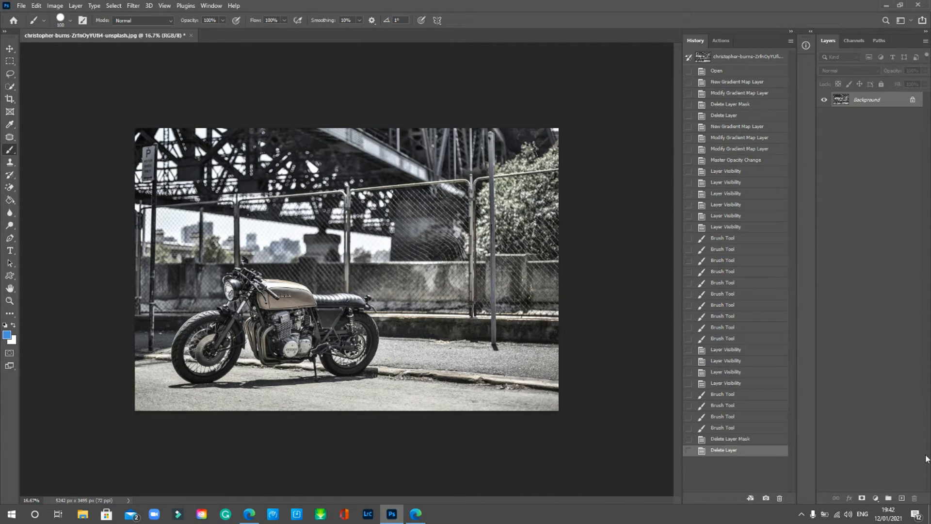
Add a new Gradient Map adjustment layer above the Background layer
left_click(876, 499)
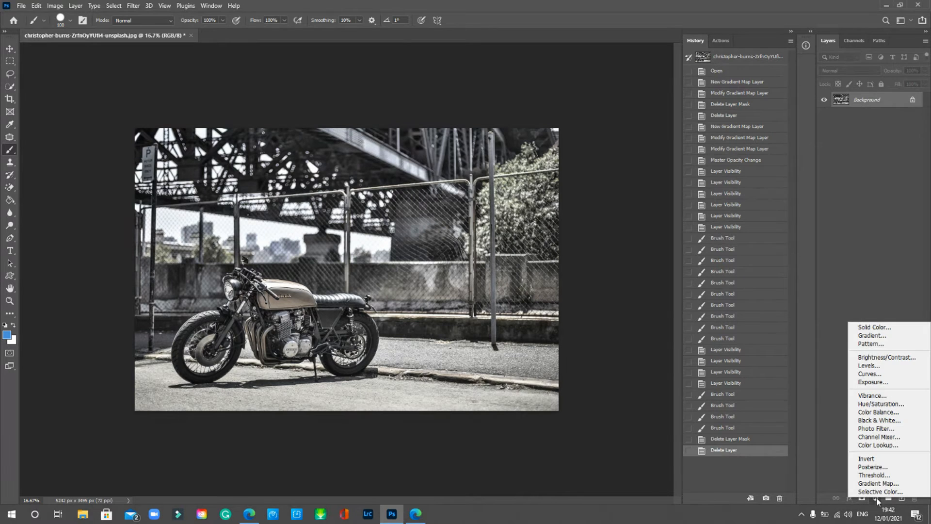
left_click(883, 484)
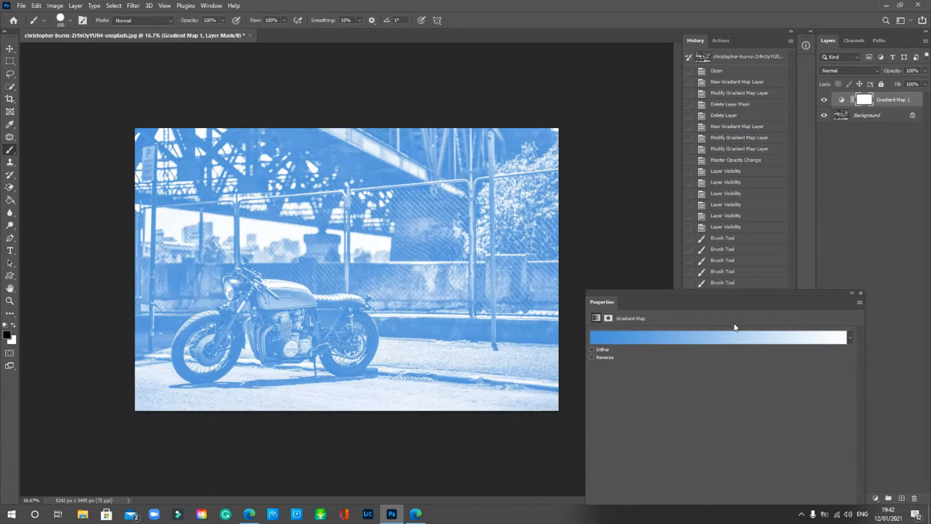
Browse the preset gradient folders for the Gradient Map, including the contents of Pastels and Neutrals
left_click_drag(731, 294, 696, 101)
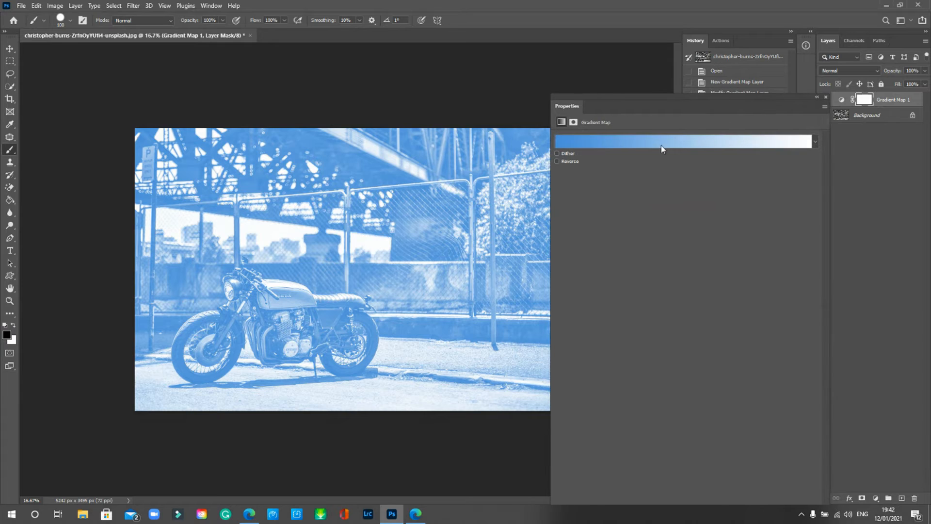
left_click(815, 141)
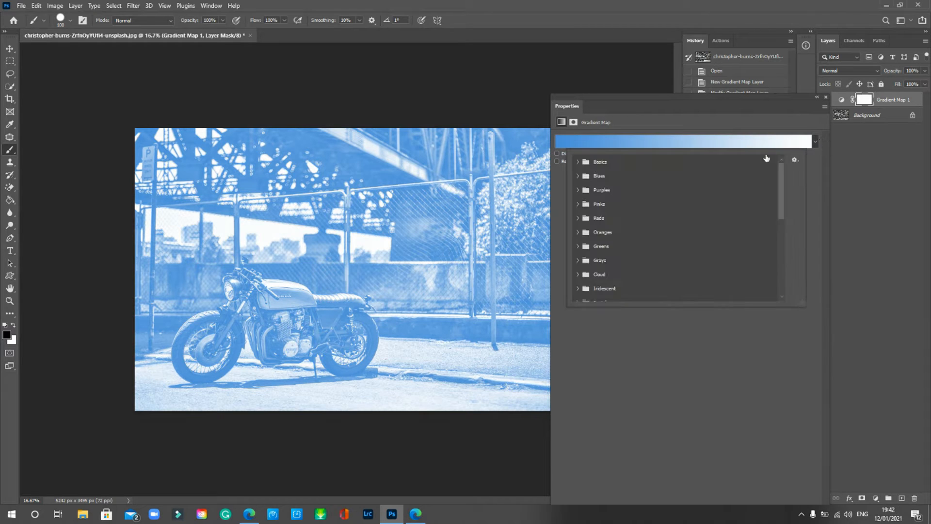
scroll(626, 193, "down", 5)
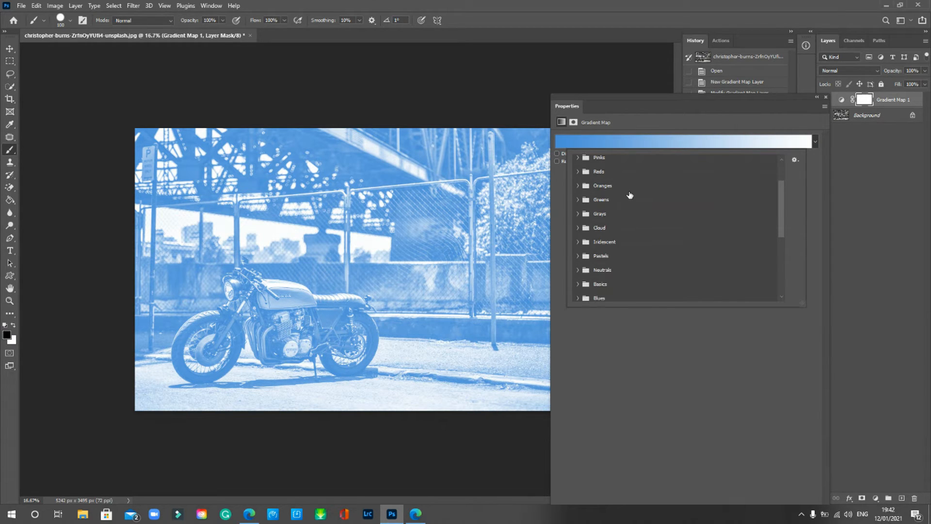
scroll(606, 202, "down", 1)
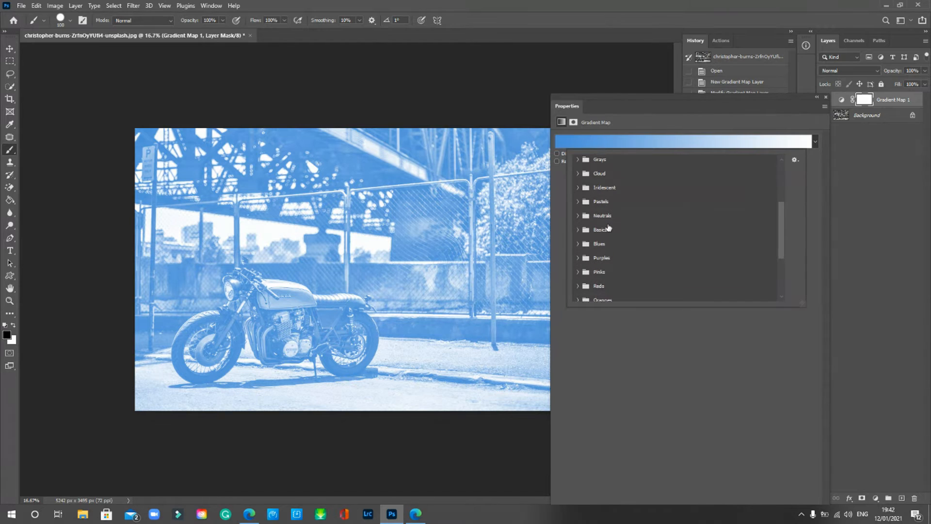
left_click(578, 202)
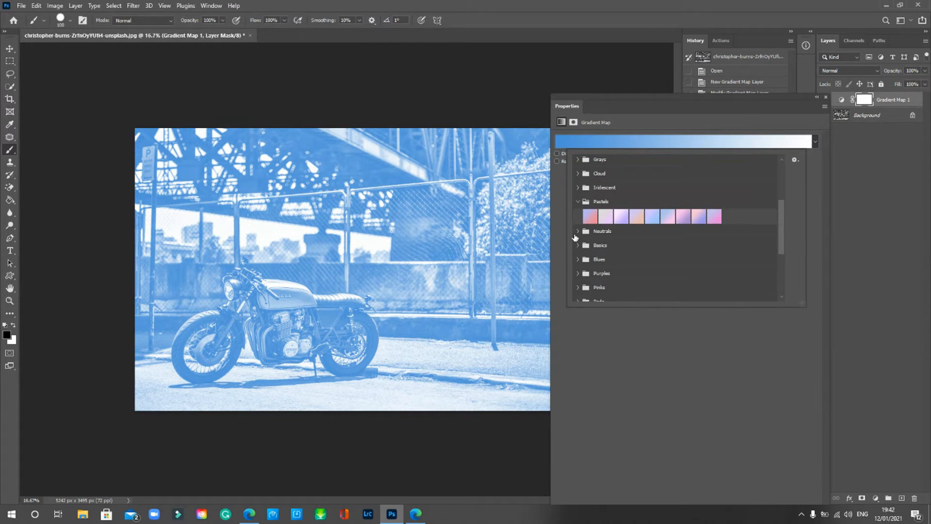
left_click(577, 232)
scroll(614, 248, "down", 3)
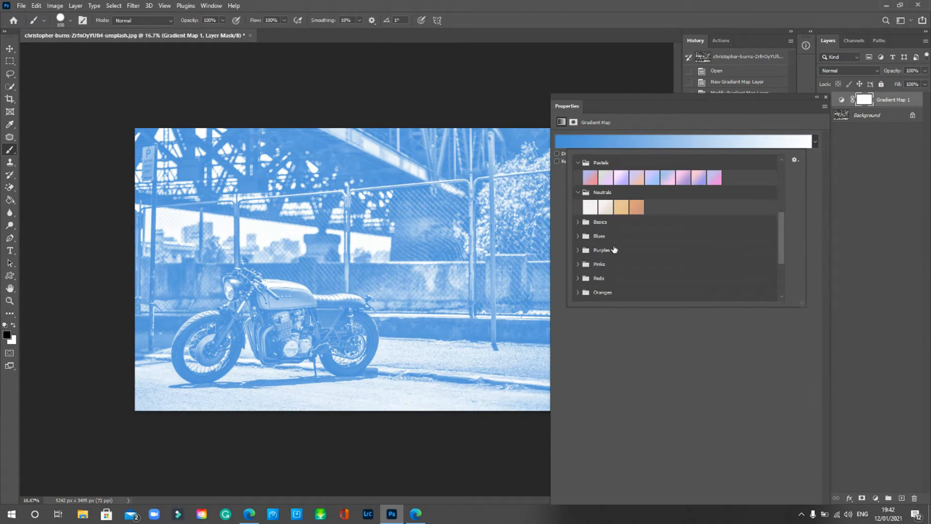
scroll(602, 228, "down", 4)
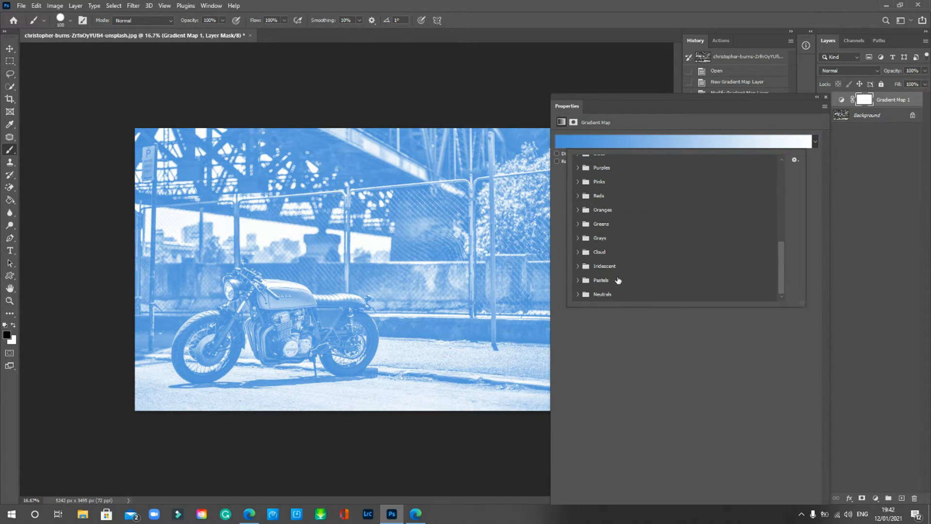
scroll(589, 267, "up", 1)
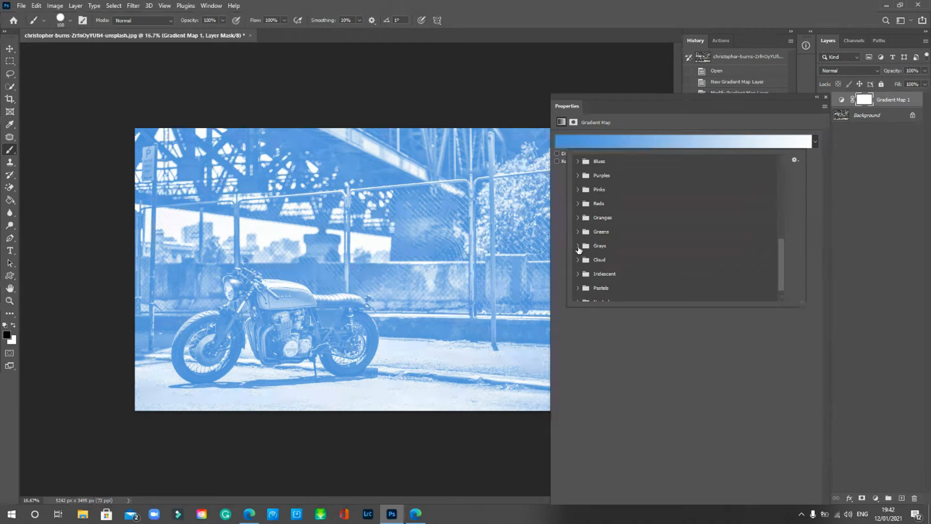
Try several presets from the Grays folder on the Gradient Map and settle on the slate blue-gray gradient
left_click(578, 248)
left_click(745, 262)
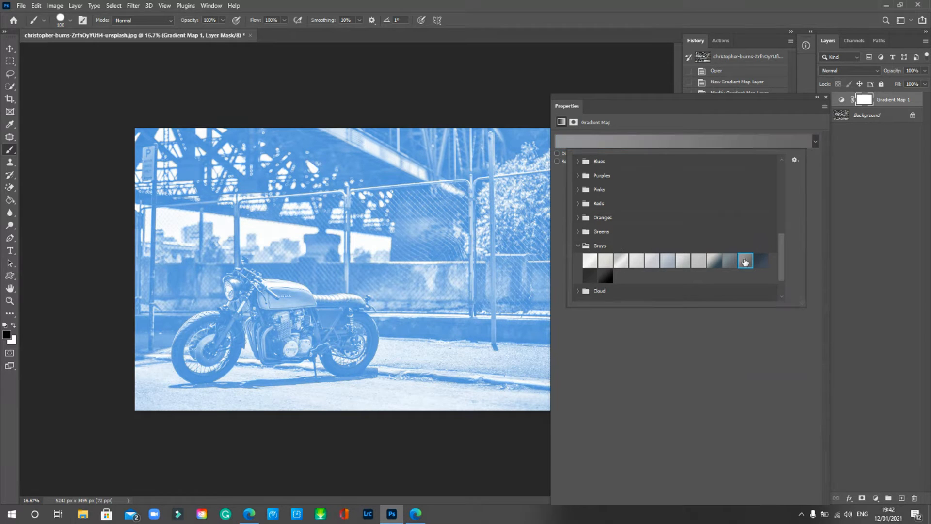
left_click(715, 261)
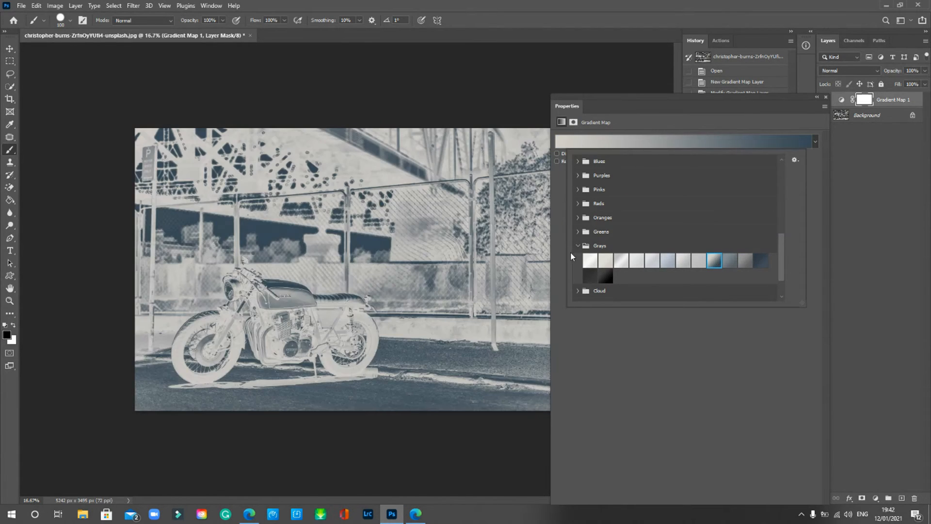
left_click(701, 261)
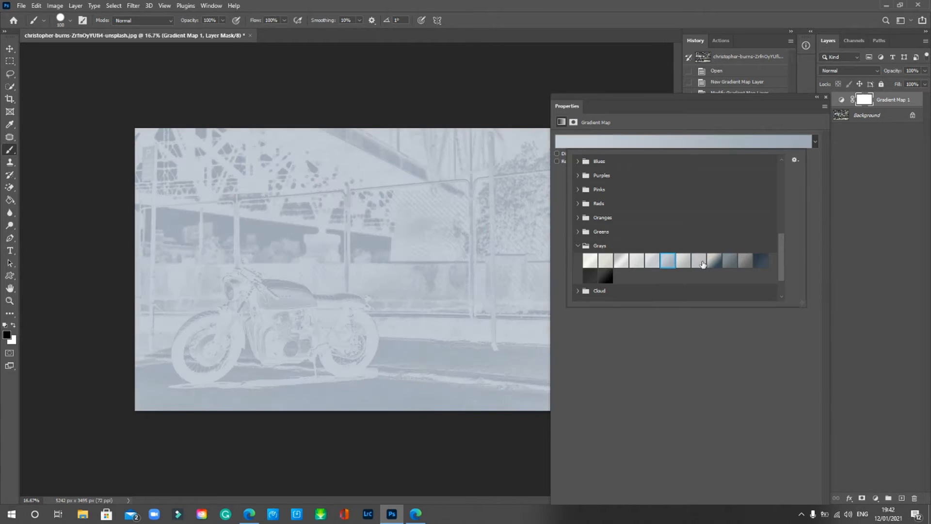
left_click(731, 262)
left_click(748, 259)
left_click(759, 261)
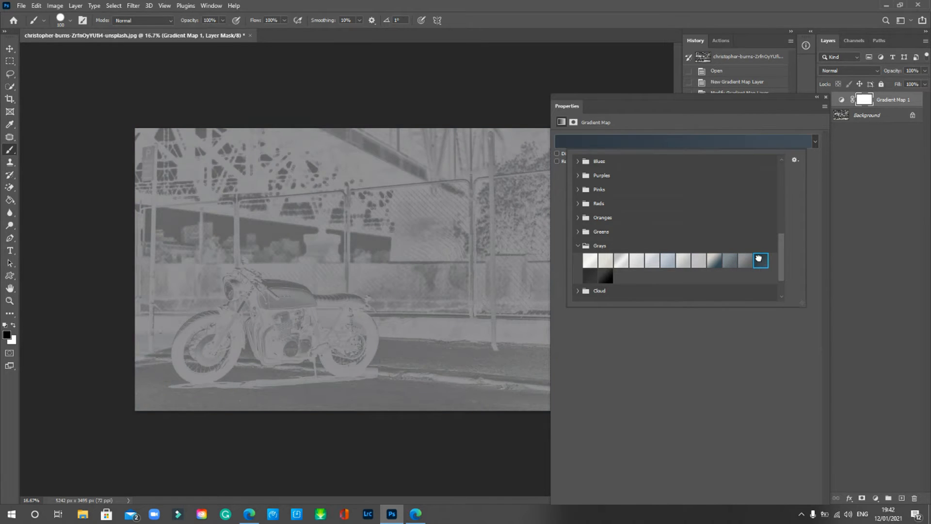
left_click(746, 261)
left_click(730, 261)
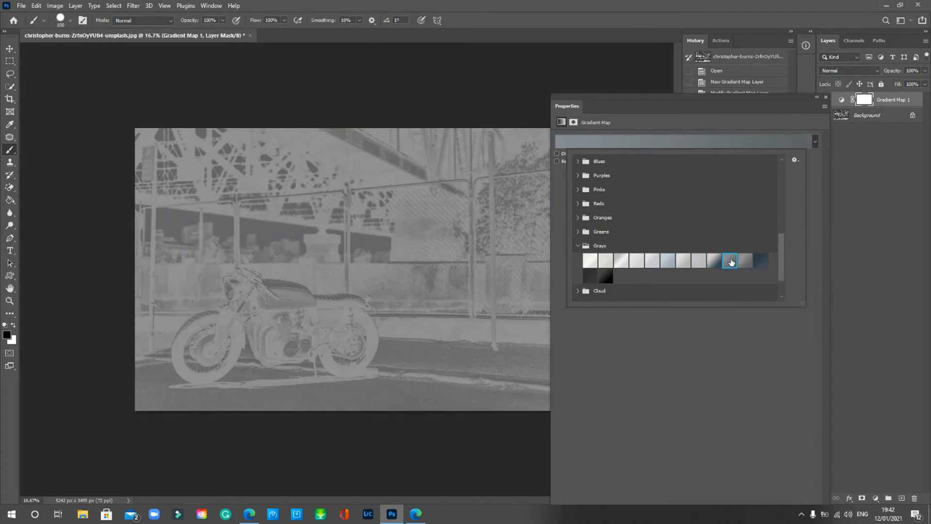
left_click(742, 391)
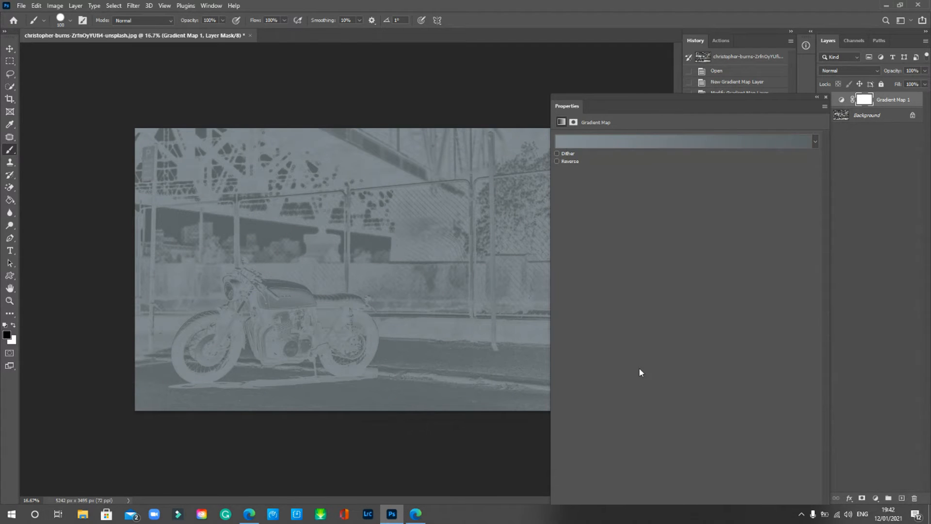
Reverse the slate gray gradient and lower the Gradient Map 1 layer's opacity to 52%
left_click(557, 162)
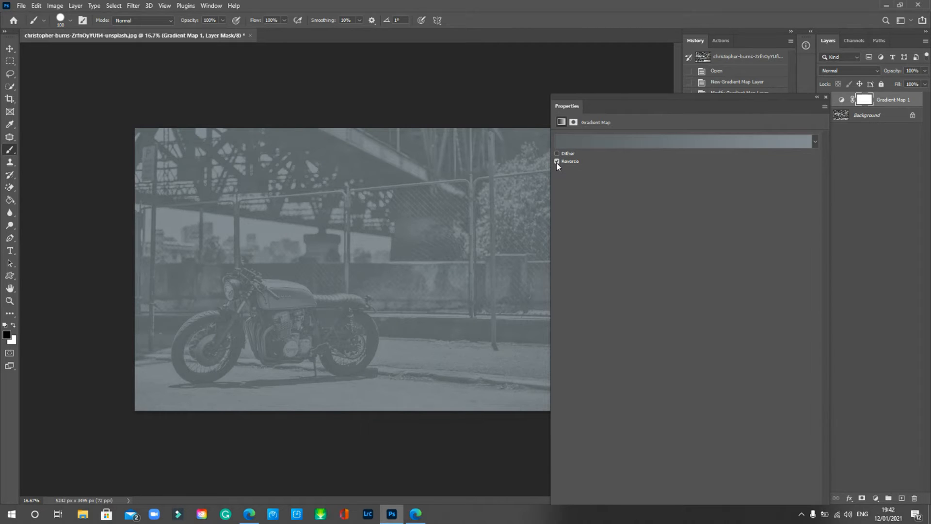
left_click_drag(773, 99, 765, 359)
left_click(925, 71)
mouse_move(923, 81)
left_mouse_down()
mouse_move(885, 85)
mouse_move(907, 83)
left_mouse_up()
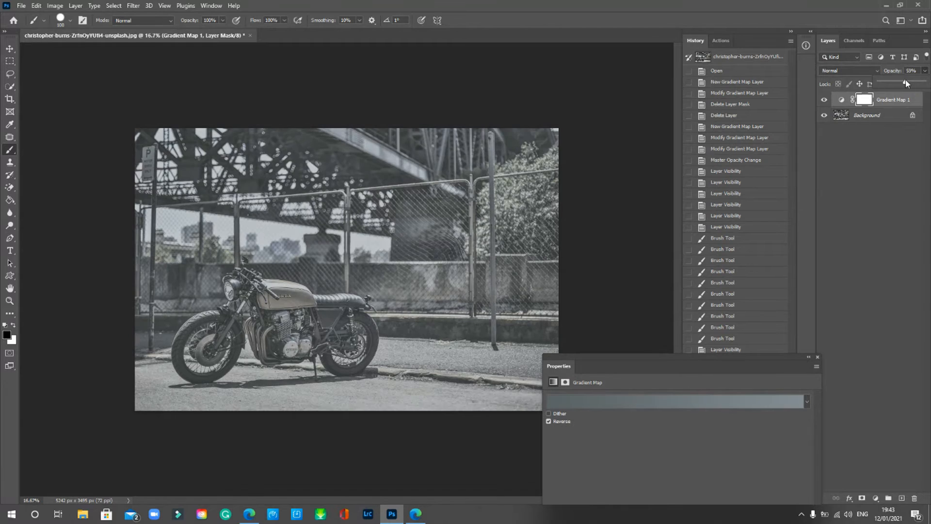
left_click_drag(908, 84, 904, 84)
key("alt+Tab")
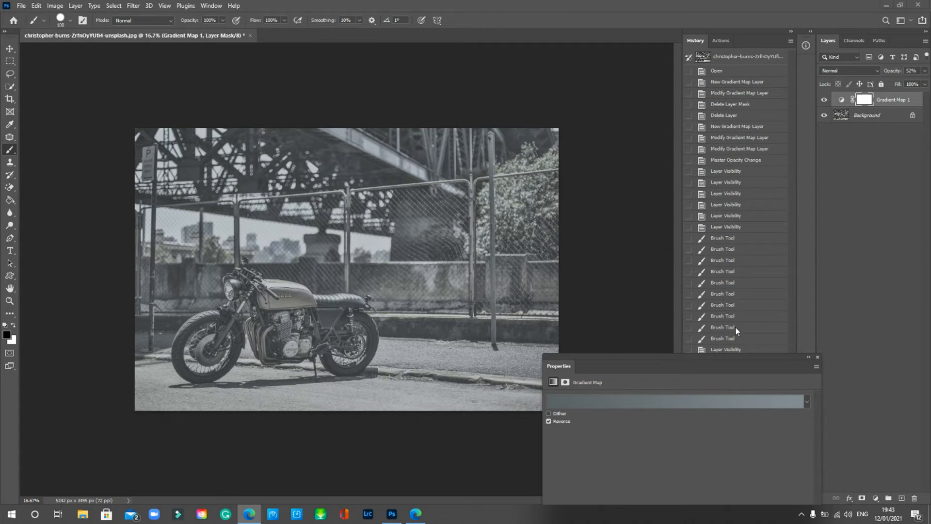
Delete the Gradient Map 1 layer with its mask and add a new Gradient Map adjustment layer above Background
left_click_drag(759, 361, 716, 352)
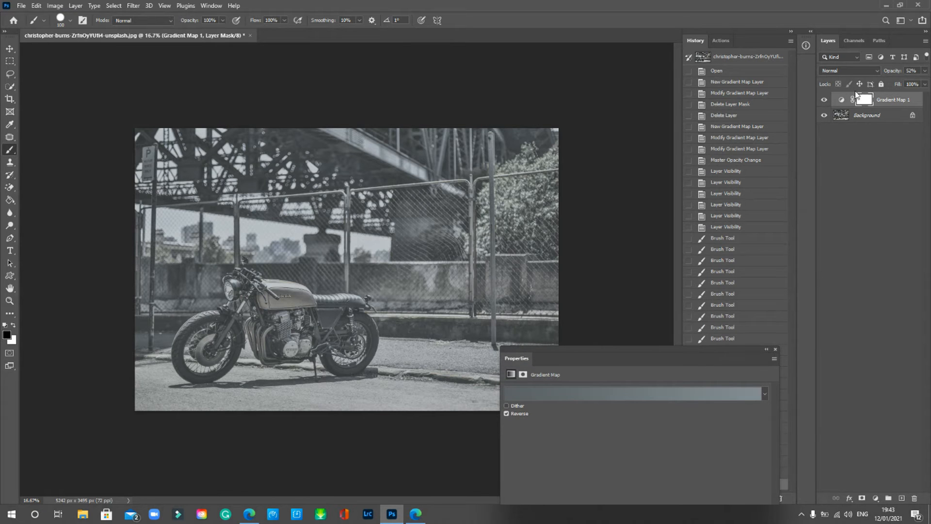
key("Delete")
key("Delete")
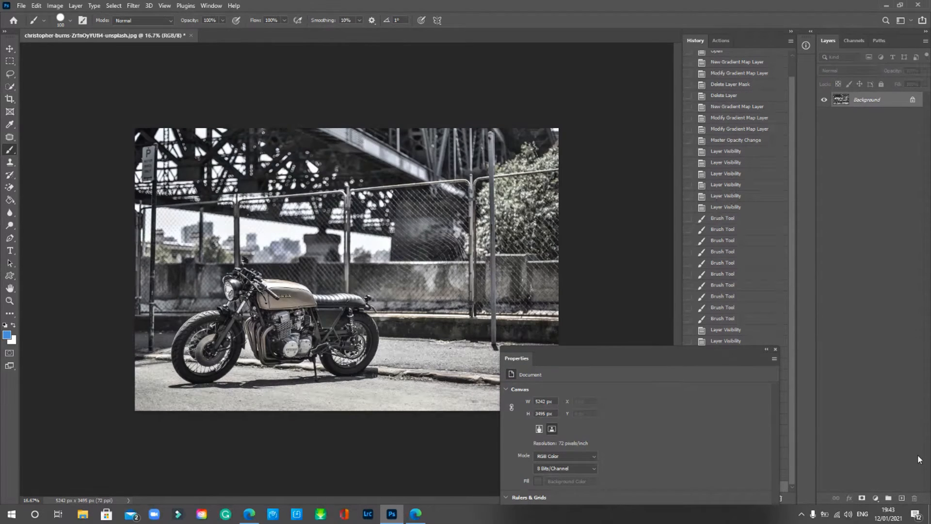
left_click(875, 498)
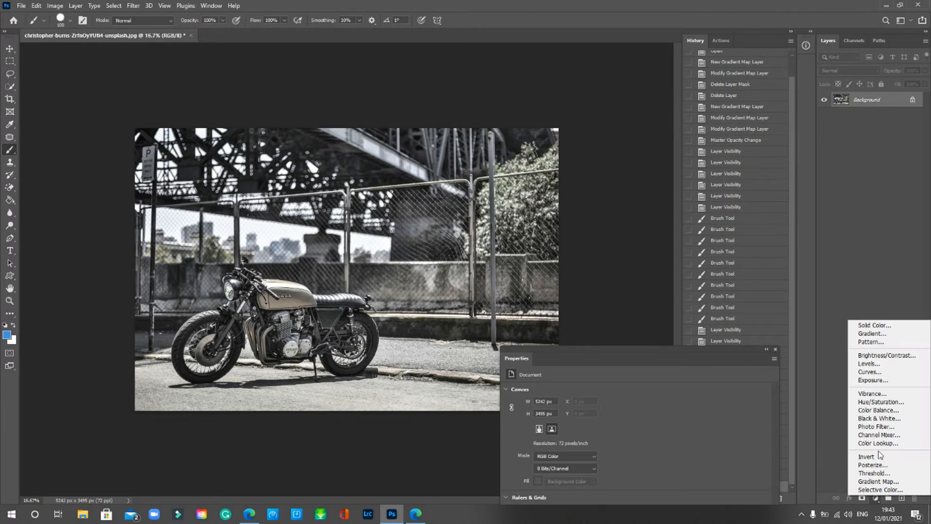
left_click(888, 481)
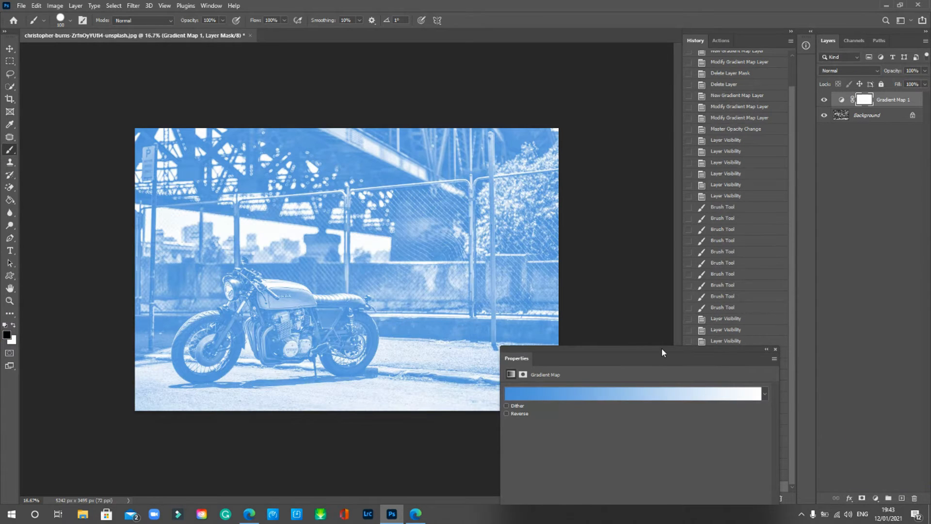
Apply the pink-to-lavender Pastels_08 preset to the new Gradient Map and reverse the gradient
left_click_drag(662, 349, 726, 75)
left_click(827, 122)
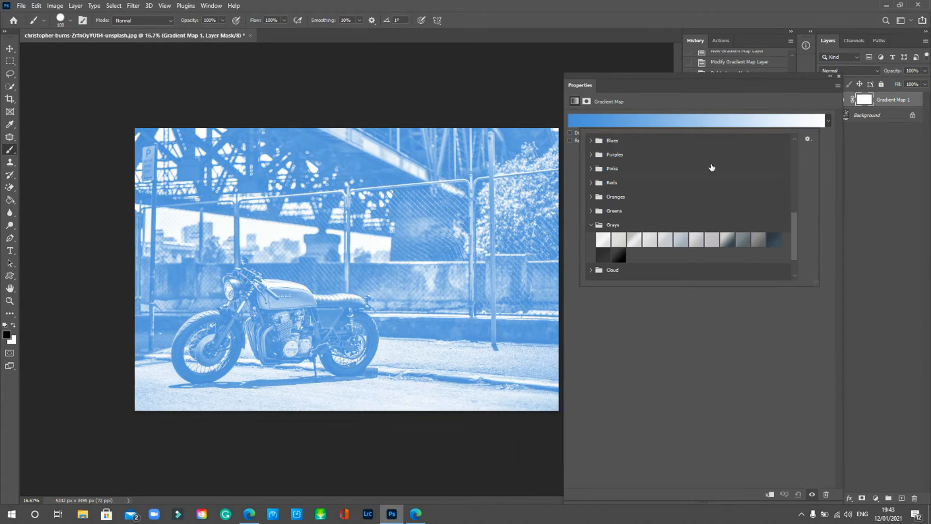
scroll(628, 167, "up", 3)
scroll(629, 169, "up", 3)
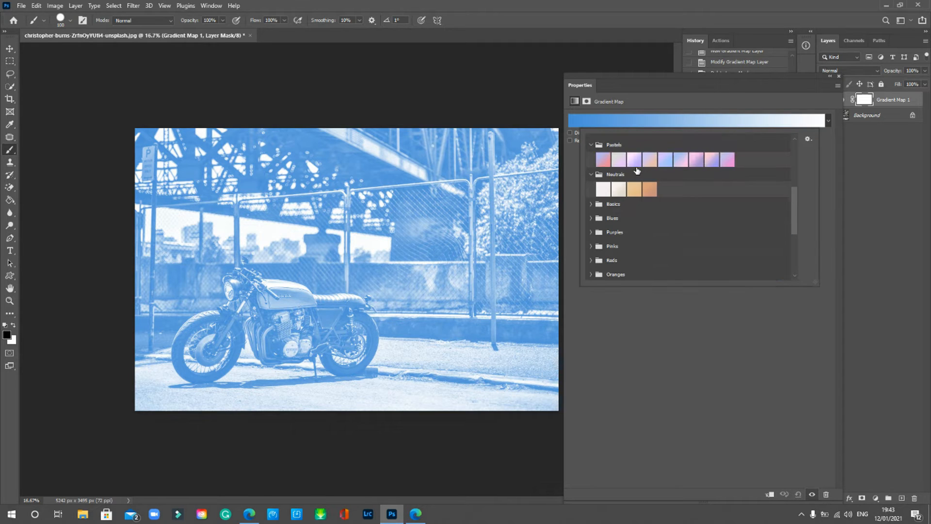
left_click(711, 222)
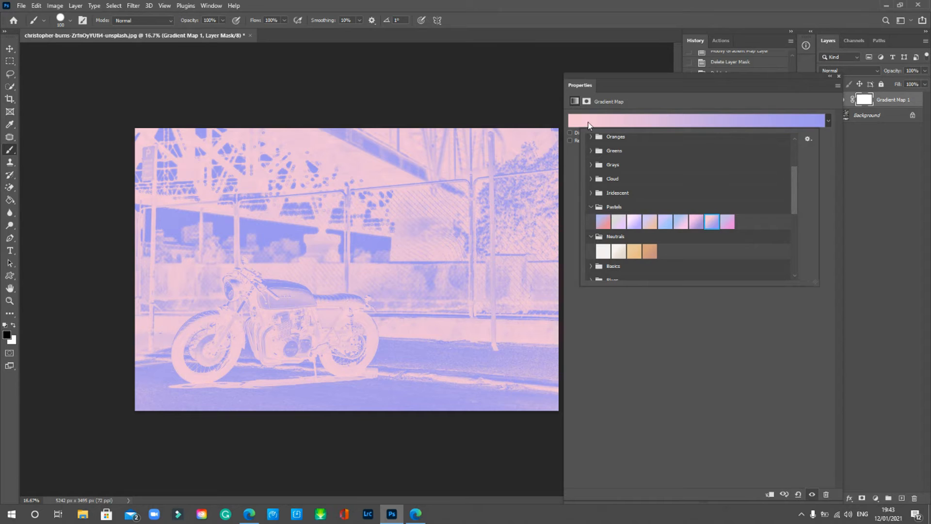
left_click(571, 173)
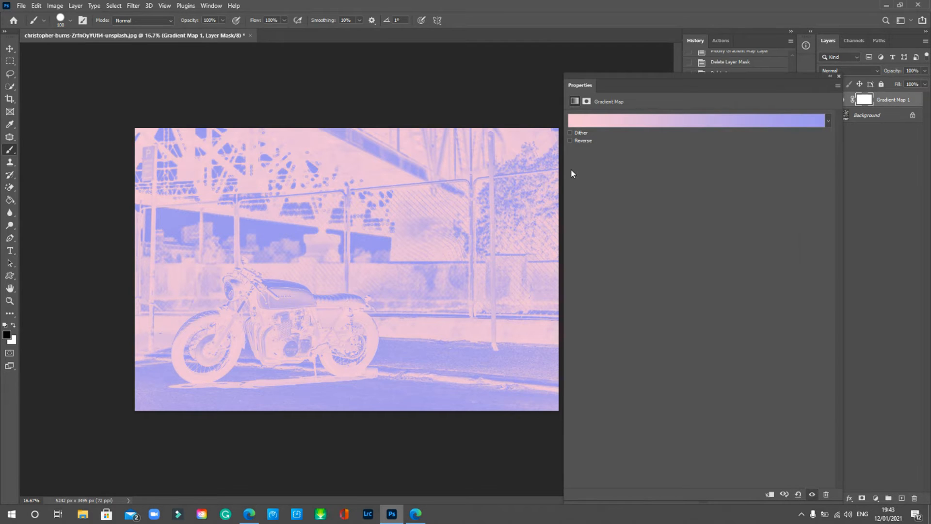
left_click(571, 140)
left_click(571, 141)
left_click(570, 140)
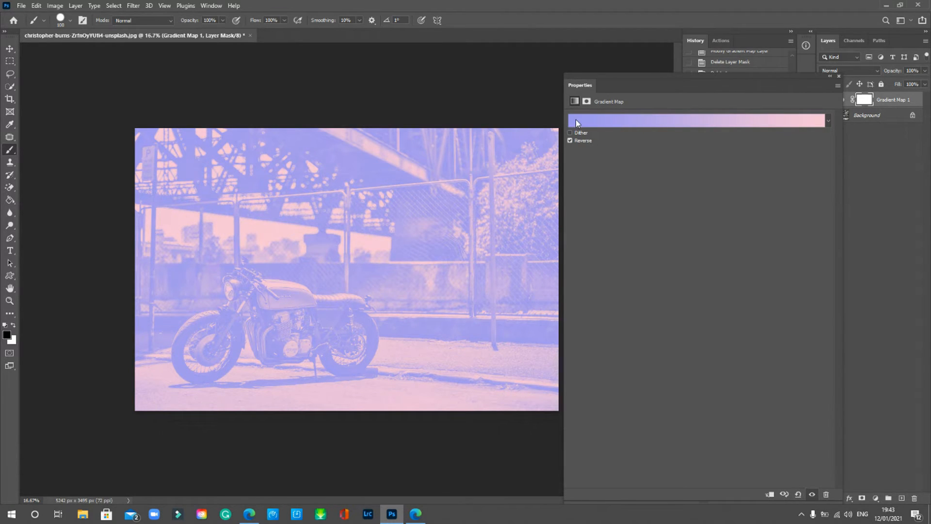
Edit the pastel gradient by adding a color stop at 23% in green 588746
left_click(672, 123)
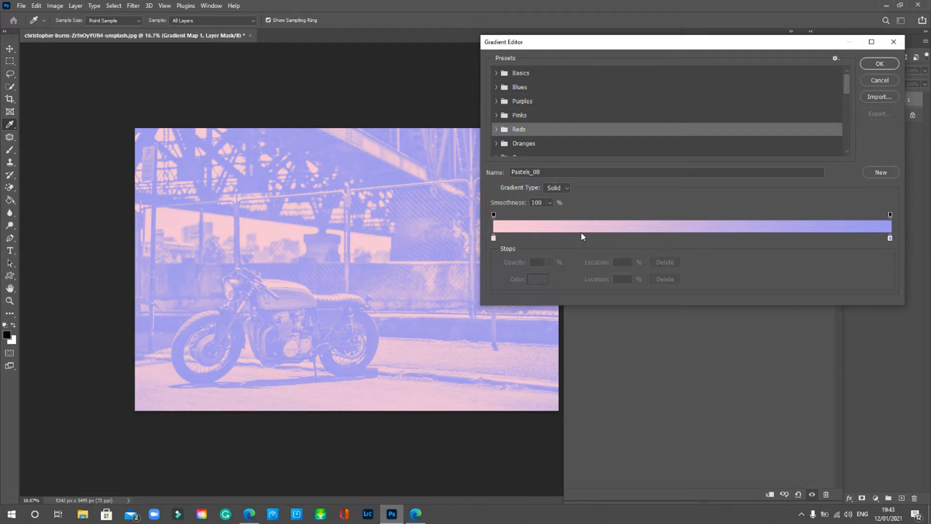
left_click(586, 236)
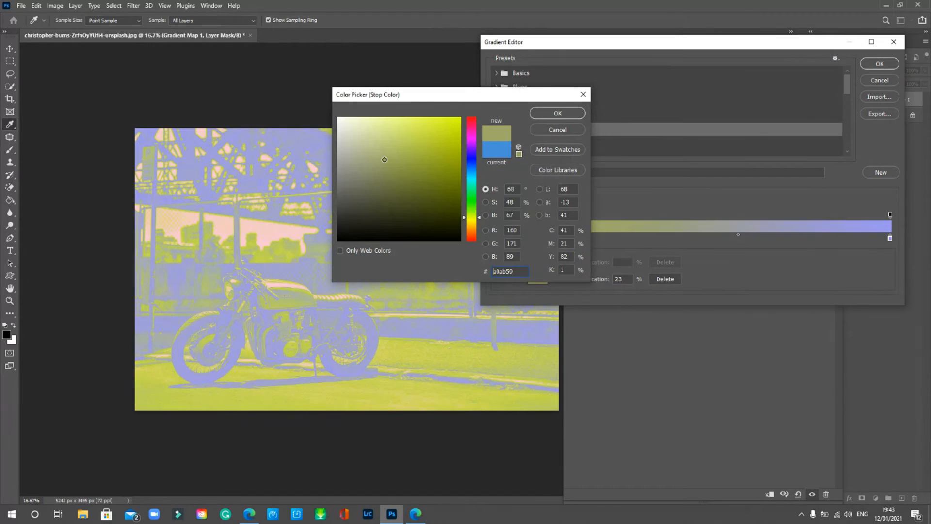
left_click_drag(384, 158, 386, 157)
left_click_drag(471, 224, 472, 205)
left_click_drag(402, 175, 397, 175)
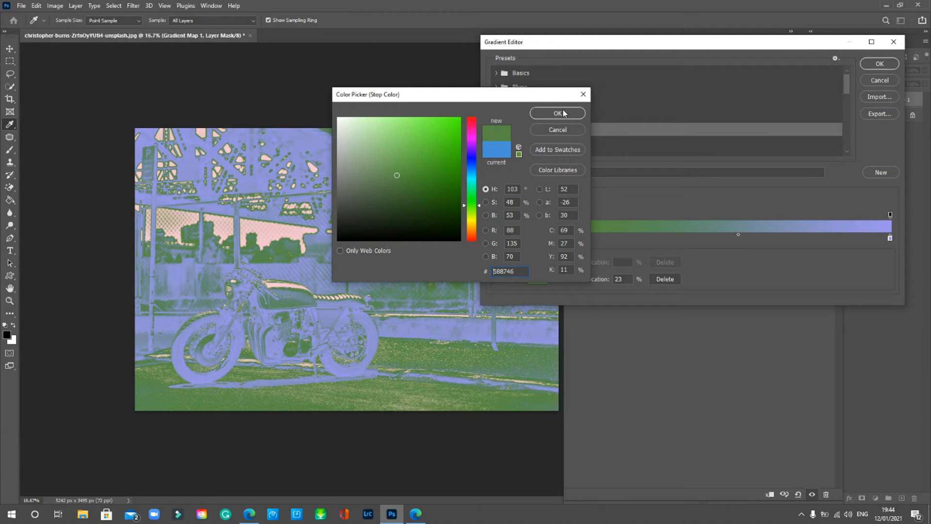
left_click(558, 113)
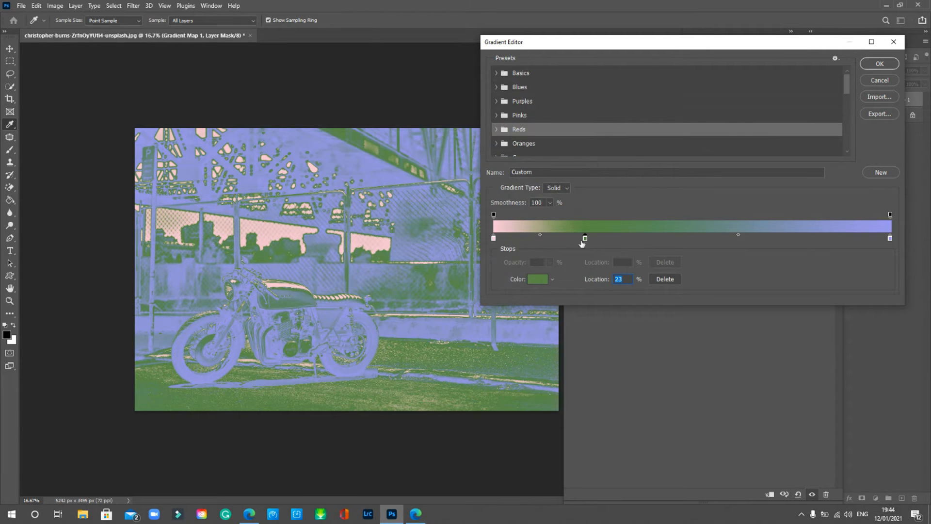
Add another color stop in dark blue 241d82 between the green and lavender stops, positioned at 65%
left_click(712, 237)
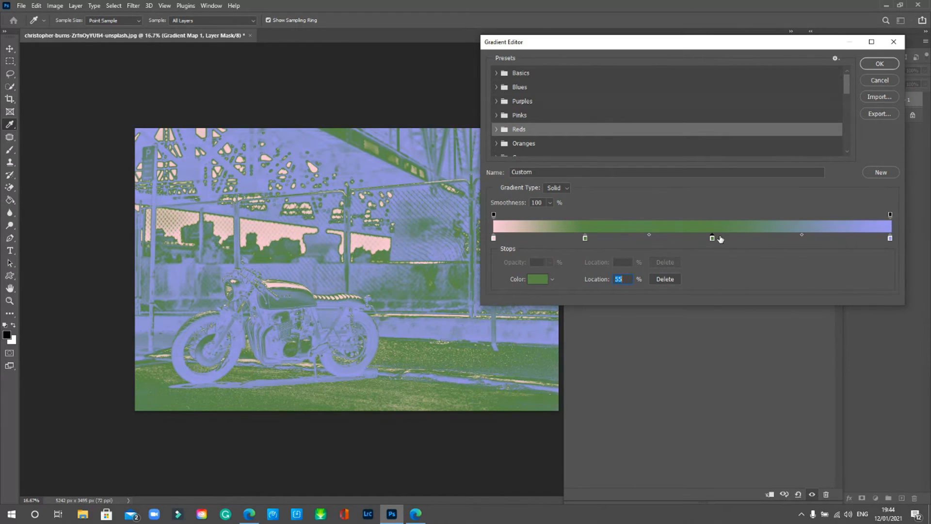
left_click(537, 280)
left_click(472, 140)
left_click_drag(414, 166, 401, 187)
left_click(476, 157)
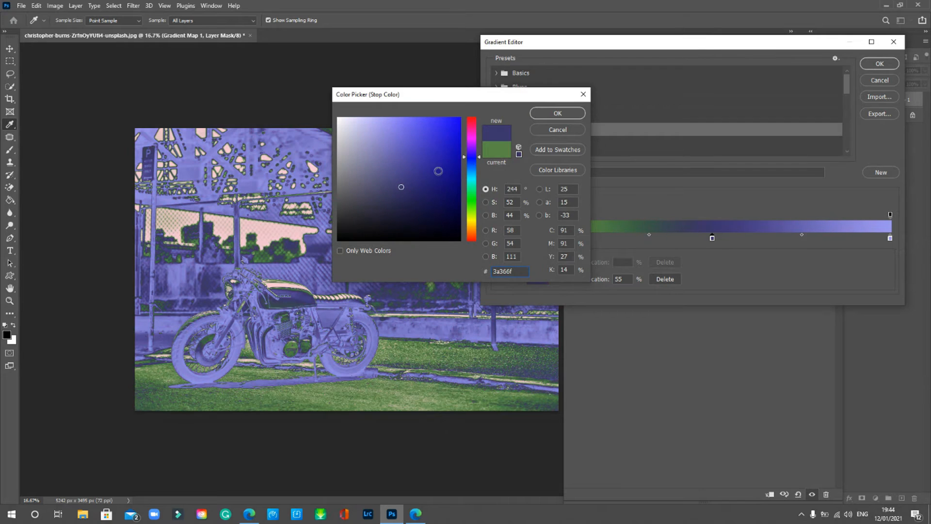
left_click(434, 177)
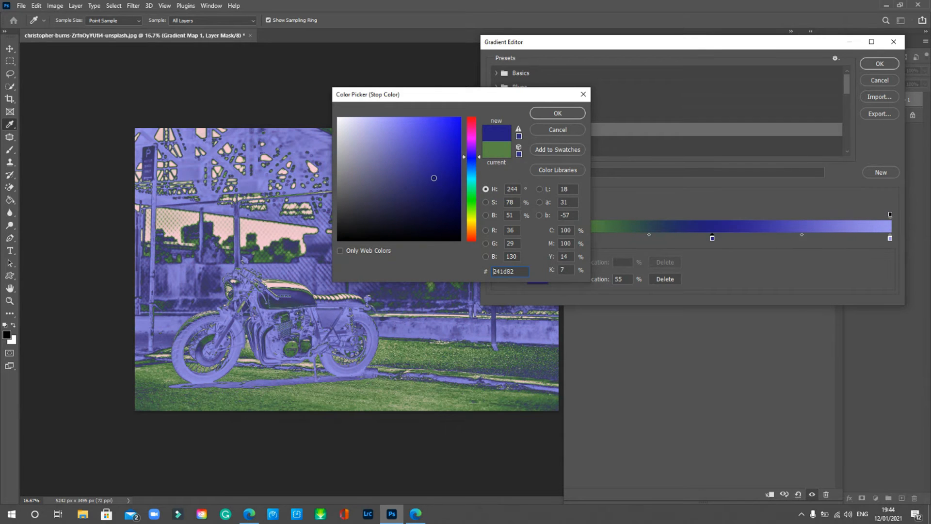
left_click(555, 115)
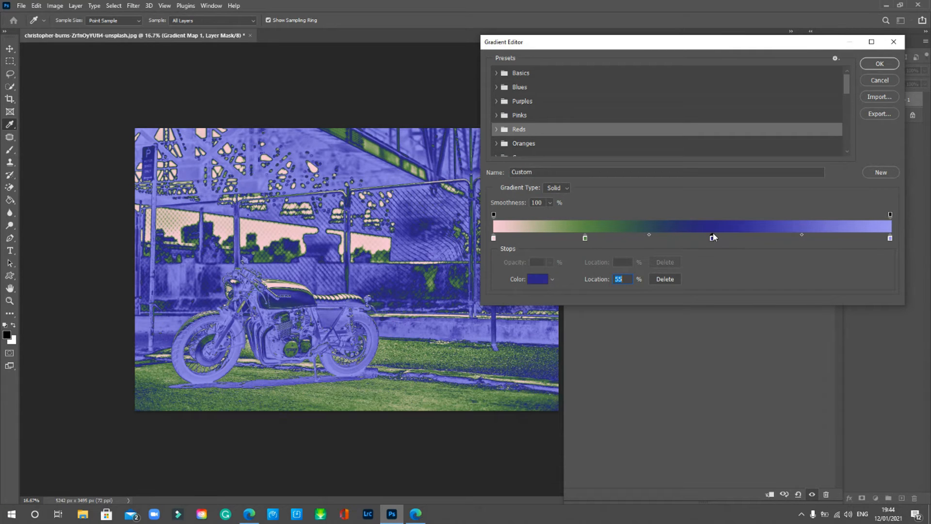
left_click_drag(713, 237, 750, 237)
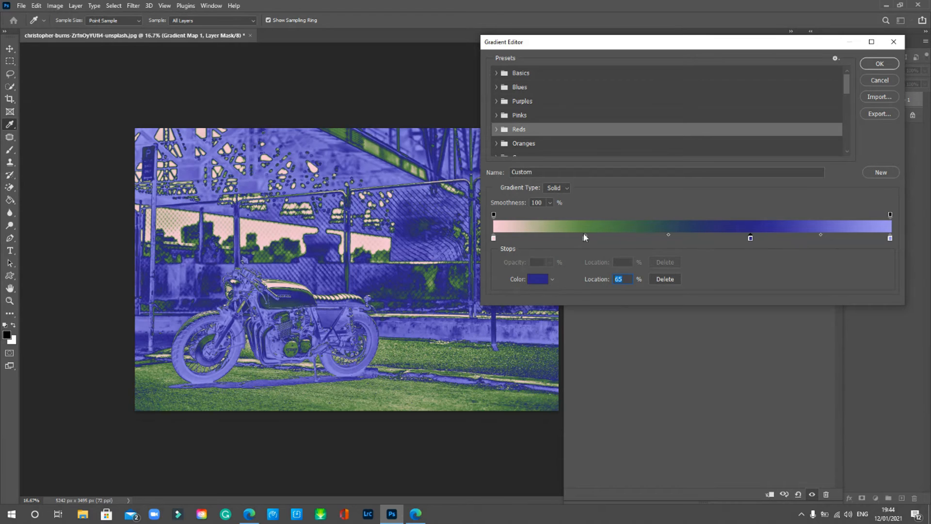
Reposition the gradient's color stops to 28% for green, 66% for dark blue and 93% for lavender, and accept the gradient
left_click_drag(585, 237, 622, 237)
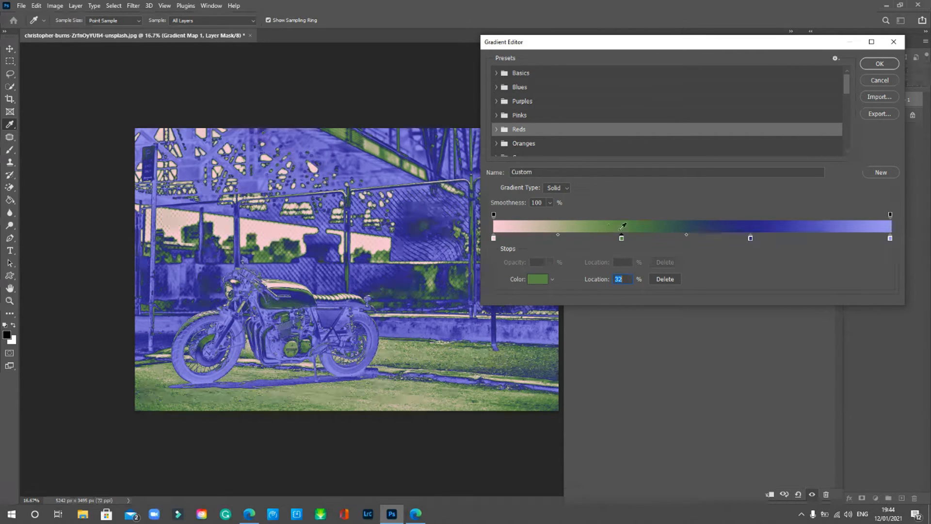
mouse_move(622, 235)
left_mouse_down()
mouse_move(572, 238)
mouse_move(633, 238)
left_mouse_up()
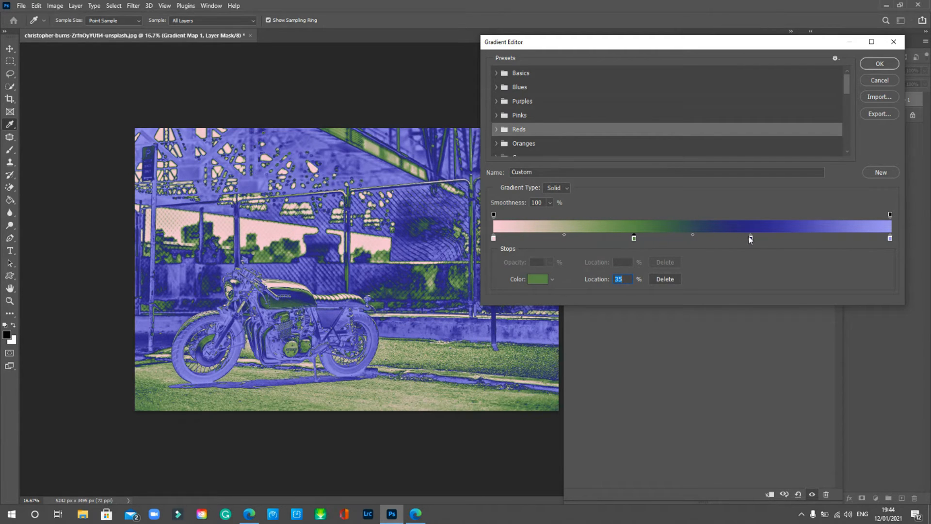
left_click_drag(752, 237, 772, 238)
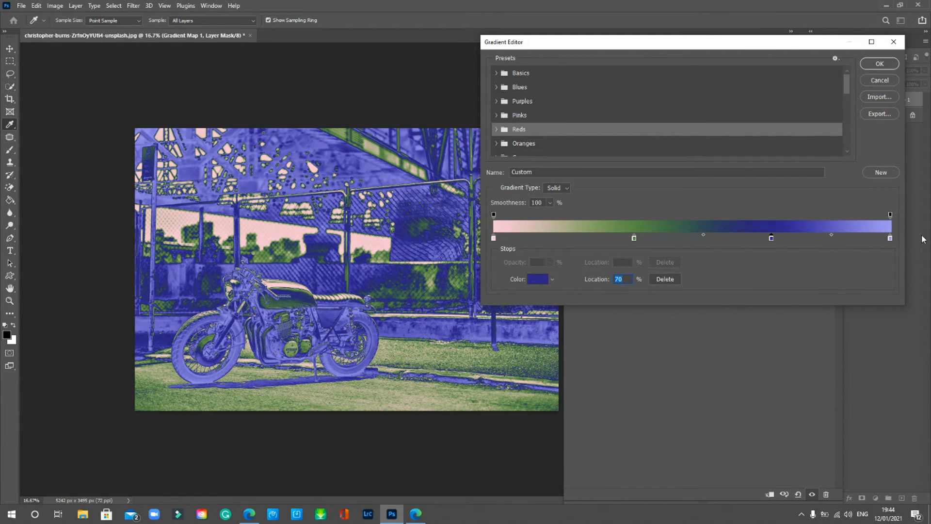
left_click_drag(890, 238, 861, 238)
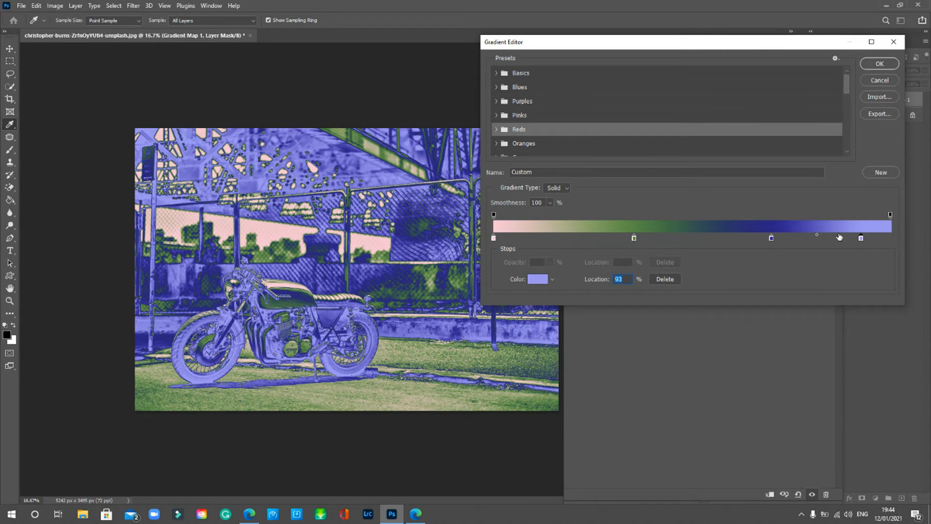
left_click(771, 237)
left_click_drag(771, 238, 756, 238)
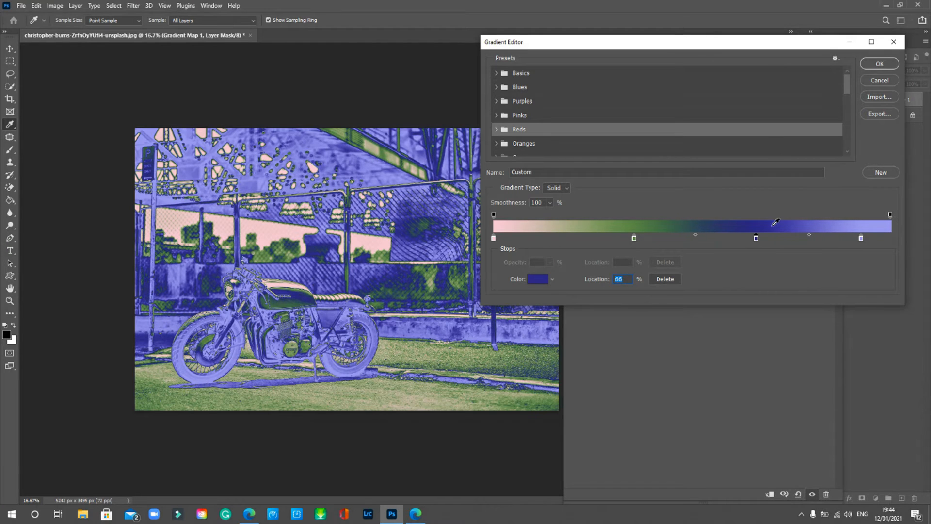
left_click_drag(636, 238, 604, 237)
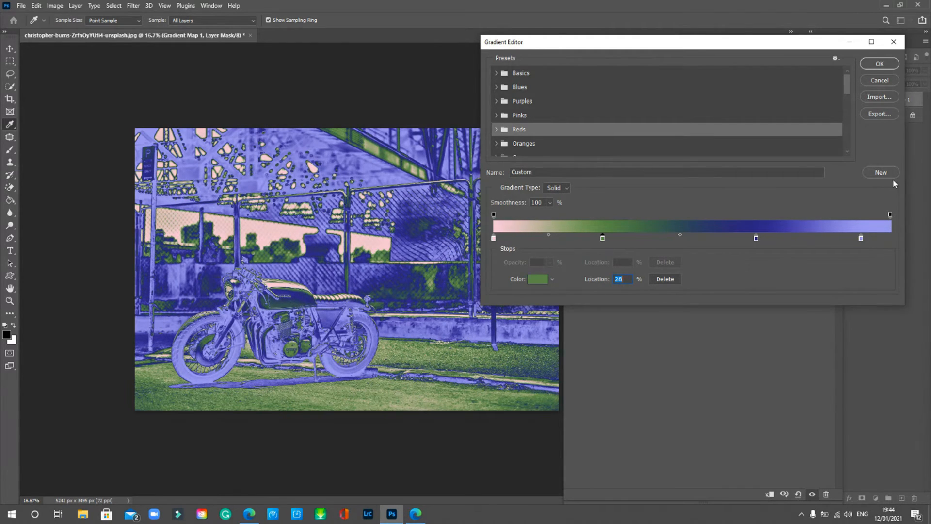
left_click(881, 65)
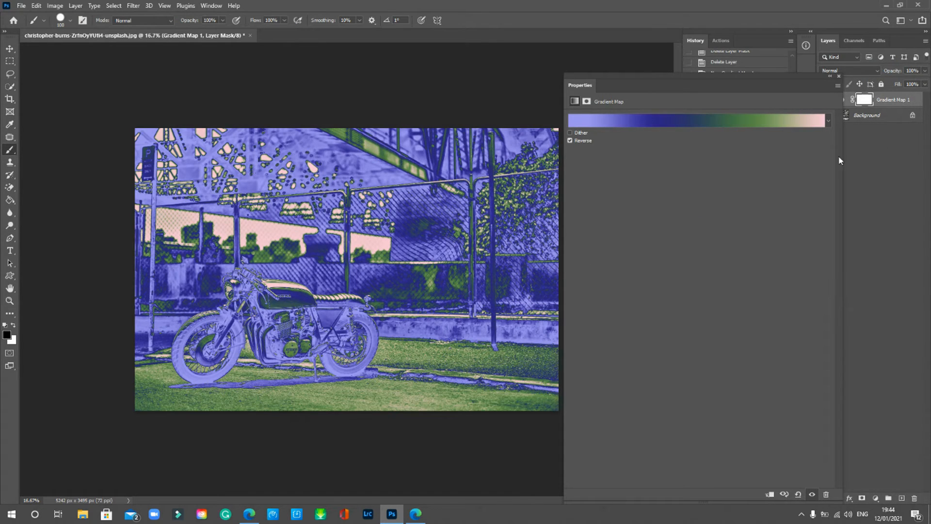
Reselect the Gradient Map 1 layer and lower its opacity to about 28%
left_click(874, 151)
left_click_drag(819, 79, 785, 273)
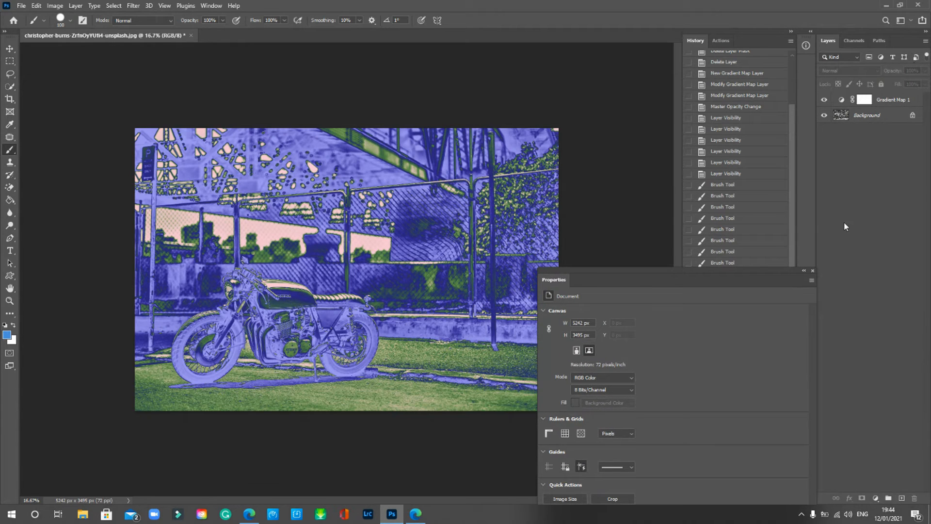
left_click(876, 115)
left_click(894, 97)
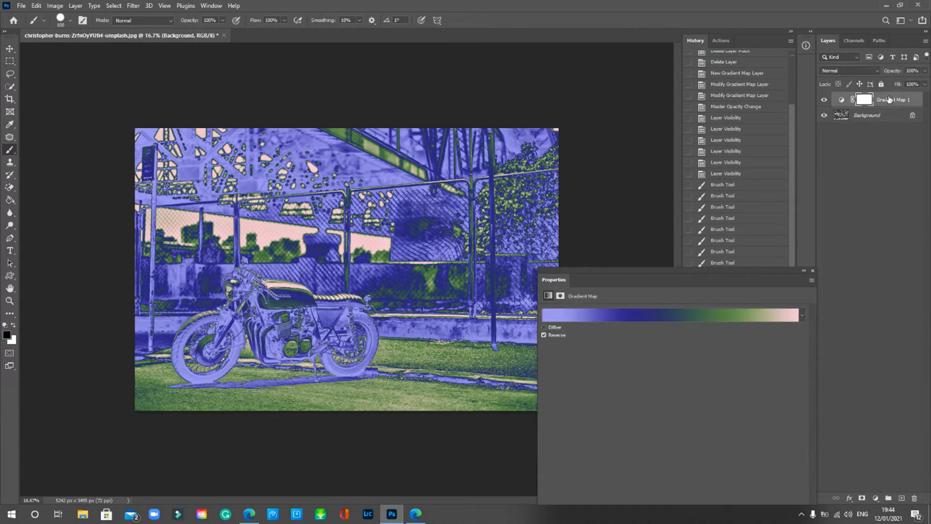
left_click(925, 71)
left_click_drag(919, 83, 898, 86)
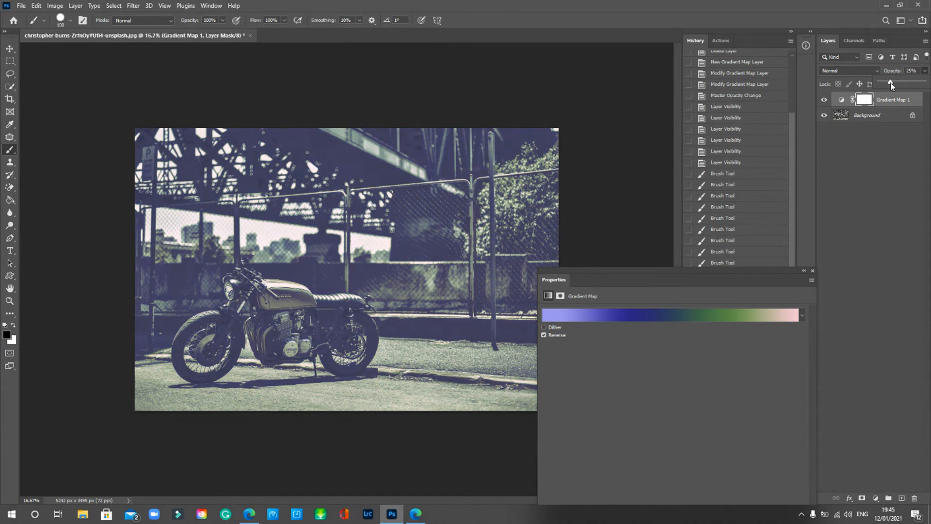
left_click_drag(891, 85, 893, 86)
left_click_drag(893, 84, 892, 85)
Replace the custom gradient with the teal-to-yellow preset from the Greens group
left_click_drag(664, 272, 651, 115)
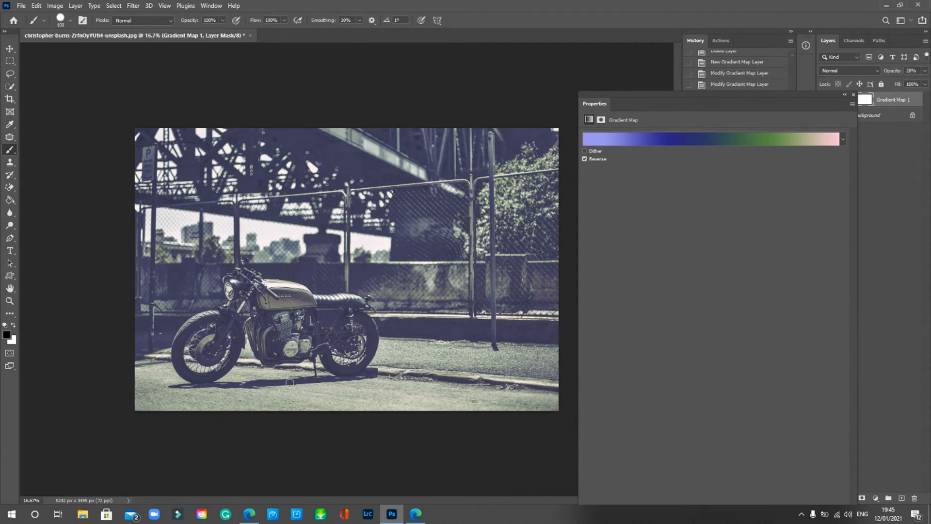
left_click(843, 139)
scroll(698, 167, "up", 4)
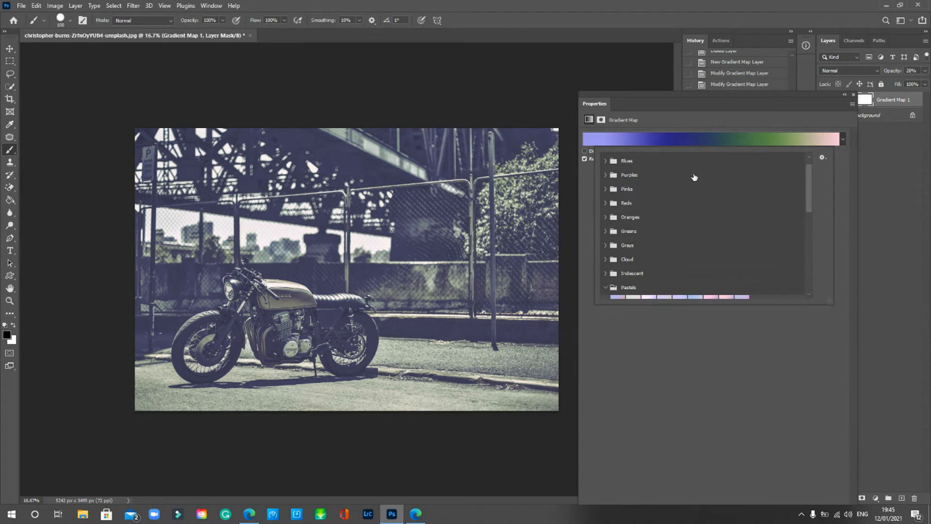
scroll(698, 176, "down", 1)
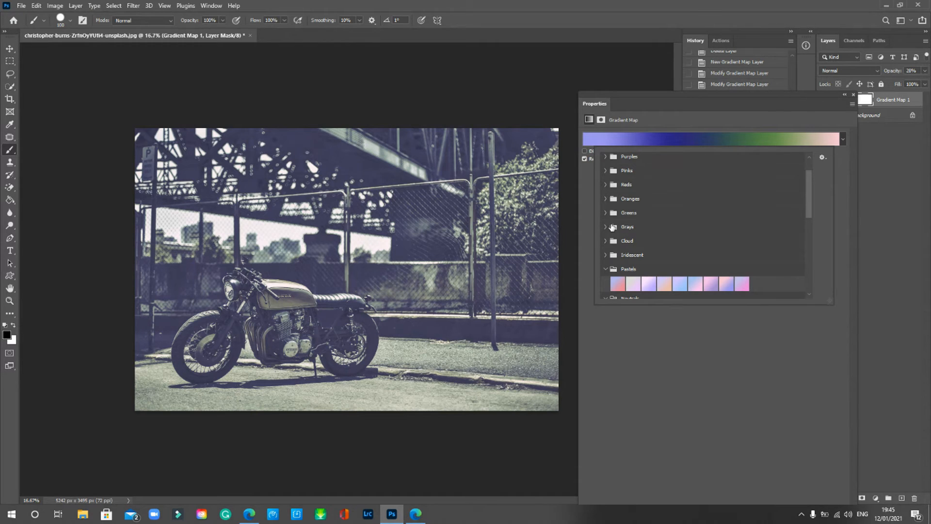
scroll(612, 216, "up", 1)
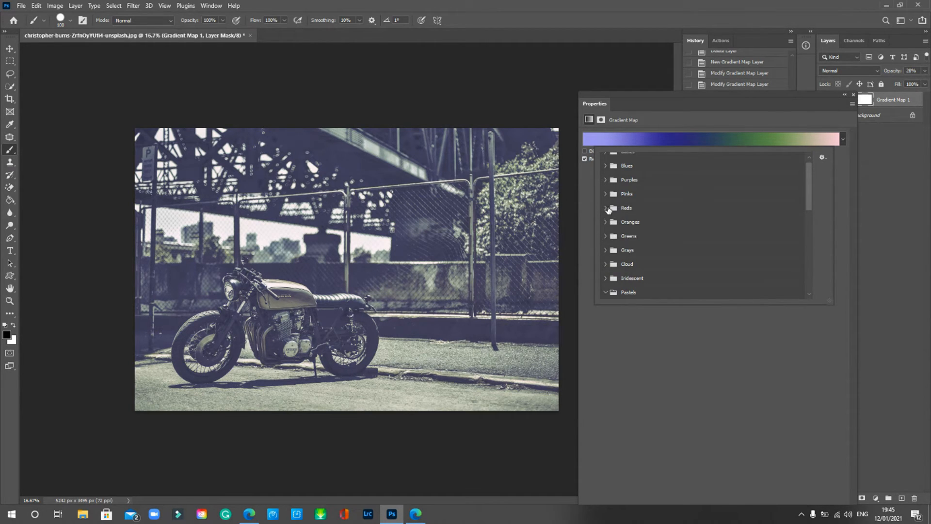
scroll(613, 209, "up", 1)
scroll(623, 200, "down", 1)
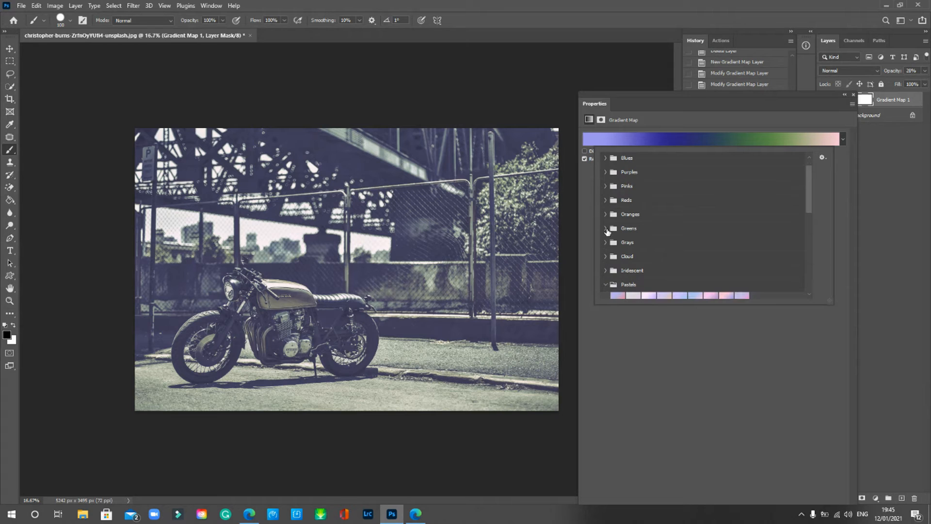
left_click(606, 228)
left_click(711, 258)
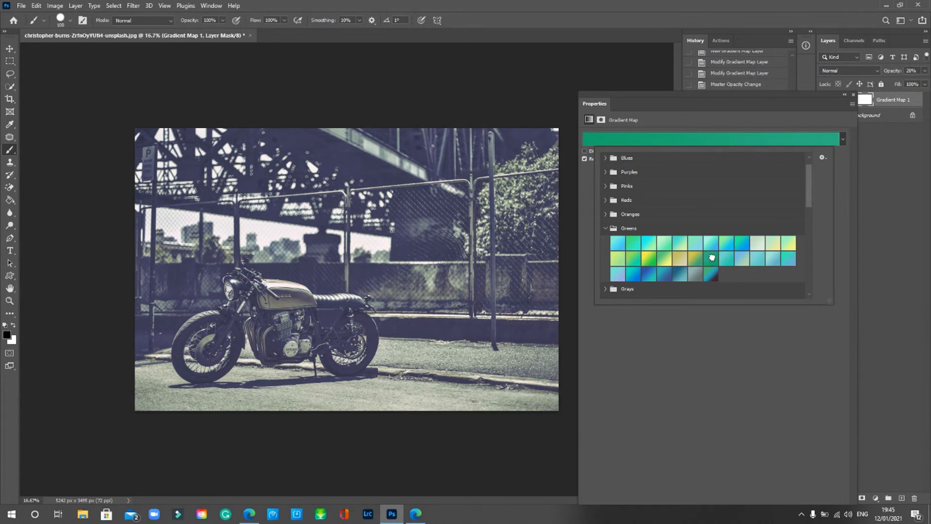
left_click(696, 260)
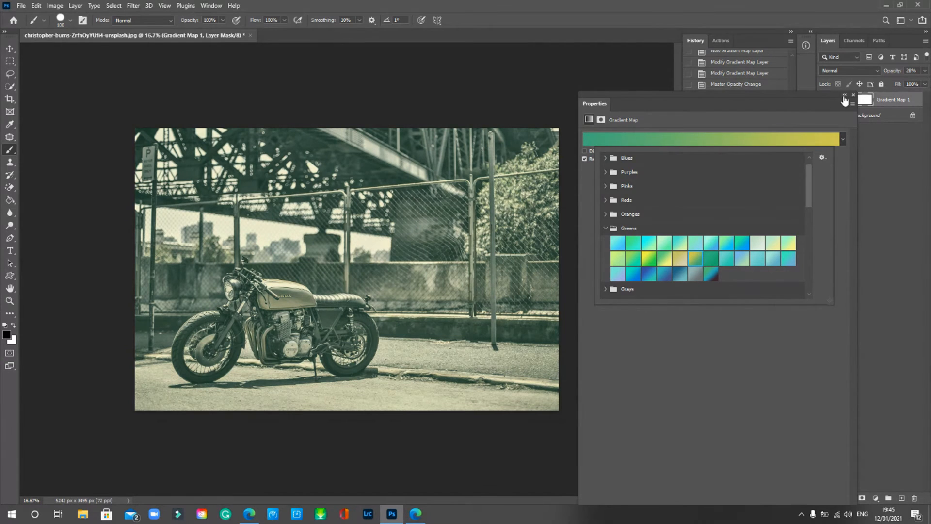
Close the gradient map's properties and reduce the Gradient Map 1 layer opacity to 17%
left_click(854, 95)
left_click(925, 70)
left_click_drag(892, 84, 895, 86)
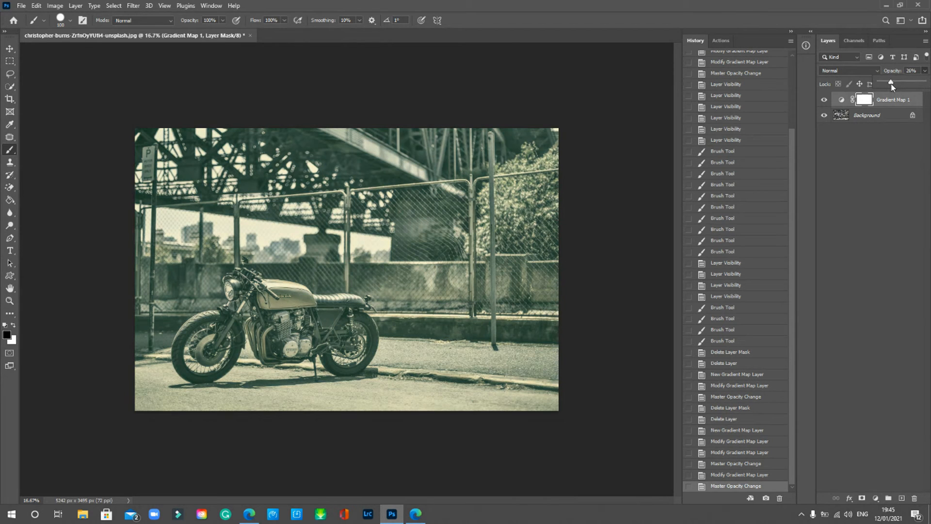
left_click_drag(890, 87, 889, 85)
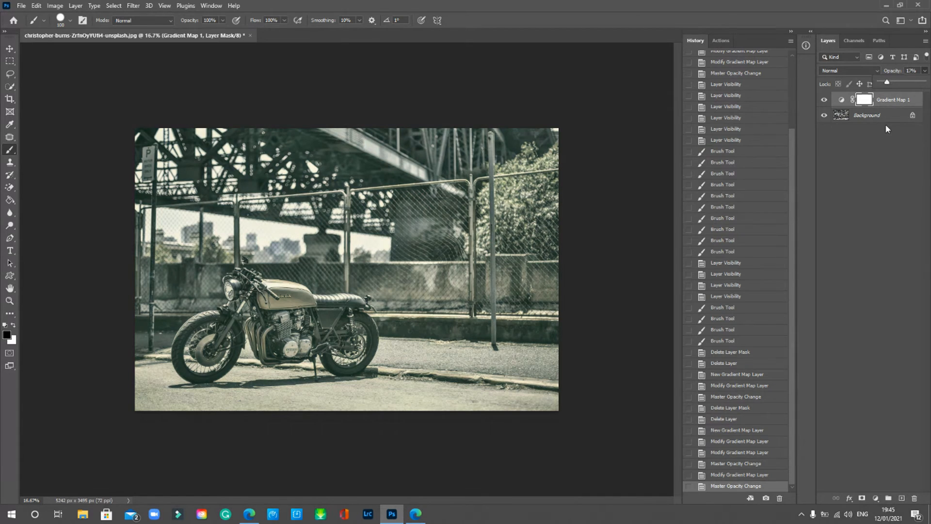
left_click(882, 162)
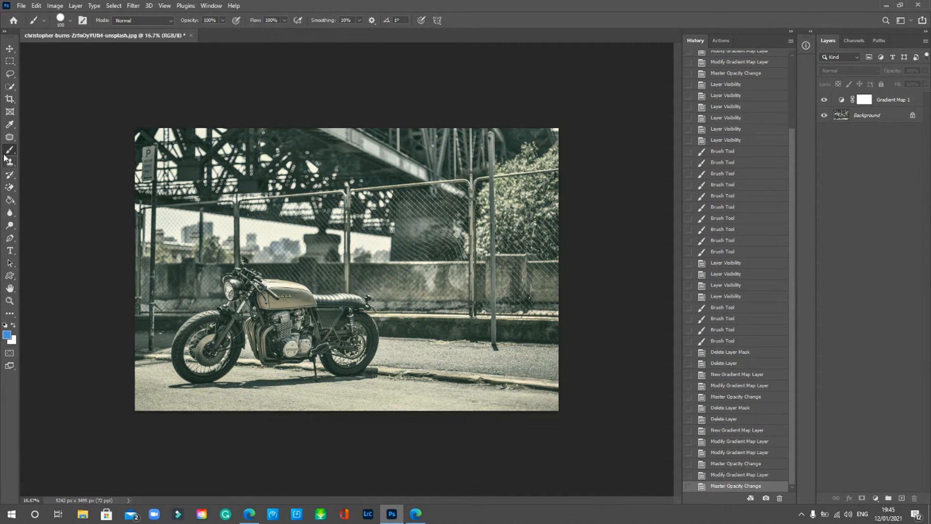
Target the Gradient Map 1 mask and set a soft-edged brush with 55% opacity and 48% flow
left_click(863, 103)
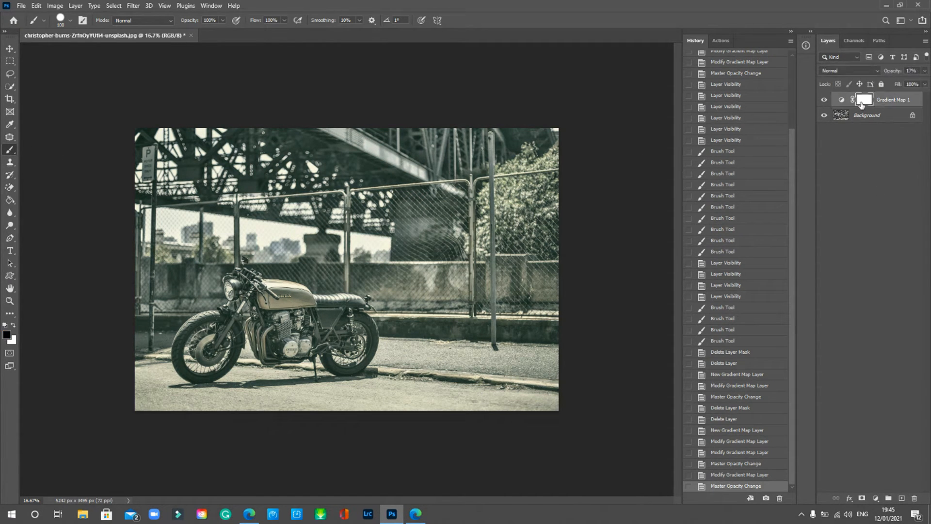
left_click(221, 20)
left_click_drag(224, 32, 211, 30)
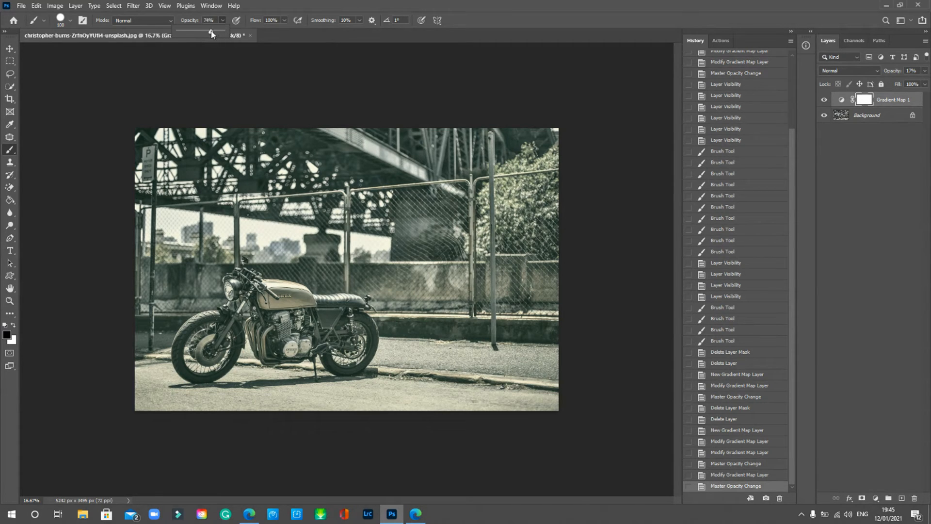
left_click(284, 20)
left_click_drag(285, 31, 261, 32)
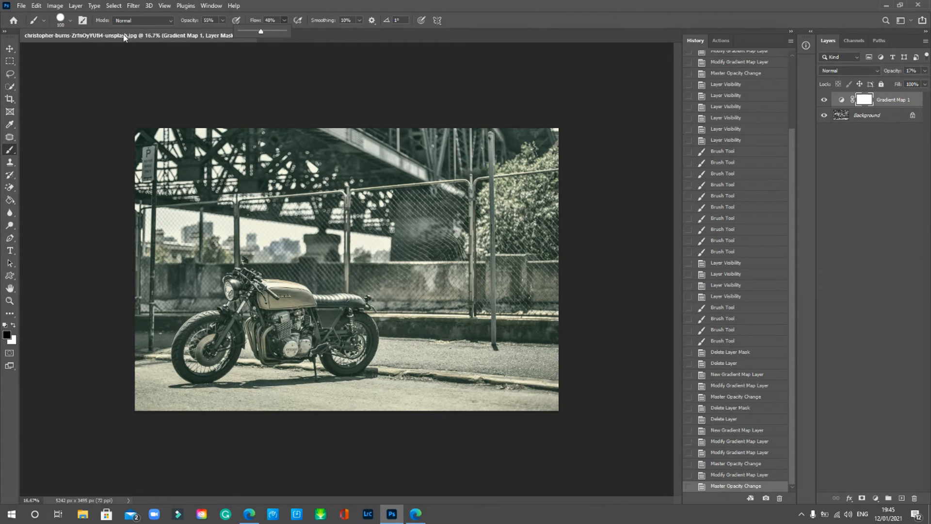
left_click(70, 22)
left_click_drag(91, 72, 53, 70)
left_click(477, 15)
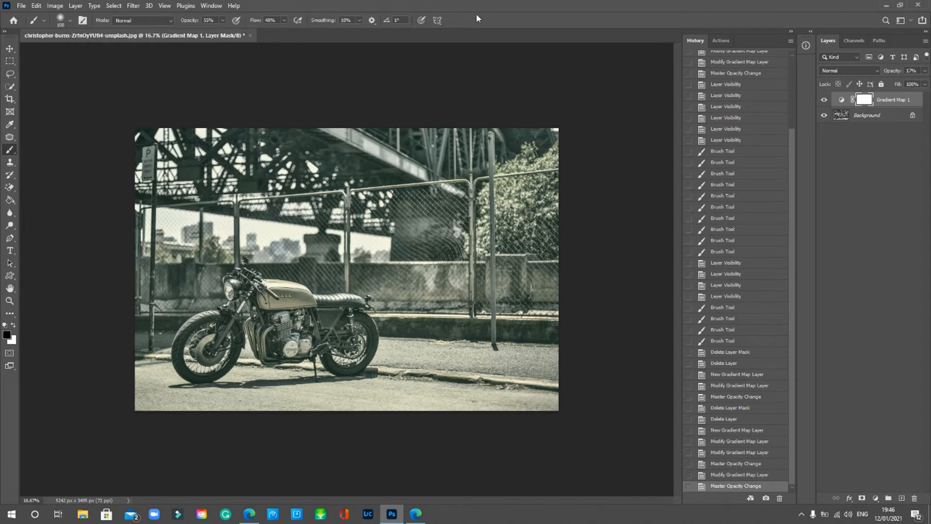
Enlarge the brush to 300 px and paint black on the mask over the motorcycle's fuel tank and rear frame
key("bracketright")
key("bracketright")
key("bracketright")
key("bracketright")
key("bracketright")
key("bracketright")
left_click(277, 297)
left_click(281, 294)
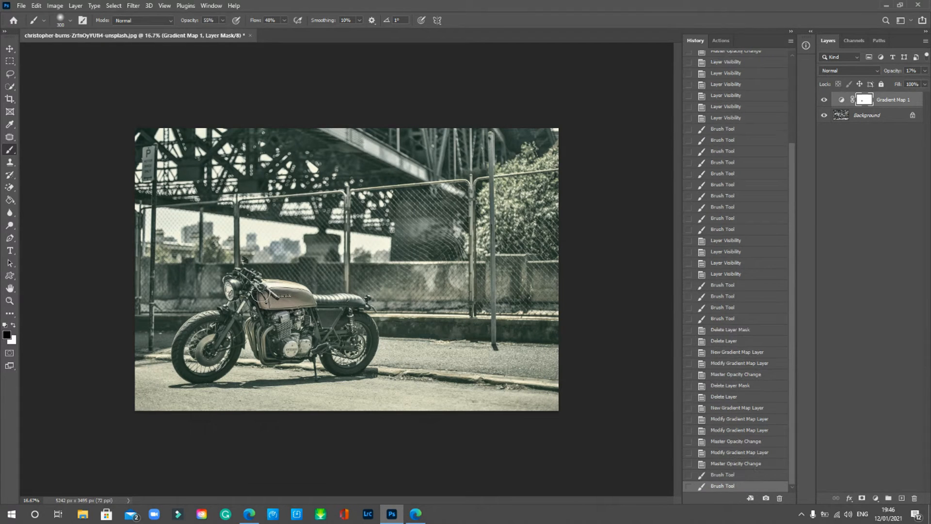
left_click(286, 296)
left_click(331, 307)
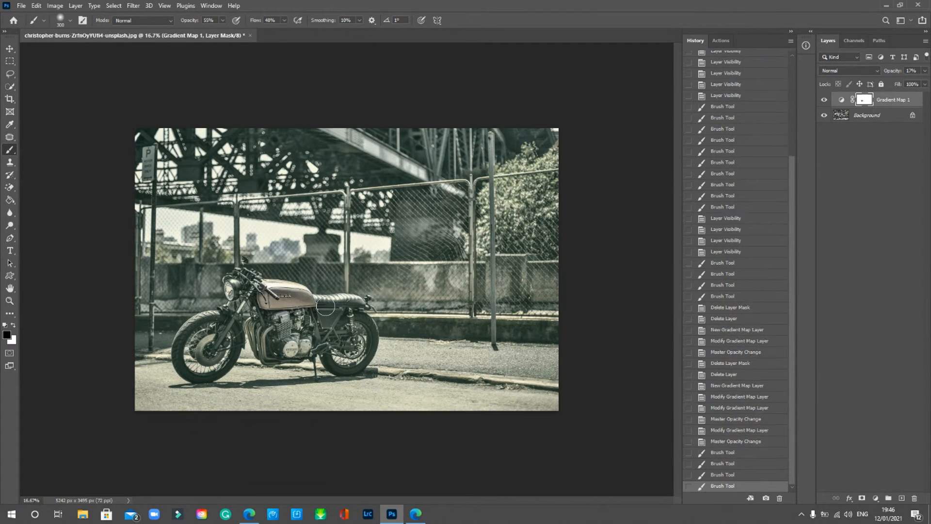
left_click(337, 332)
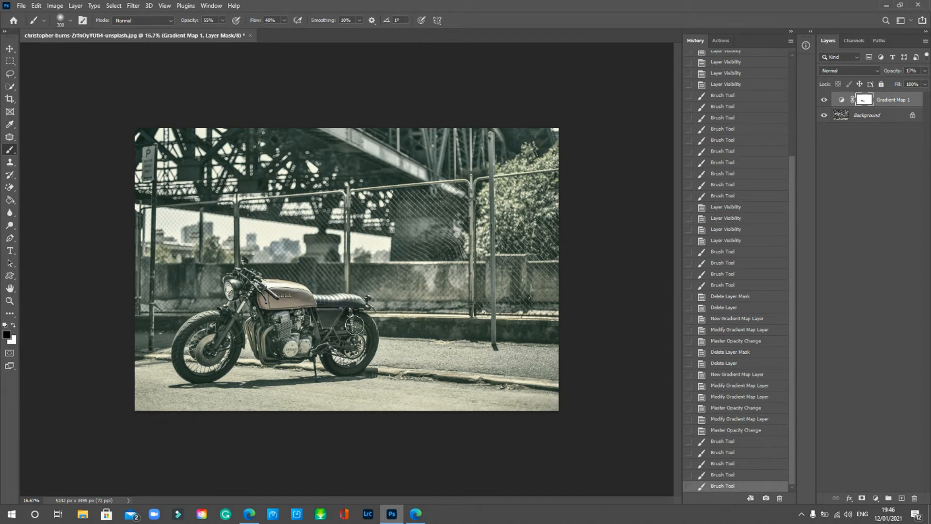
Mask the gradient off the motorcycle's engine and front wheel with black brush strokes
left_click(322, 337)
left_click(279, 342)
left_click(284, 348)
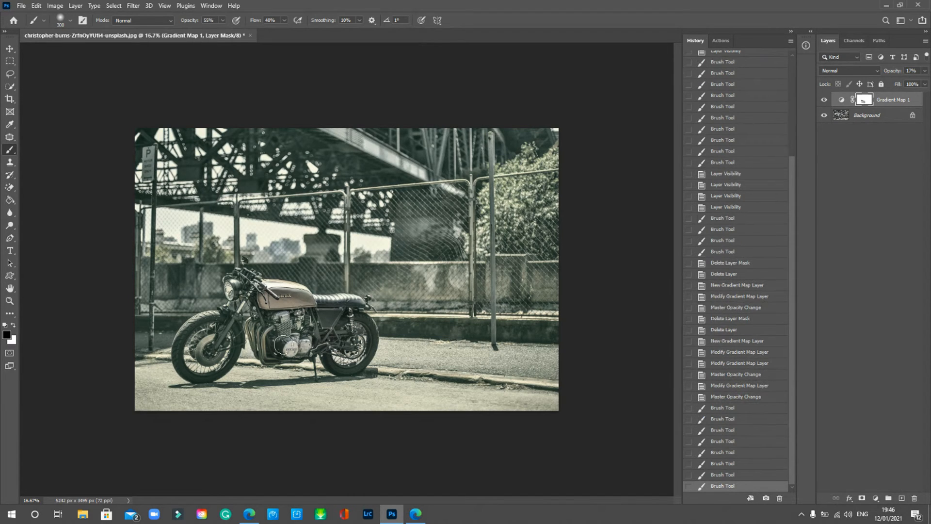
left_click(272, 352)
left_click(251, 326)
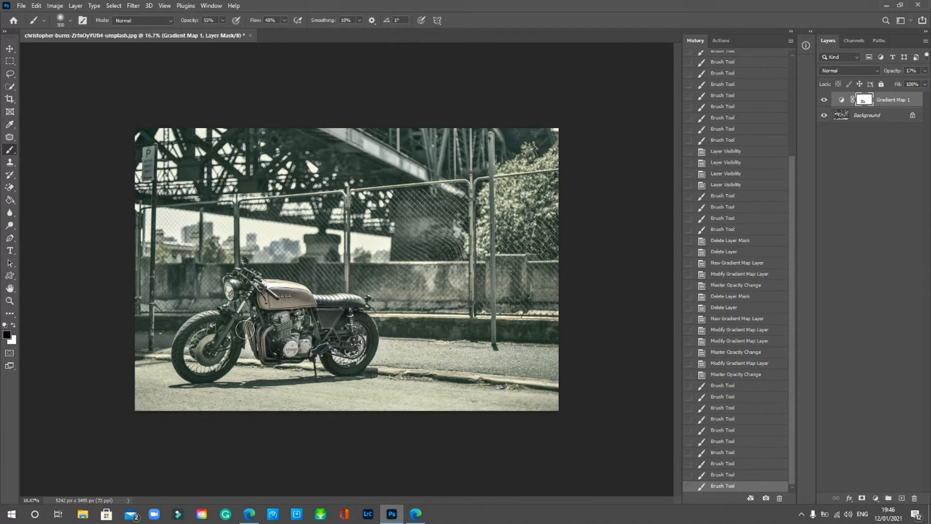
left_click(217, 323)
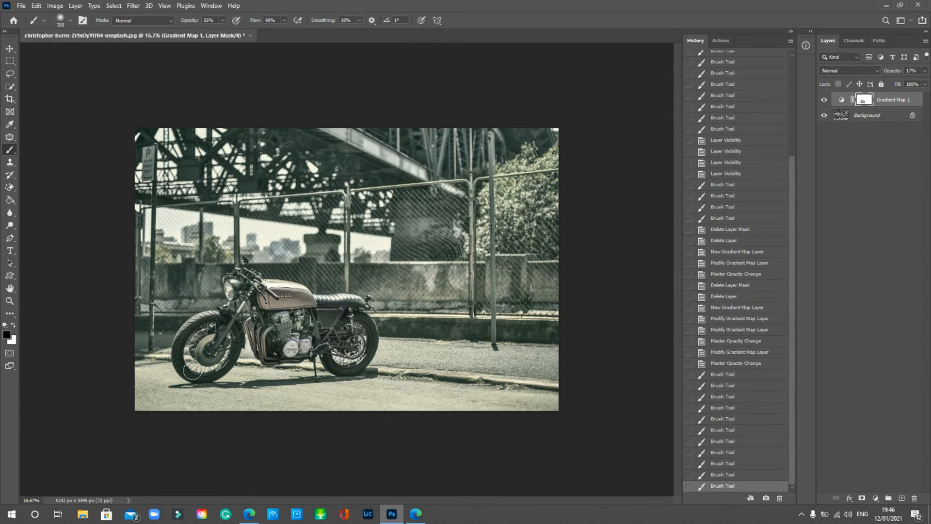
left_click(219, 353)
left_click(230, 328)
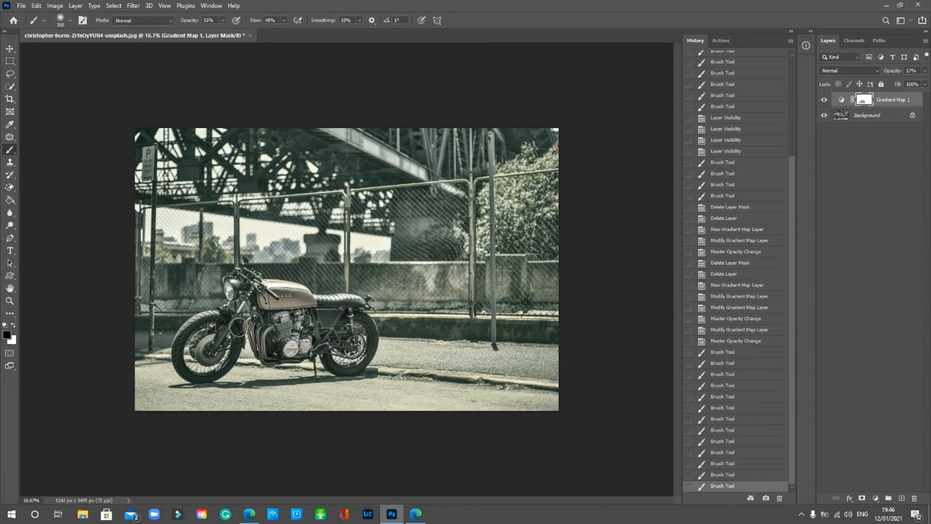
Paint black on the mask at 33.3% zoom over the remaining wheel, engine and lower frame areas of the motorcycle
key("ctrl+plus")
key("ctrl+plus")
left_click_drag(226, 373, 306, 332)
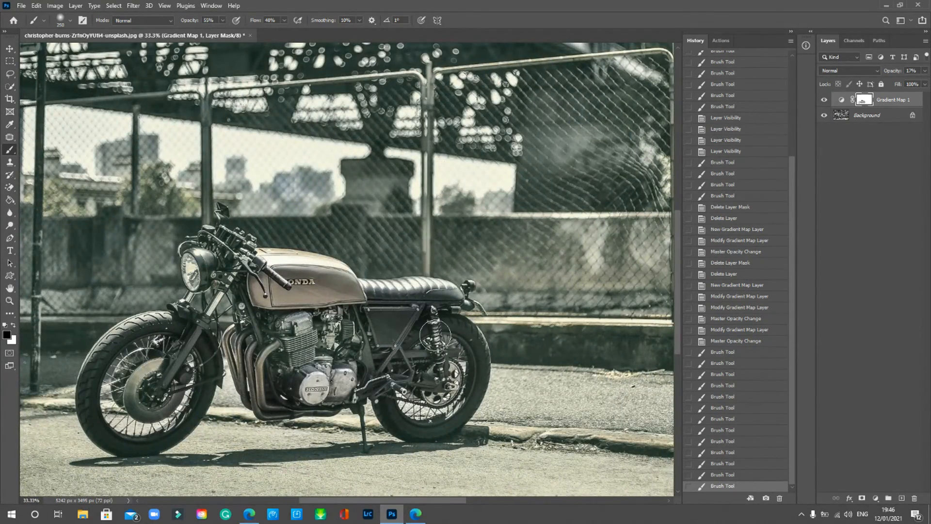
mouse_move(466, 355)
left_mouse_down()
mouse_move(458, 336)
mouse_move(476, 369)
mouse_move(471, 388)
mouse_move(413, 423)
mouse_move(449, 412)
mouse_move(408, 425)
mouse_move(243, 340)
mouse_move(319, 320)
left_mouse_up()
left_click_drag(236, 296, 258, 323)
Mask the headlight and handlebar area with a smaller brush, reduced to 150 px for the handlebar
key("bracketleft")
mouse_move(219, 276)
left_mouse_down()
mouse_move(210, 260)
mouse_move(207, 283)
mouse_move(220, 266)
mouse_move(209, 235)
left_mouse_up()
key("bracketleft")
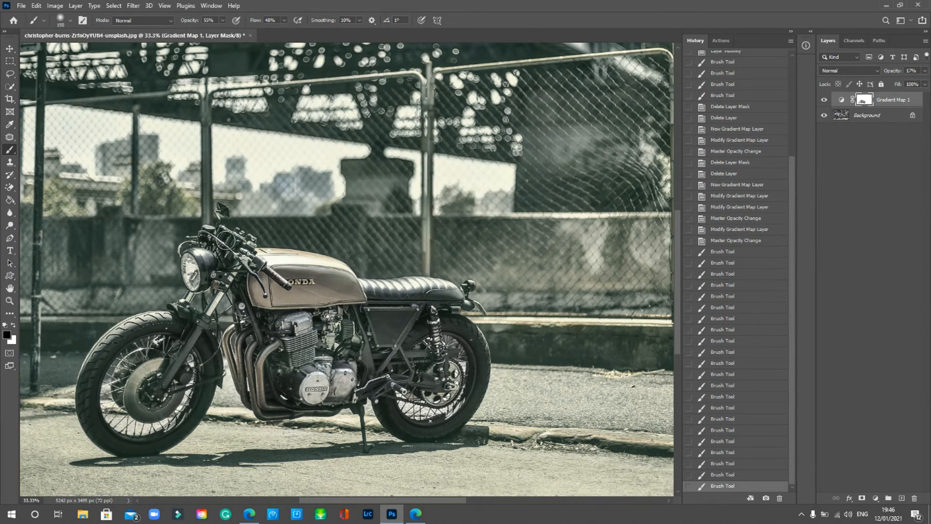
left_click_drag(249, 242, 270, 279)
Shrink the brush to about 40 px and mask the fine details around the handlebar mirror
key("bracketleft")
key("bracketleft")
key("bracketleft")
key("bracketleft")
key("bracketleft")
key("bracketleft")
key("bracketleft")
left_click_drag(217, 226, 216, 224)
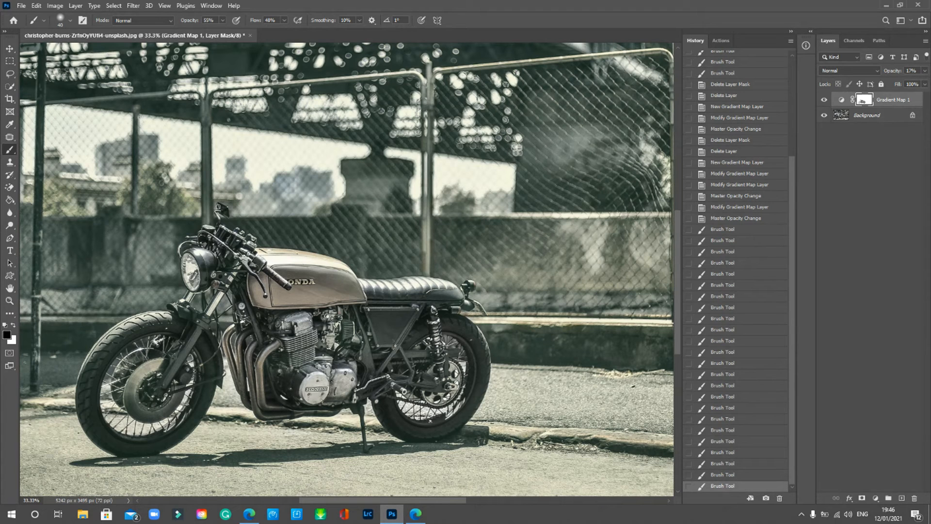
left_click(217, 226)
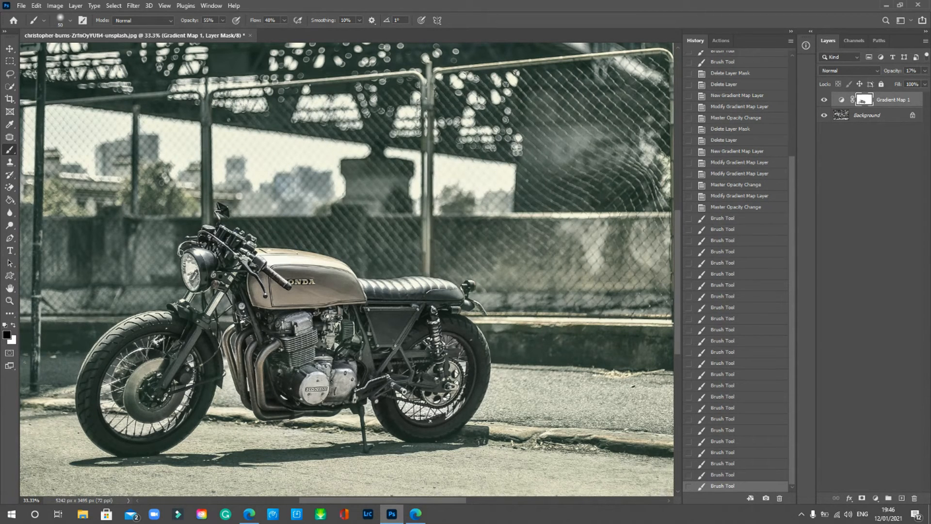
Mask the headlight, front fork and front wheel with black strokes, enlarging the brush to 125 px for the wheel
left_click(186, 261)
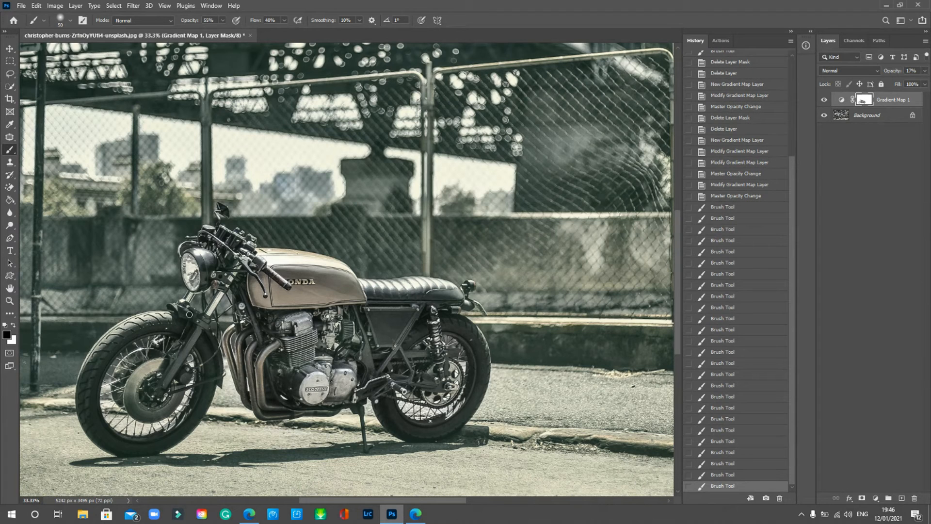
left_click(189, 314)
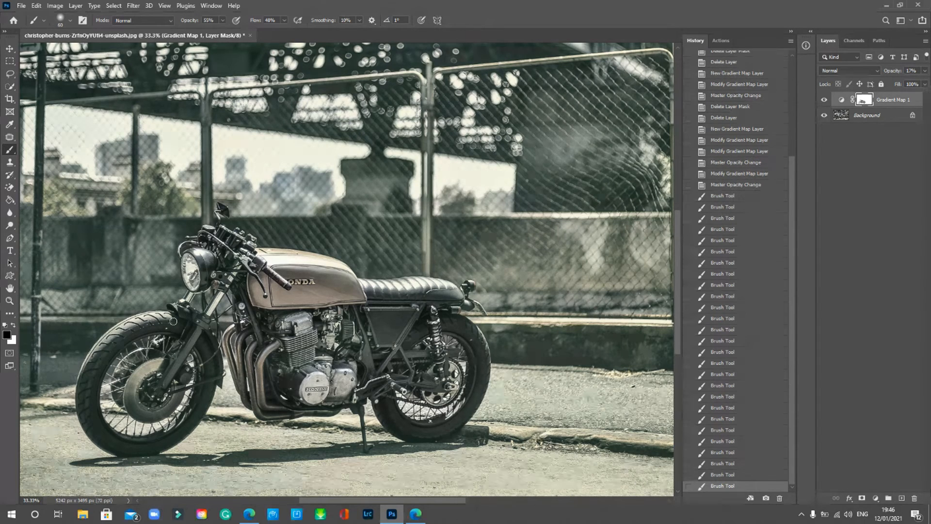
key("bracketright")
key("bracketright")
key("bracketright")
key("bracketright")
key("bracketright")
key("bracketright")
left_click(175, 316)
mouse_move(95, 368)
left_mouse_down()
mouse_move(175, 334)
mouse_move(166, 325)
mouse_move(118, 355)
mouse_move(178, 322)
left_mouse_up()
mouse_move(184, 318)
left_mouse_down()
mouse_move(119, 347)
mouse_move(135, 376)
mouse_move(125, 334)
mouse_move(86, 380)
mouse_move(94, 408)
mouse_move(97, 371)
mouse_move(103, 439)
mouse_move(93, 409)
mouse_move(153, 441)
mouse_move(118, 444)
left_mouse_up()
mouse_move(118, 443)
left_mouse_down()
mouse_move(146, 442)
mouse_move(214, 362)
mouse_move(195, 419)
mouse_move(205, 353)
mouse_move(159, 347)
mouse_move(137, 403)
mouse_move(150, 391)
left_mouse_up()
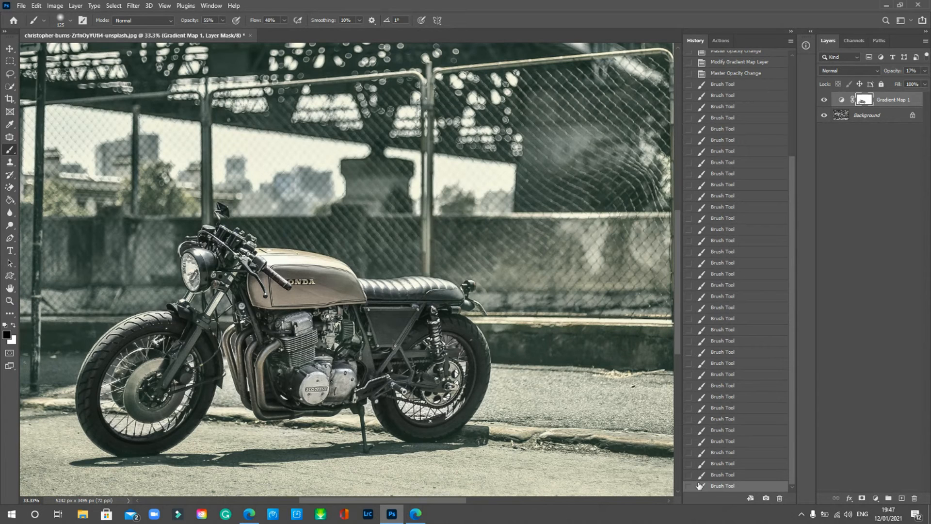
Step the document history back by the last seven brush strokes on the mask
left_click(730, 465)
left_click(733, 430)
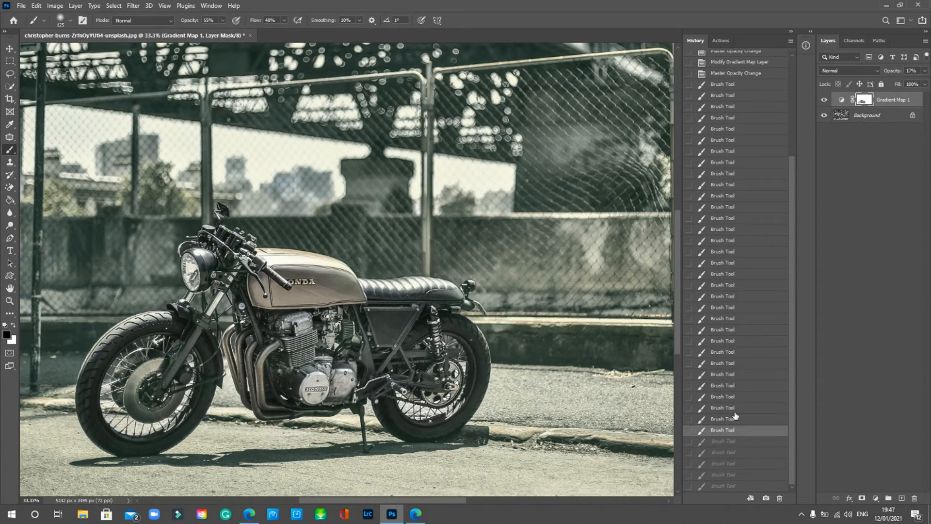
left_click(735, 409)
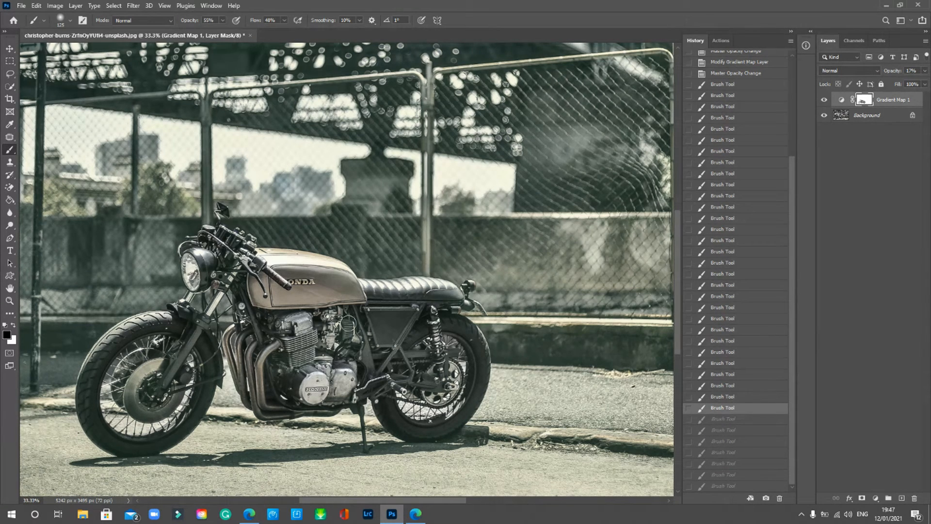
Add a Levels adjustment layer above the Gradient Map with black input 12 and slightly brightened midtones
key("ctrl+minus")
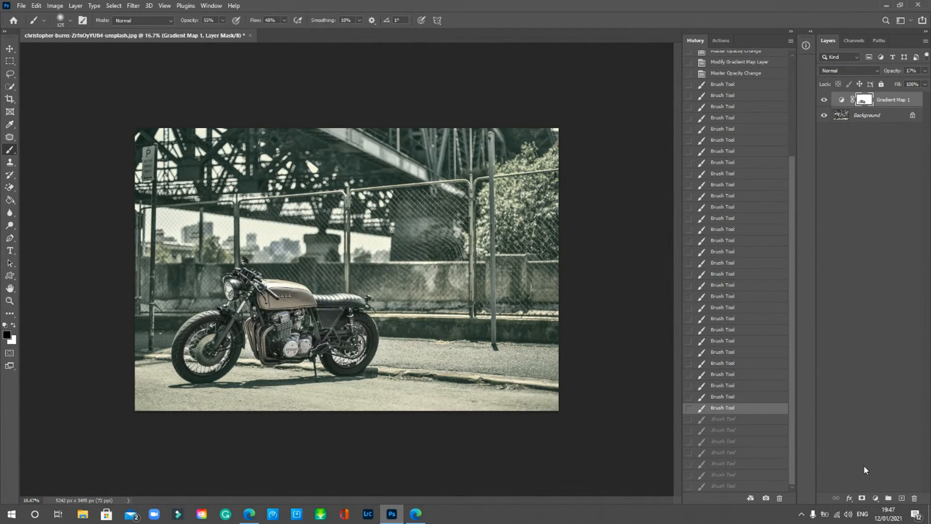
left_click(876, 498)
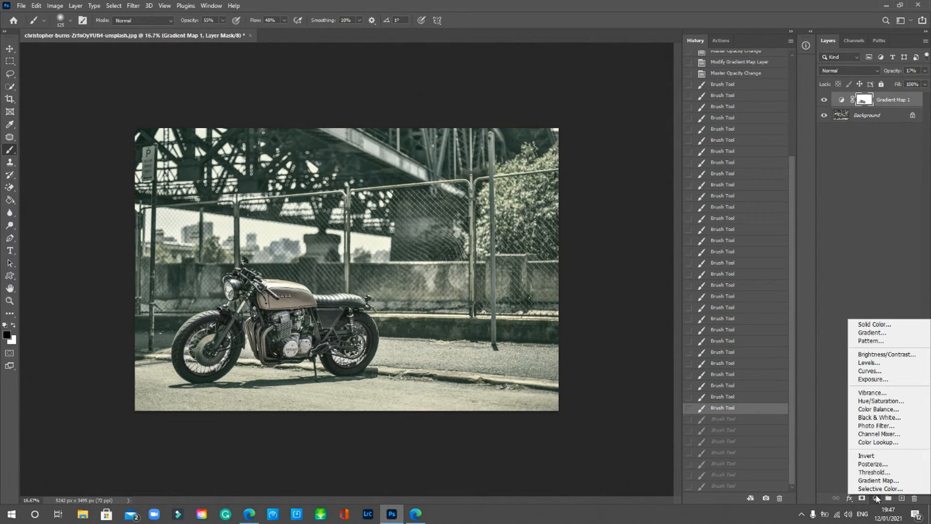
left_click(868, 362)
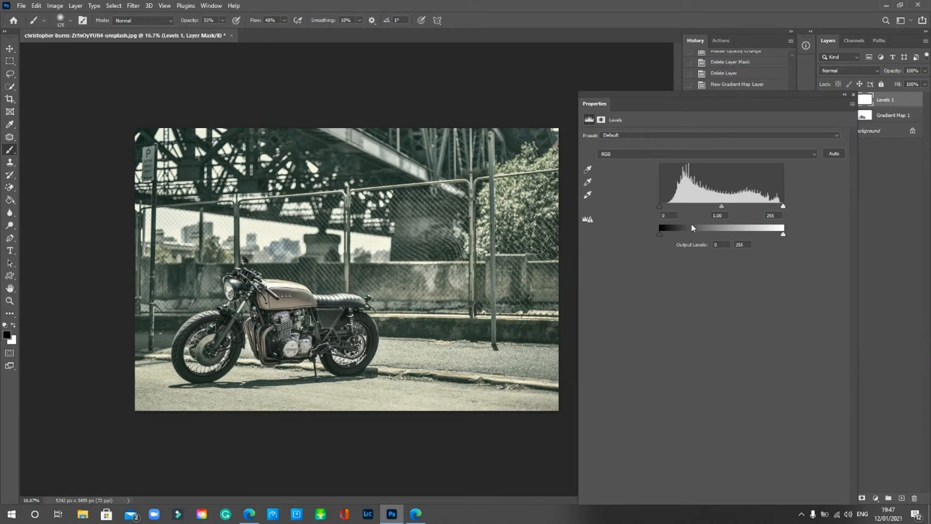
left_click_drag(660, 207, 669, 207)
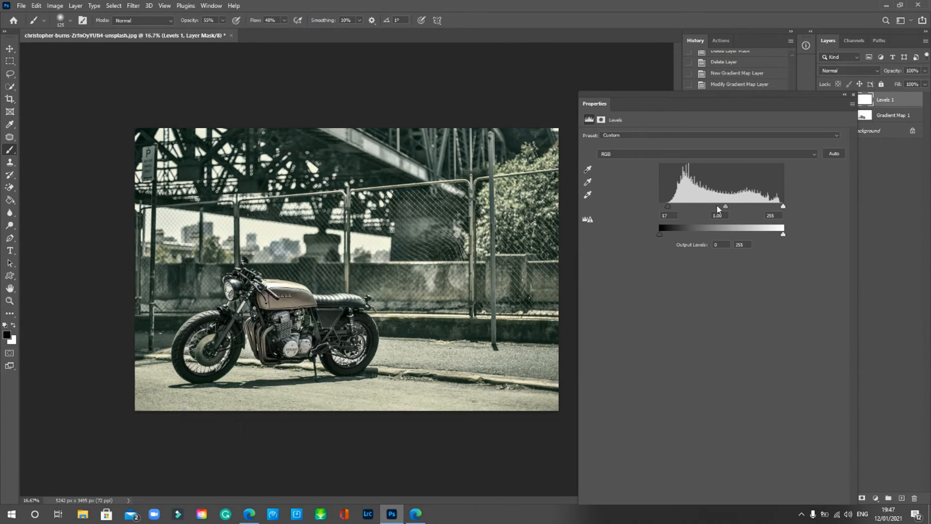
left_click_drag(669, 209, 664, 207)
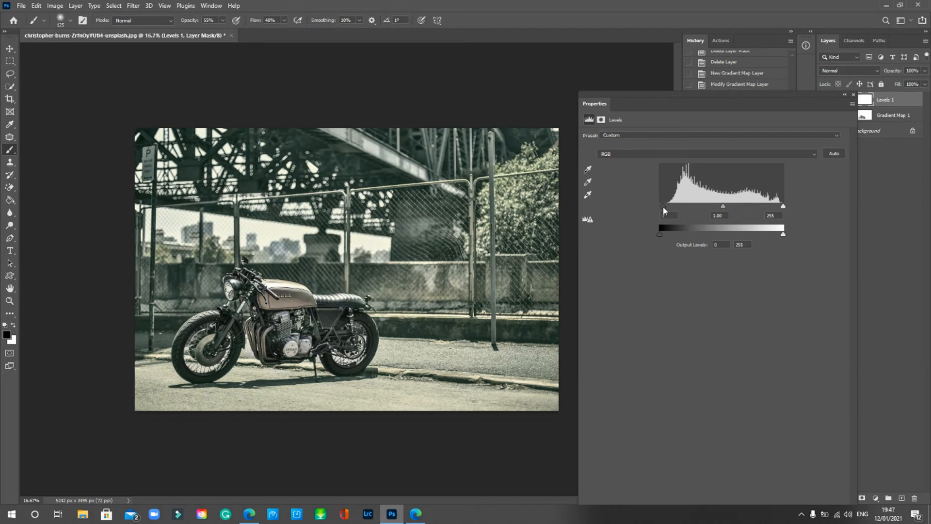
left_click_drag(721, 207, 715, 208)
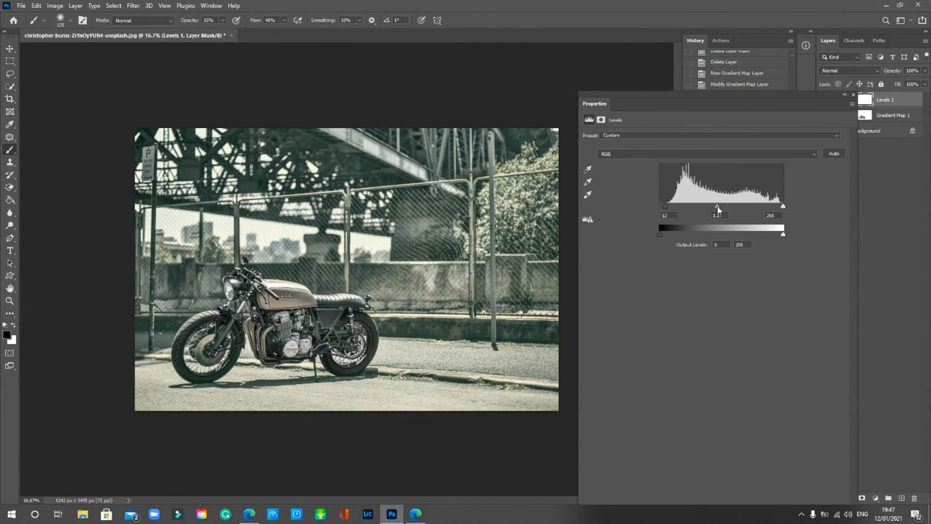
left_click(853, 95)
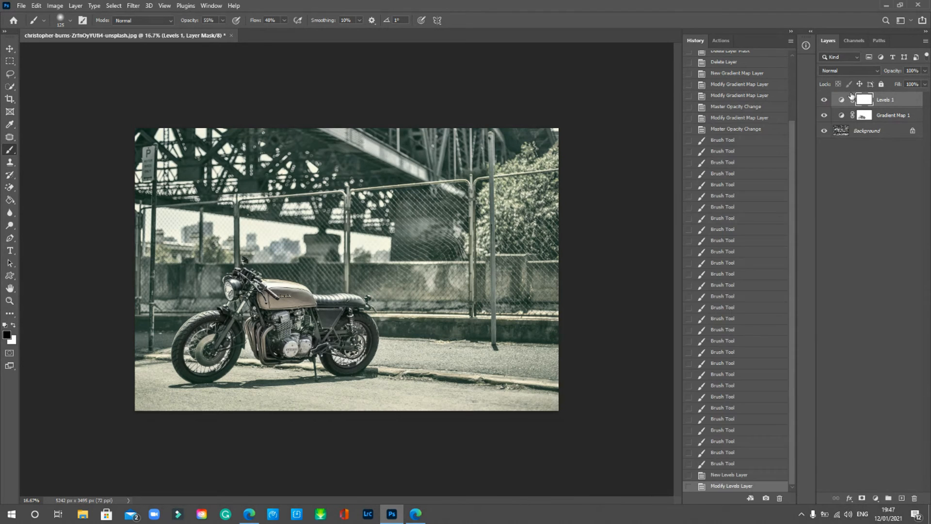
Toggle the visibility of the Levels and Gradient Map layers to compare the photo with and without each one
left_click(824, 100)
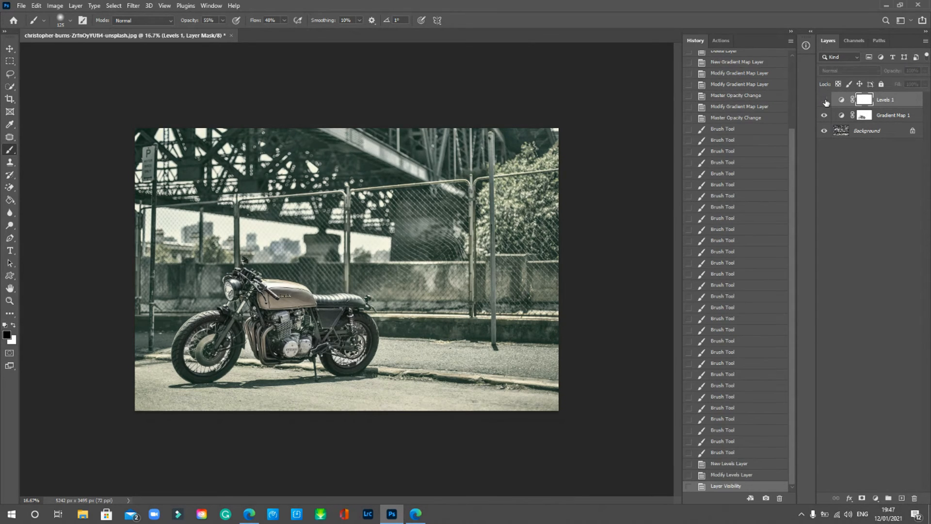
left_click(824, 99)
left_click(825, 99)
left_click(824, 100)
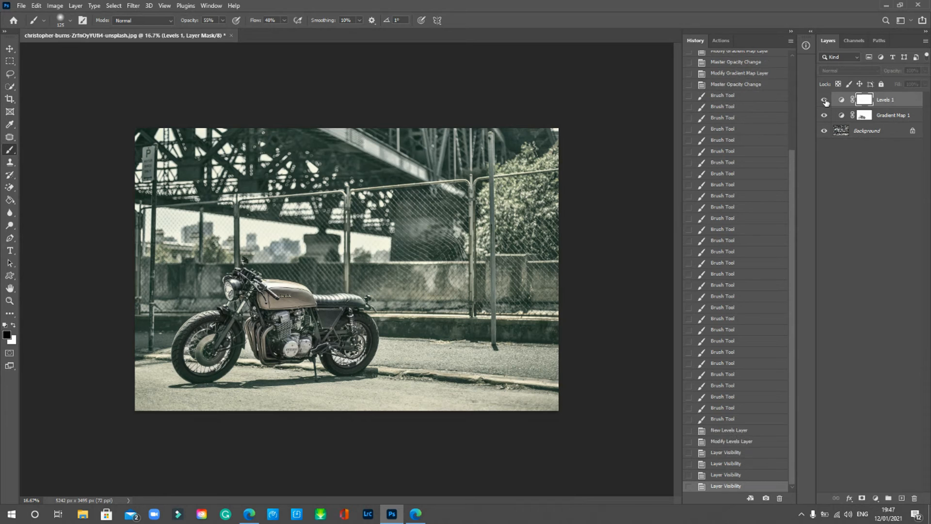
left_click(824, 100)
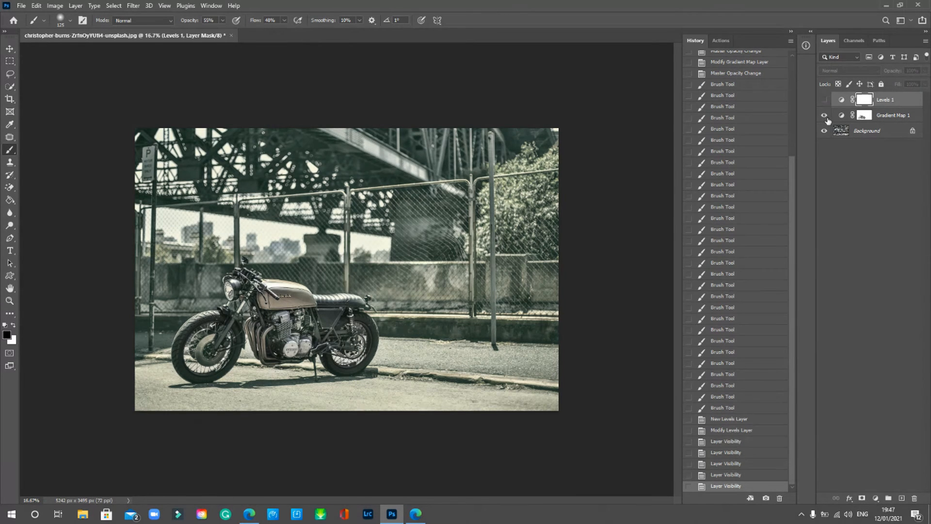
left_click(826, 118)
left_click(826, 117)
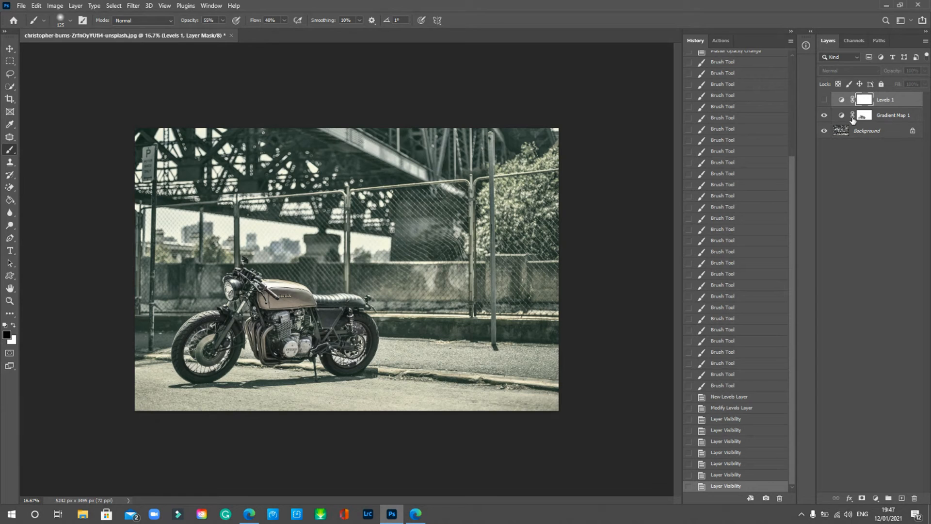
Delete the Levels and Gradient Map adjustment layers together with their masks, keeping only the Background
key("Delete")
key("Delete")
key("Delete")
key("Delete")
key("Delete")
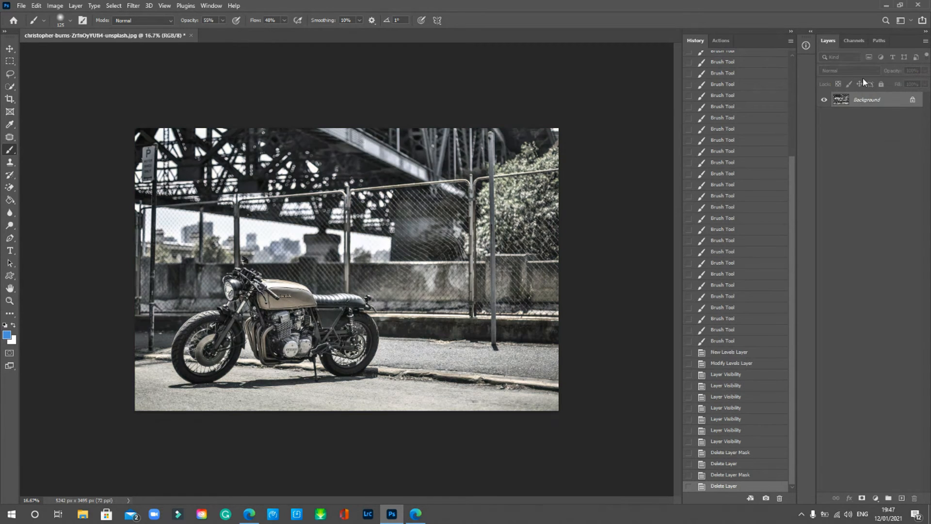
Add a new Gradient Map adjustment layer using the dark navy to steel-blue preset from the Blues group
left_click(876, 497)
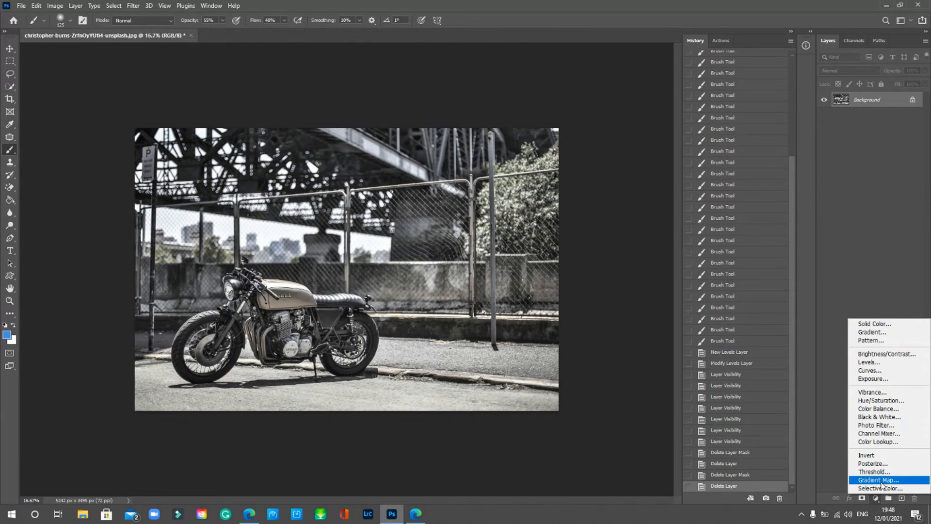
left_click(879, 481)
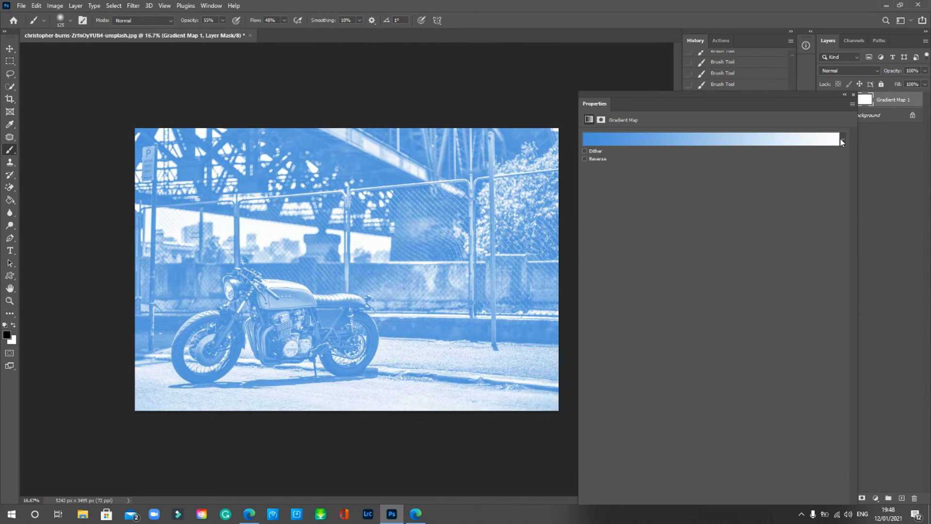
left_click(842, 140)
scroll(640, 223, "down", 4)
scroll(650, 224, "down", 5)
scroll(641, 227, "down", 1)
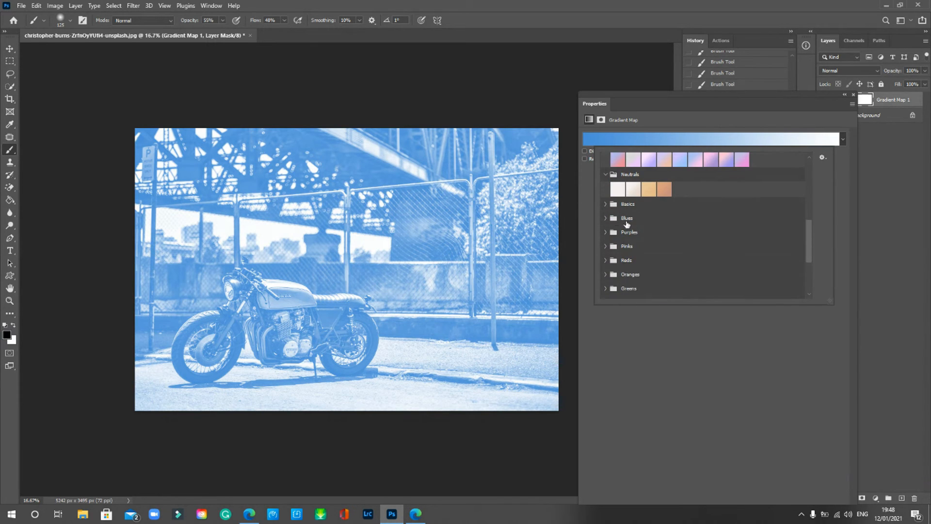
left_click(607, 218)
scroll(701, 240, "down", 1)
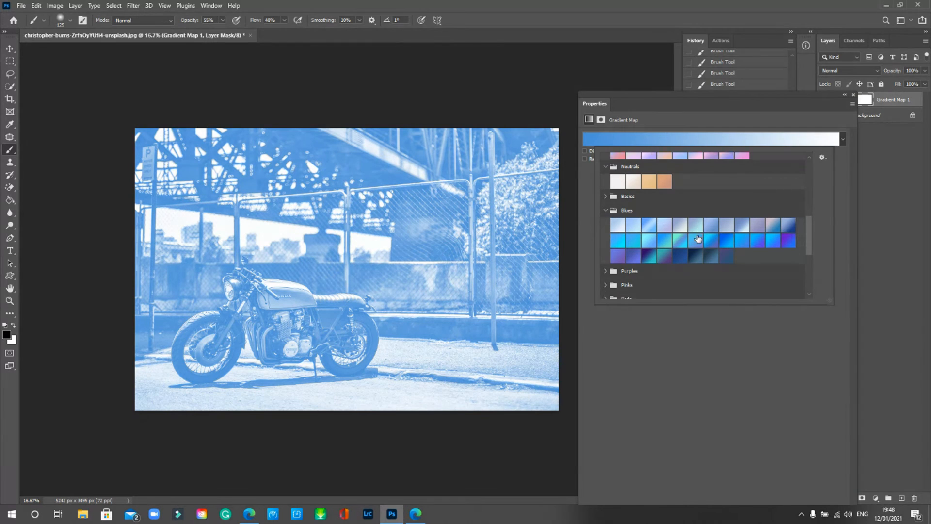
left_click(695, 247)
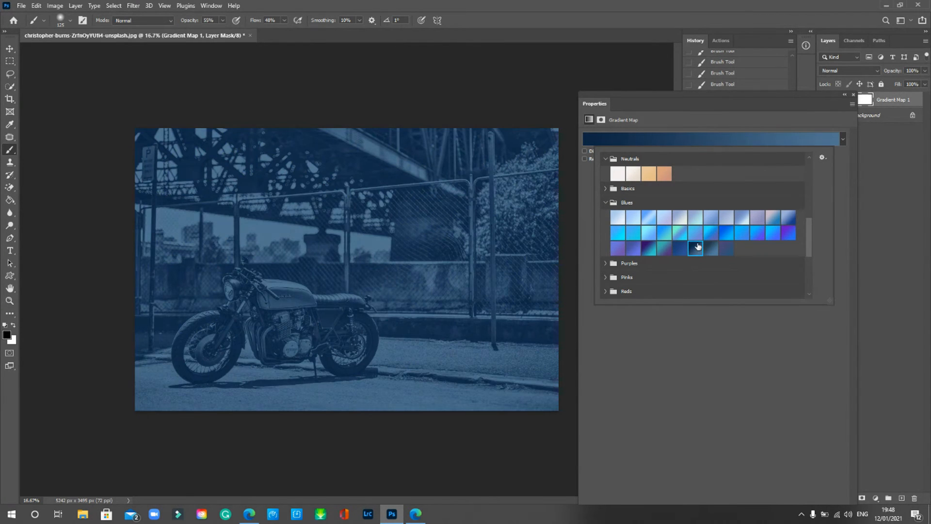
Try the royal-blue and purple-to-blue presets, return to the navy to steel-blue one and dismiss the mail notification
left_click(682, 249)
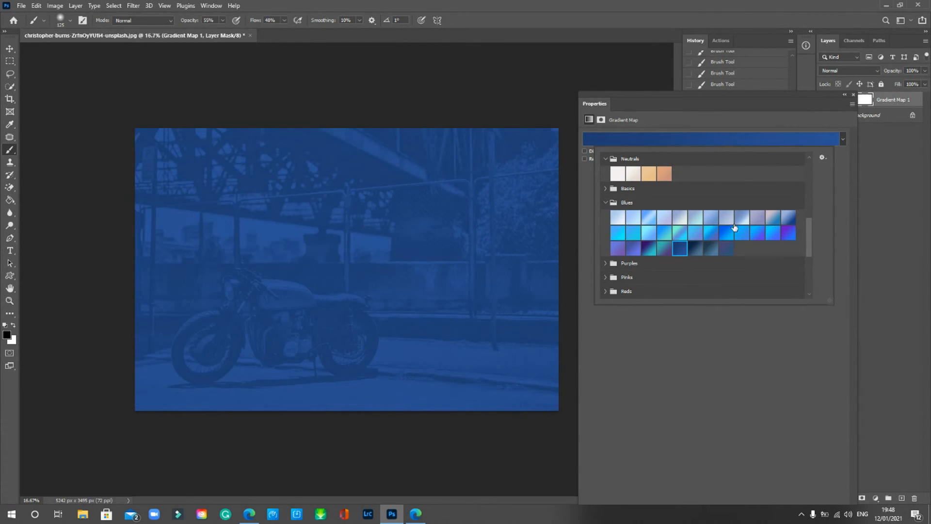
left_click(786, 235)
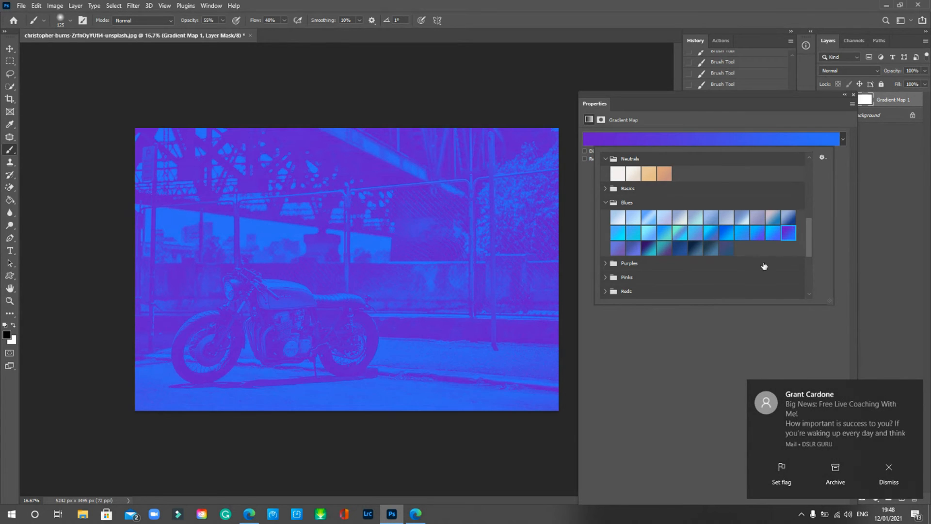
left_click(702, 248)
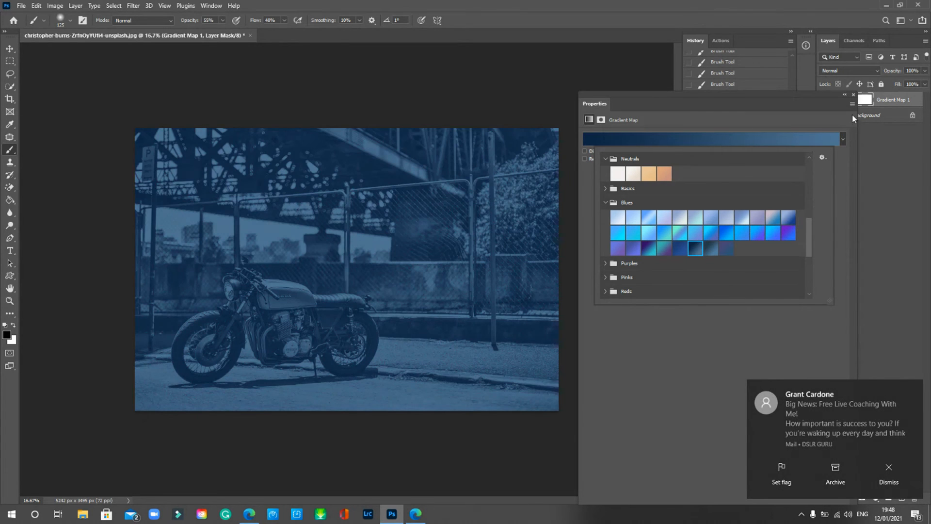
left_click(854, 95)
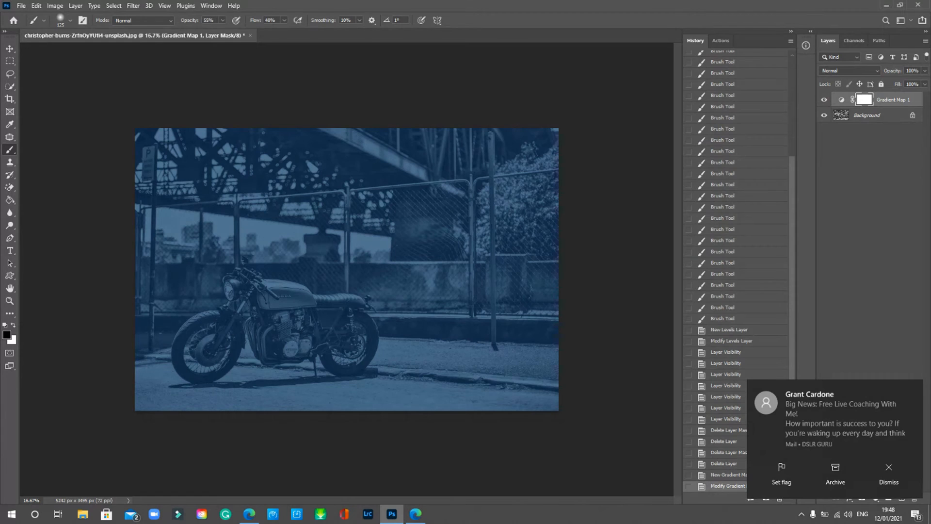
left_click(888, 471)
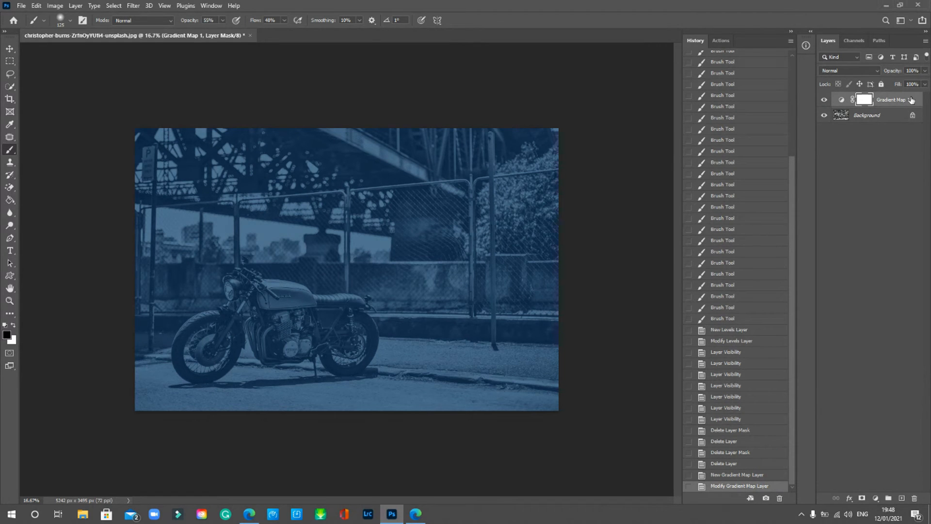
double_click(864, 100)
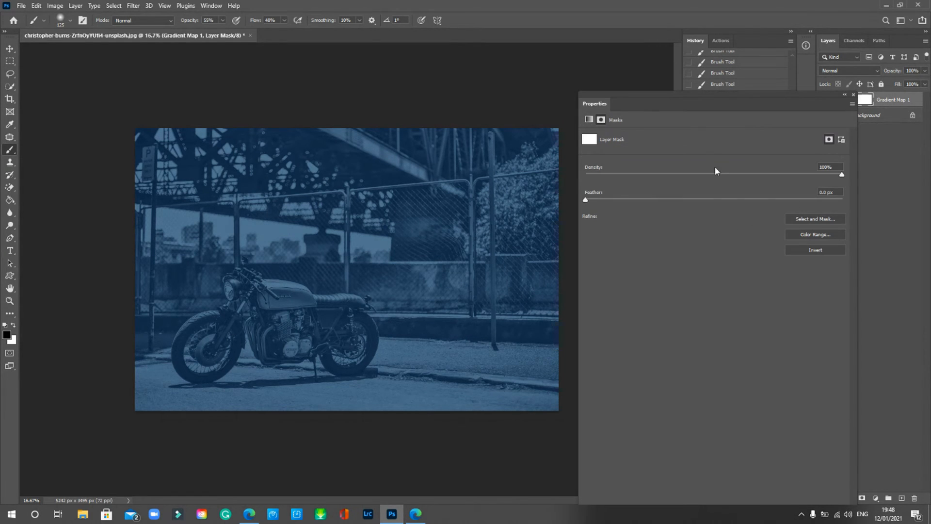
left_click(897, 152)
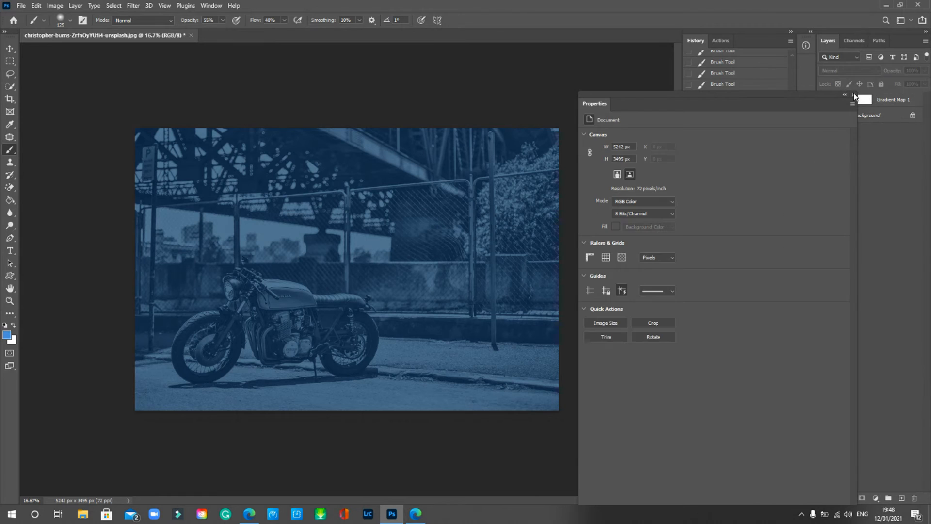
left_click(853, 96)
left_click(864, 102)
double_click(842, 101)
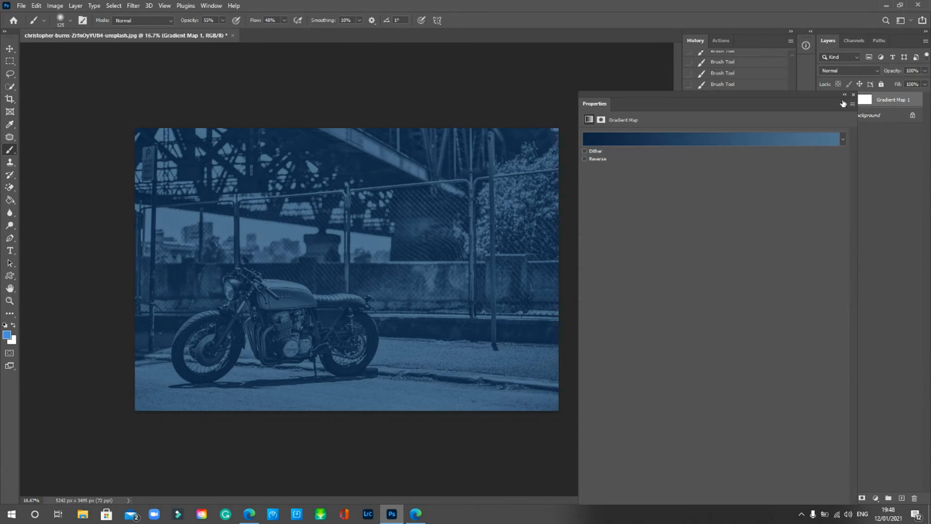
left_click(890, 152)
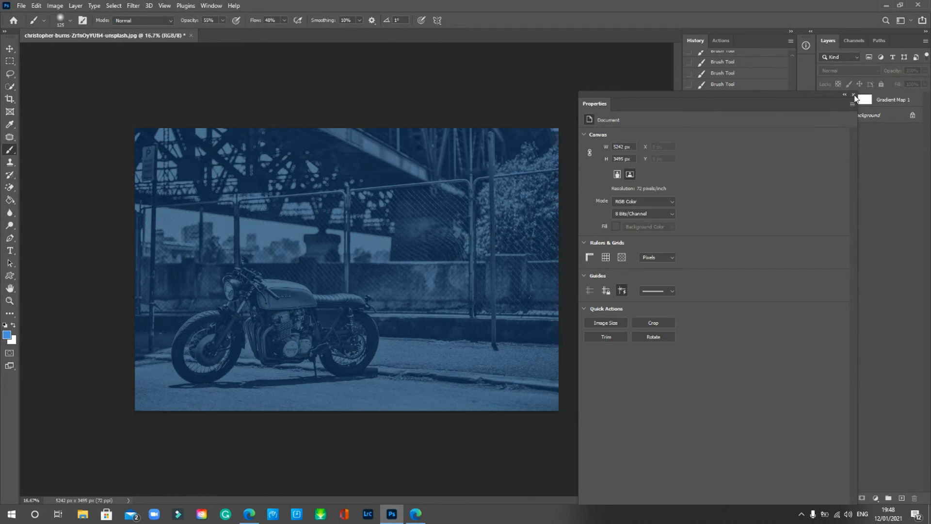
left_click(854, 95)
Set the Gradient Map layer's opacity to 37% and compare the photo with the layer hidden and shown
left_click(865, 101)
left_click(927, 72)
left_click_drag(923, 83, 898, 84)
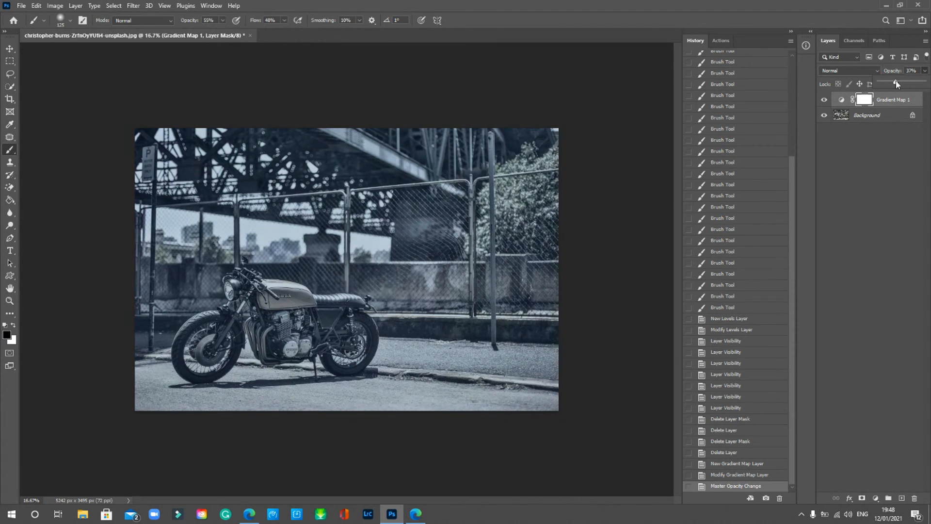
left_click(878, 175)
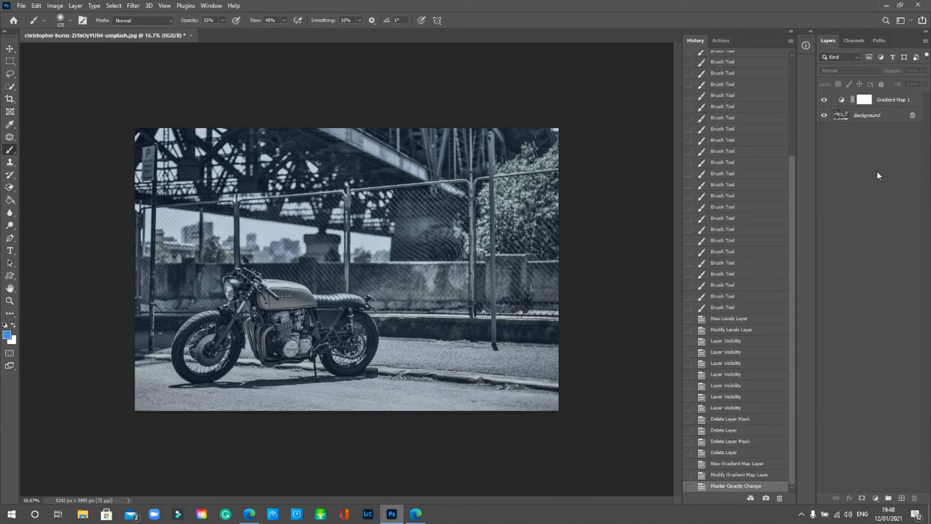
left_click(824, 100)
left_click(825, 100)
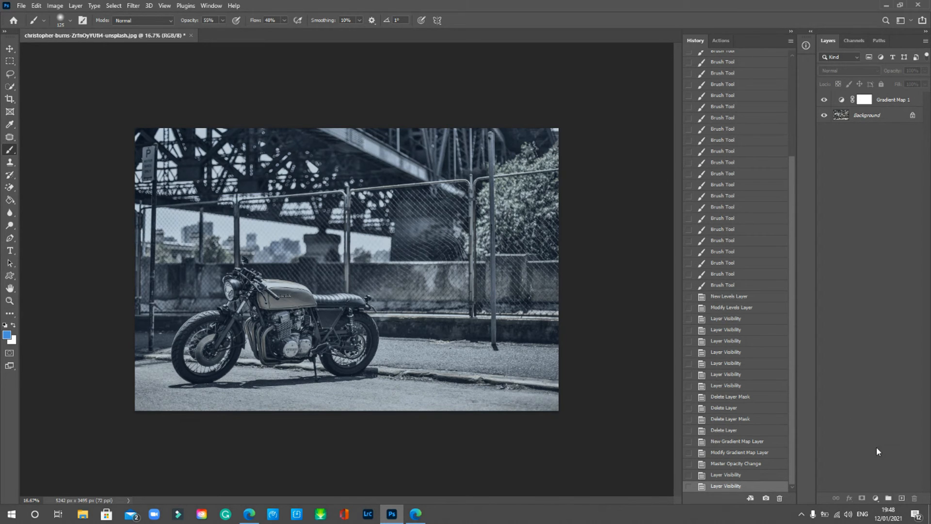
Add a second Gradient Map adjustment layer and browse the presets available for its gradient
left_click(876, 498)
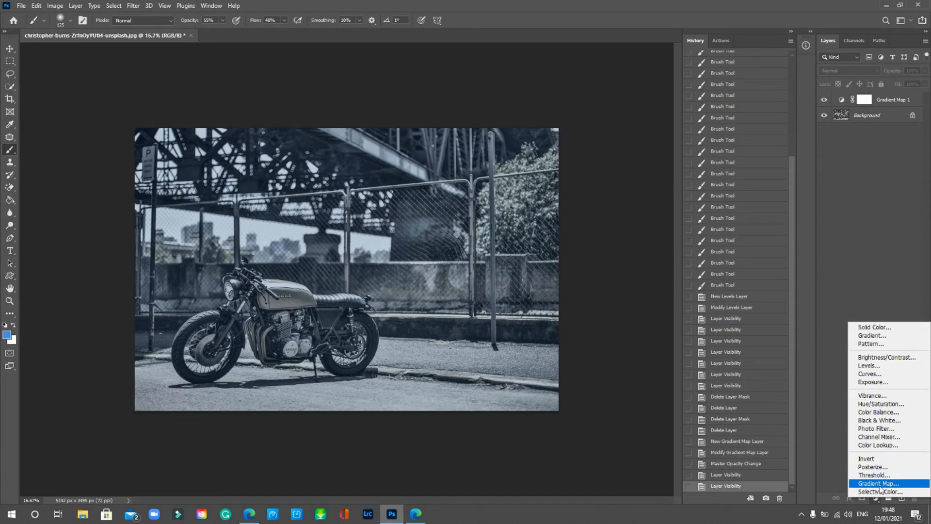
left_click(879, 484)
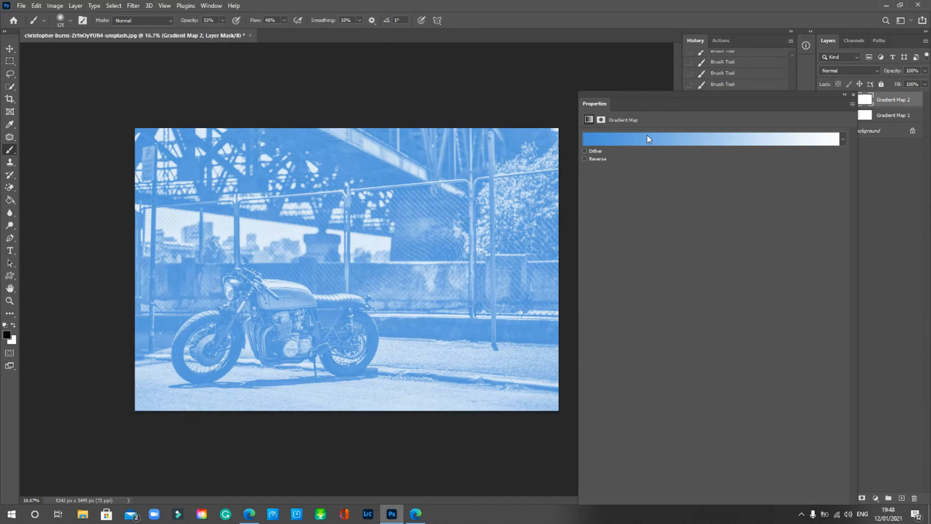
left_click(843, 141)
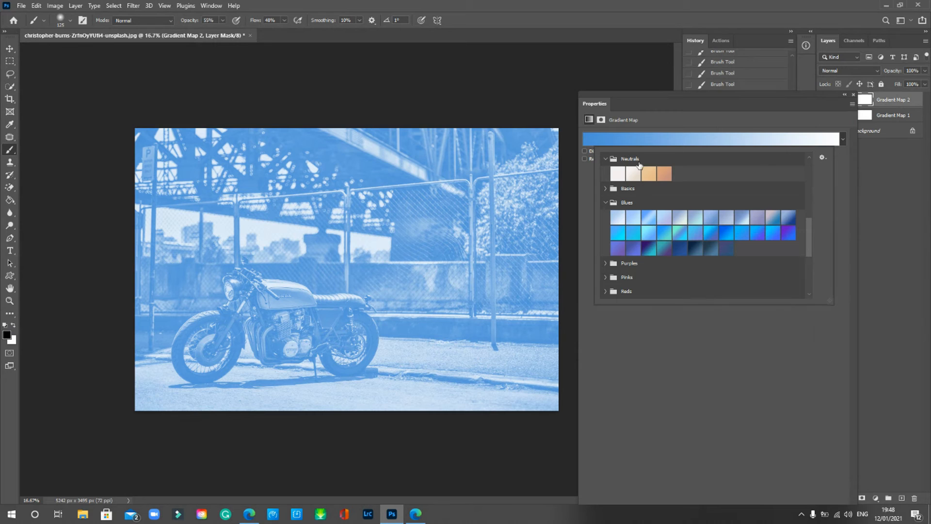
scroll(657, 228, "down", 4)
scroll(668, 258, "up", 3)
scroll(667, 258, "up", 2)
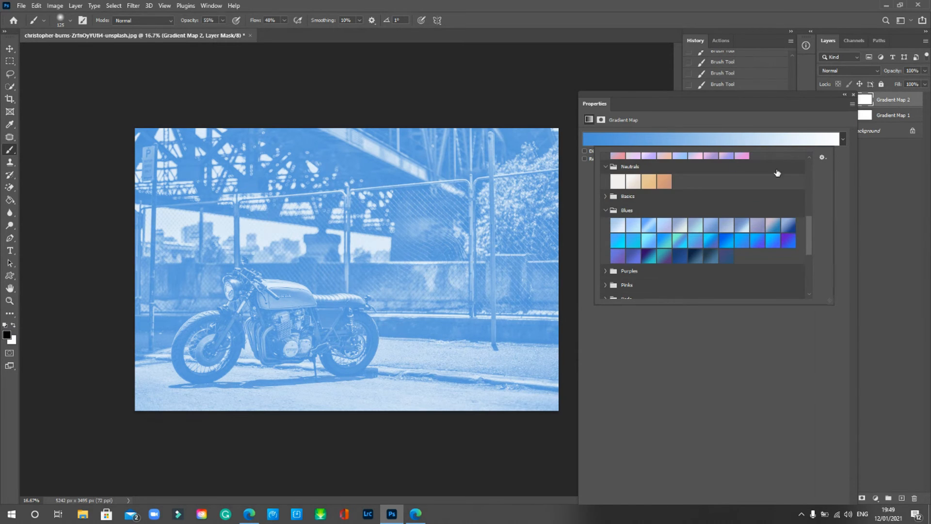
Switch the gradient presets to Large Thumbnail view and look through the Blues group
left_click(822, 158)
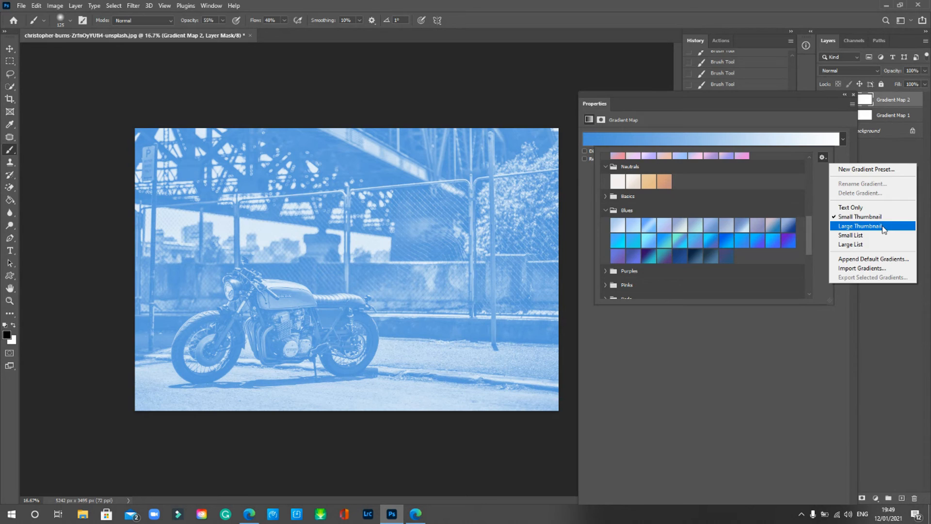
left_click(883, 227)
left_click(823, 157)
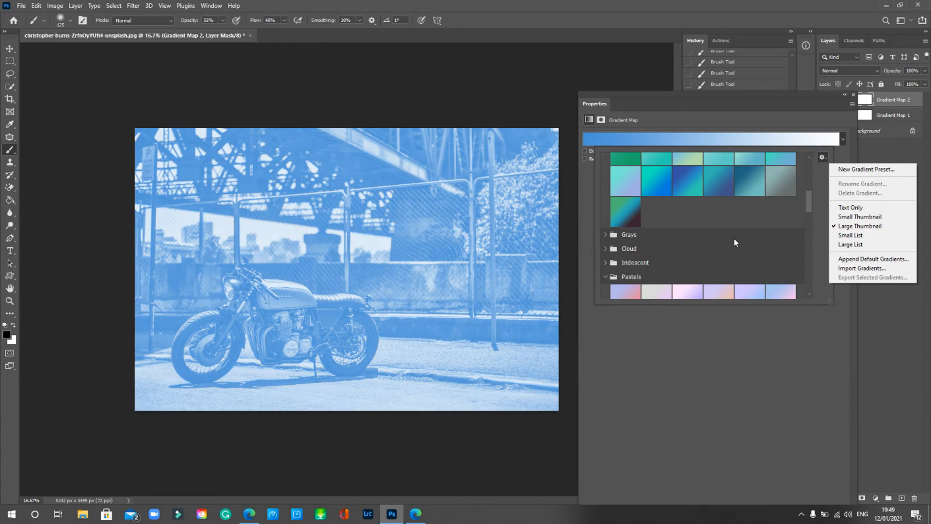
left_click(829, 350)
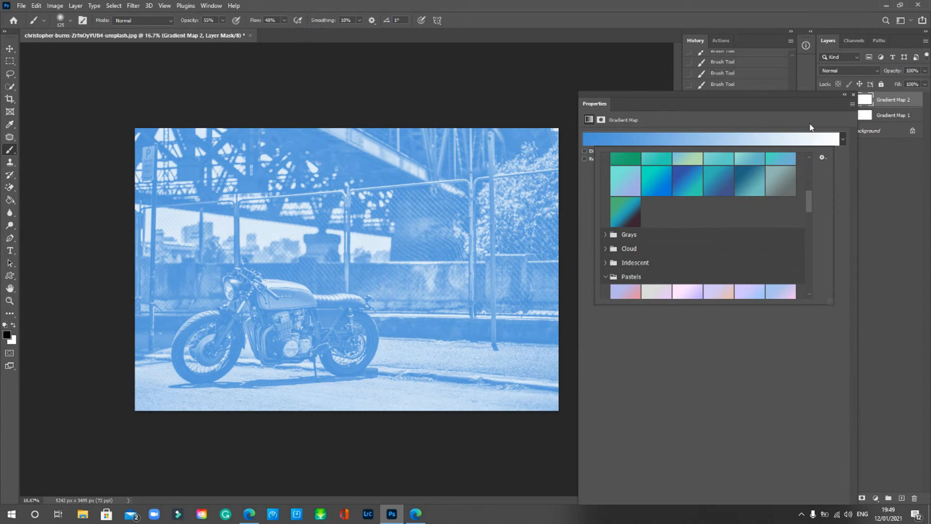
scroll(718, 259, "down", 6)
scroll(724, 260, "down", 4)
scroll(728, 256, "down", 2)
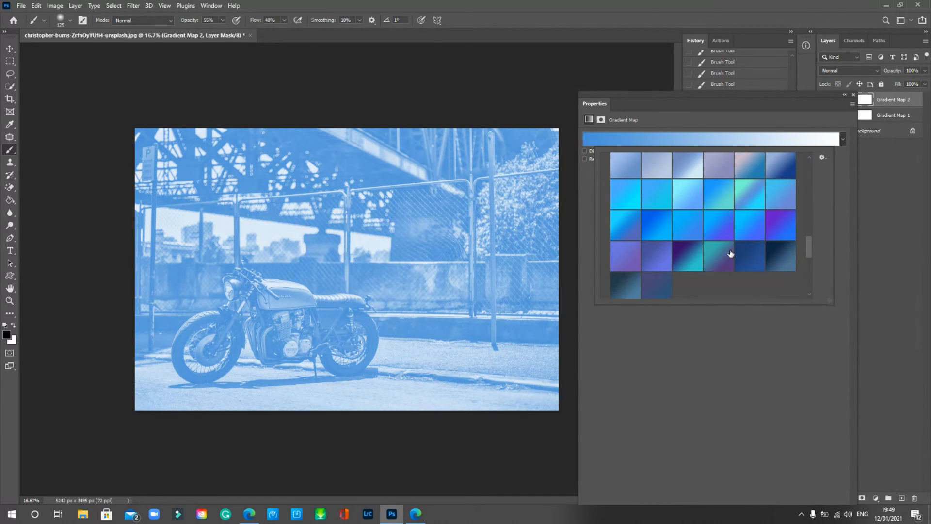
Try the dark navy, black and charcoal presets from the Grays group on the new Gradient Map layer
left_click(823, 157)
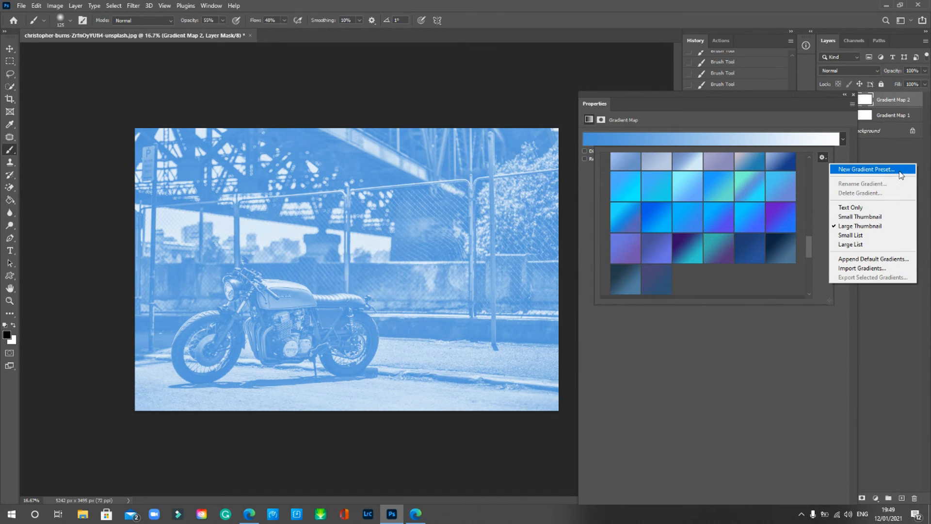
left_click(809, 249)
left_click_drag(807, 245, 815, 277)
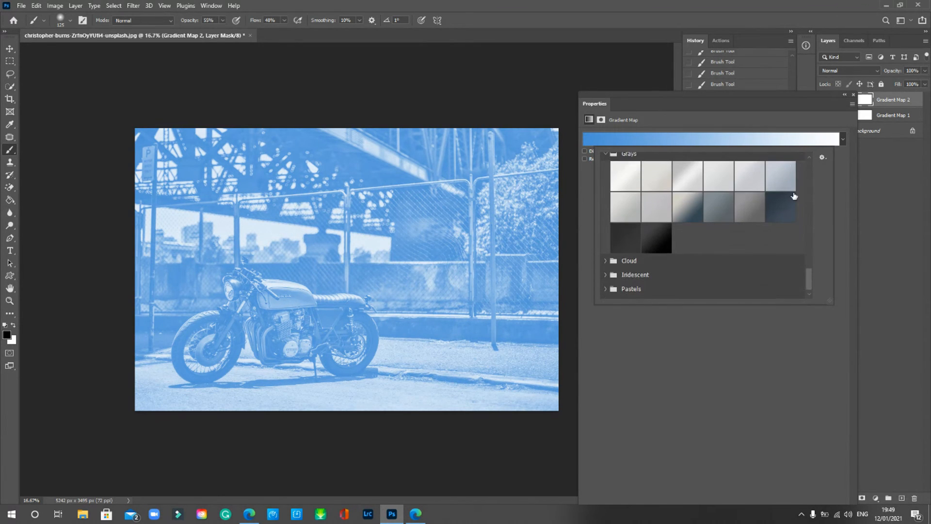
left_click(791, 210)
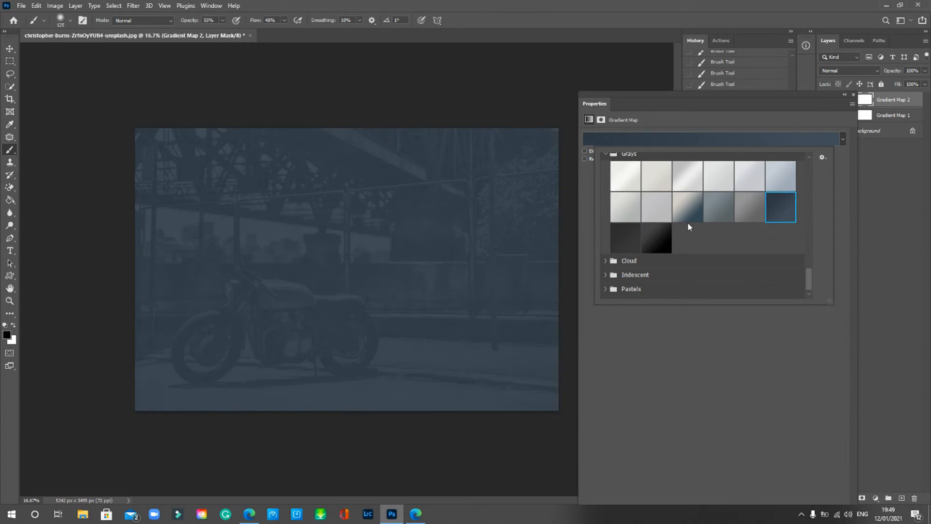
left_click(655, 238)
left_click(629, 239)
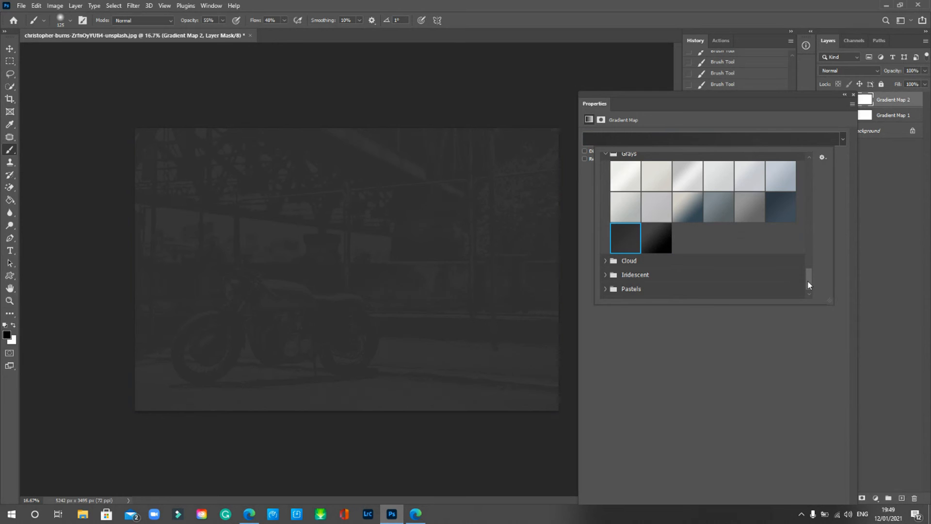
left_click(725, 376)
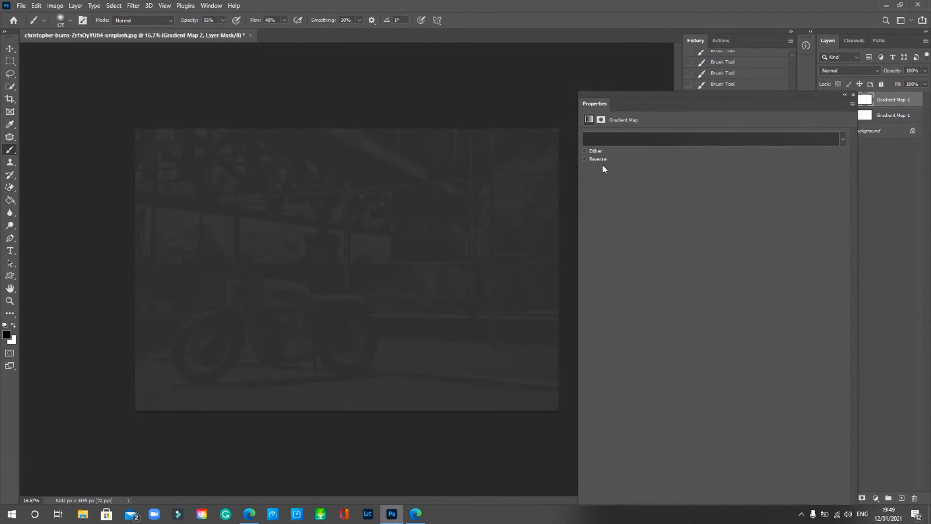
Turn Reverse on and back off, and lower the new Gradient Map layer's opacity to 49%
left_click(586, 158)
left_click(585, 159)
left_click(925, 70)
left_click_drag(924, 81, 916, 82)
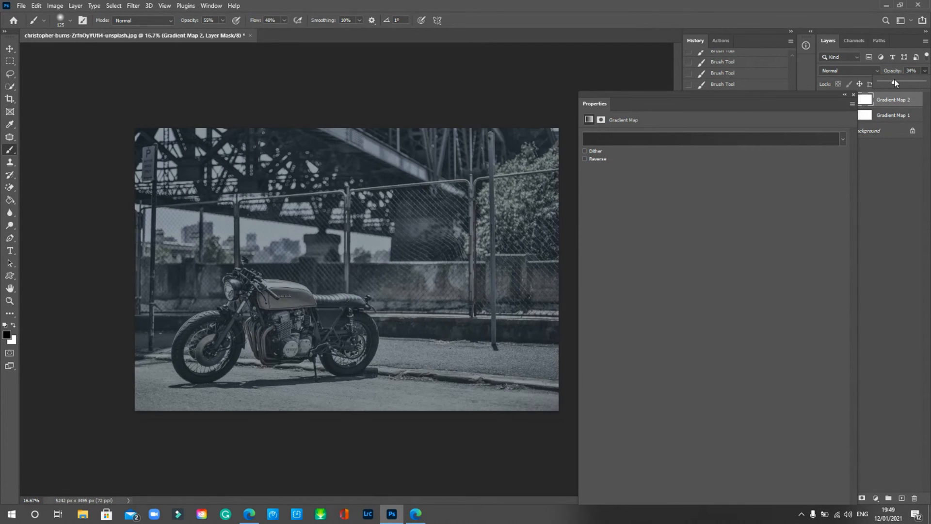
left_click_drag(894, 80, 900, 80)
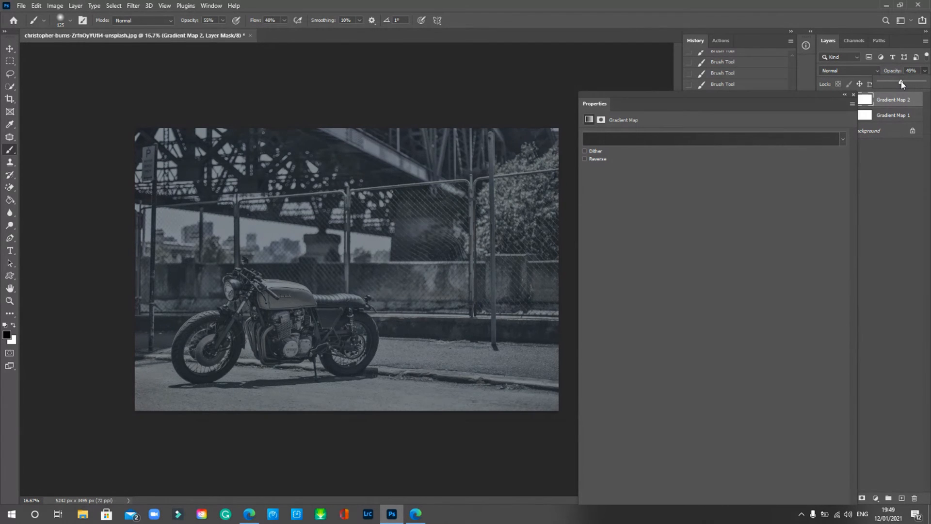
Apply the third preset in the Basics group, black to white, to the new Gradient Map layer and close its properties
left_click(843, 139)
scroll(768, 272, "up", 2)
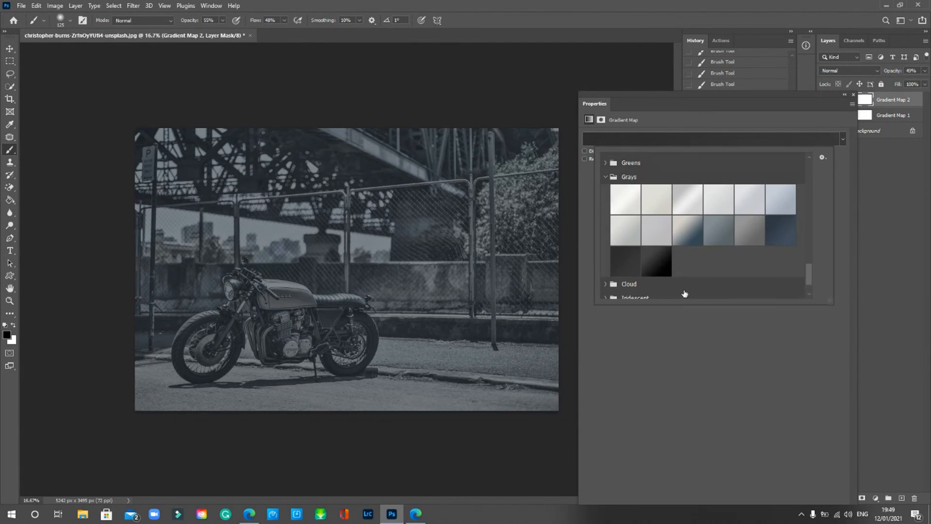
left_click_drag(811, 275, 813, 152)
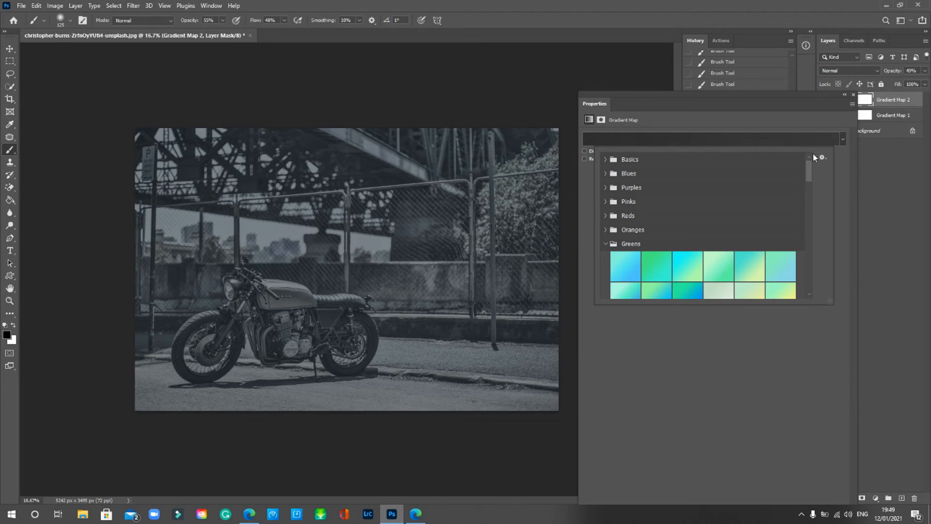
left_click(605, 159)
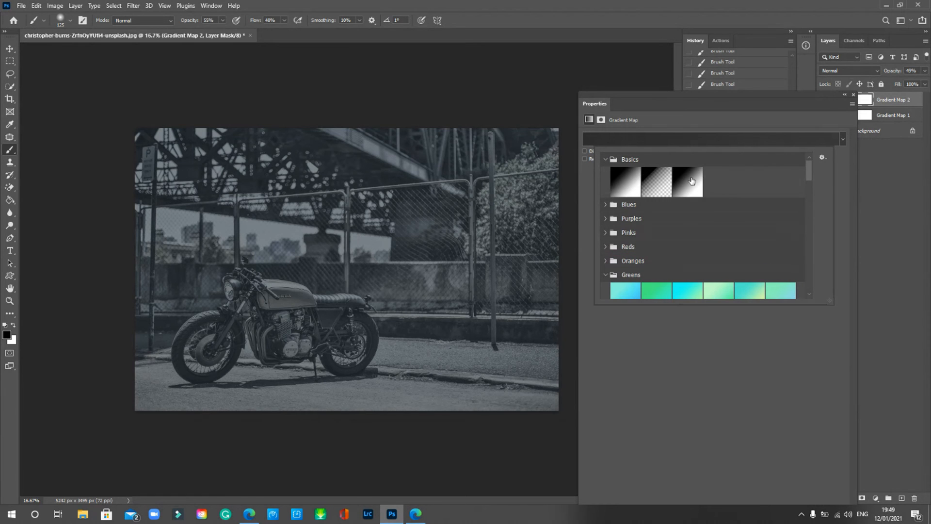
left_click(697, 190)
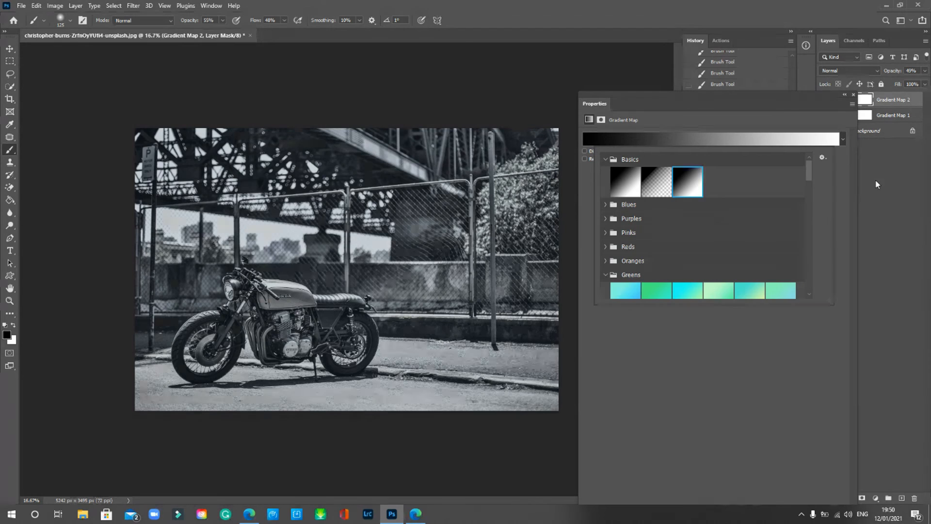
left_click(891, 95)
left_click(853, 95)
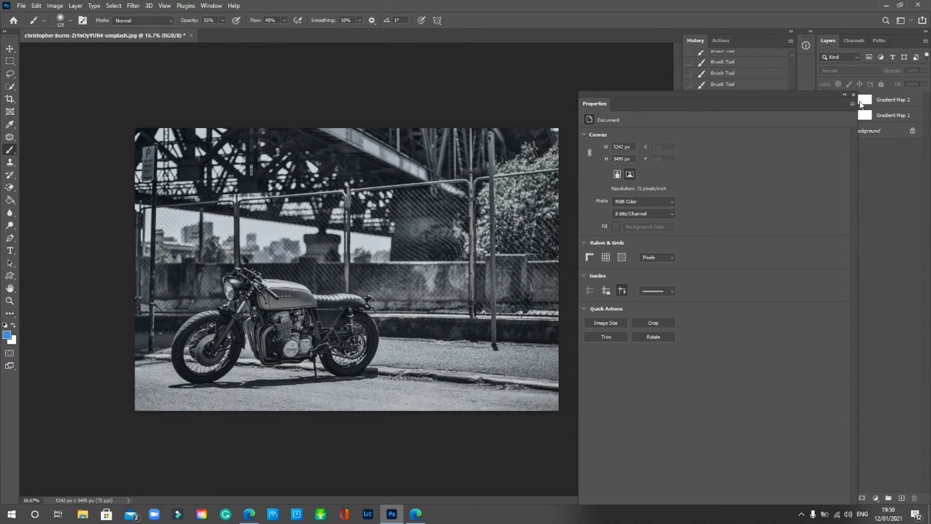
Delete the Gradient Map 1 layer together with its mask
left_click(885, 116)
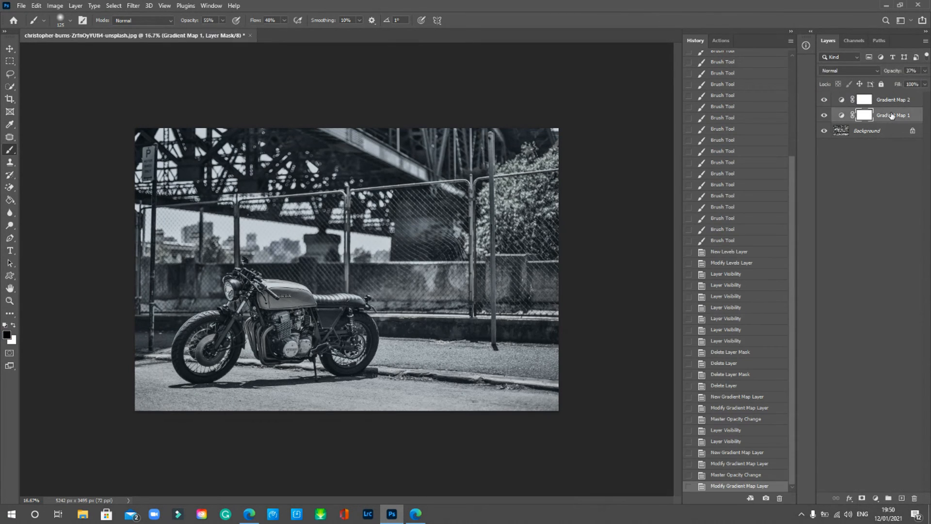
key("Delete")
key("Delete")
Check the mask properties and gradient settings of the Gradient Map 2 layer, closing them without changes
left_click(870, 100)
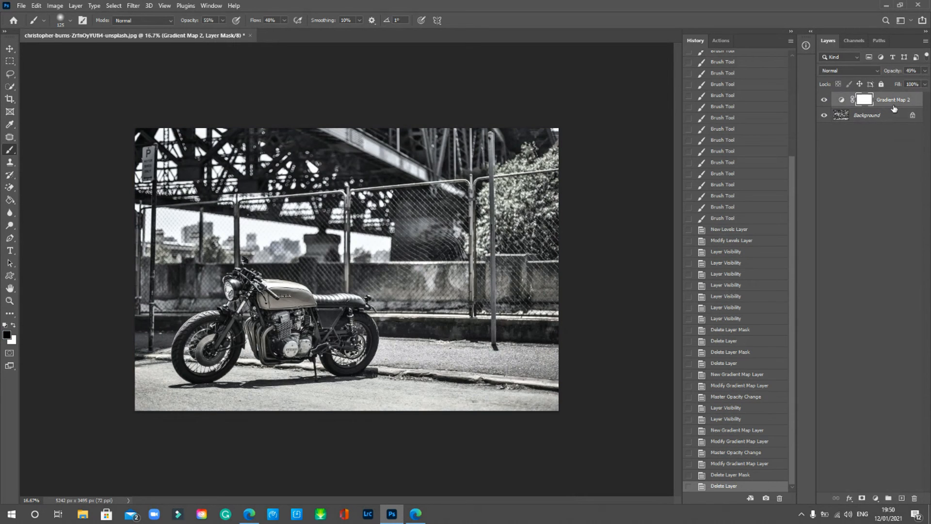
double_click(872, 101)
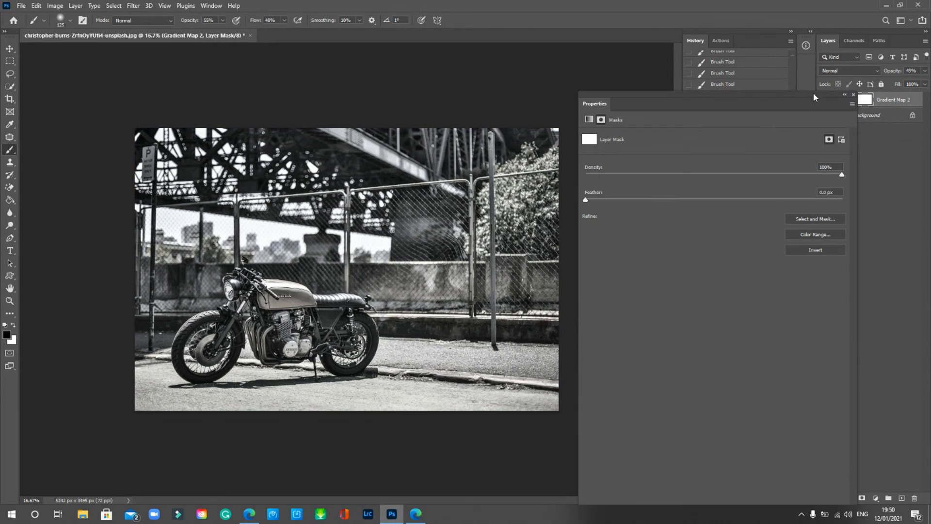
left_click(866, 156)
left_click(853, 95)
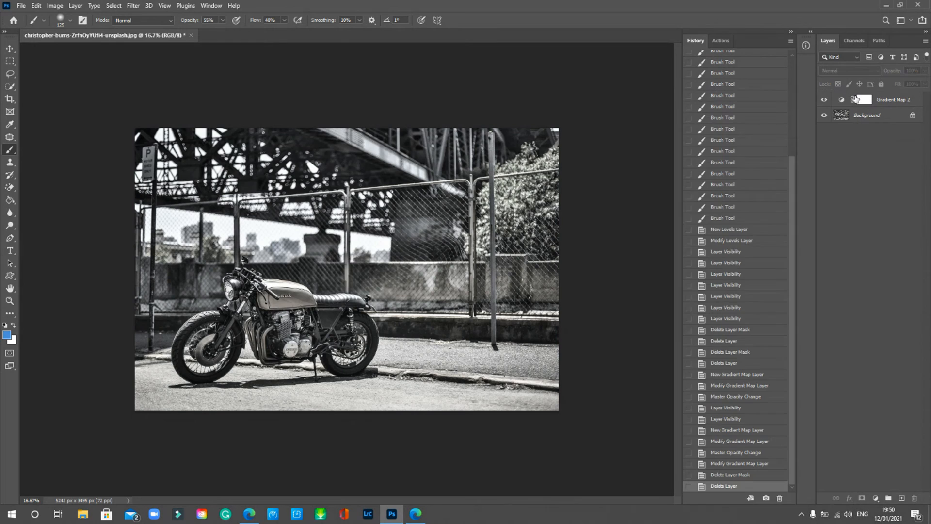
left_click(841, 100)
double_click(840, 100)
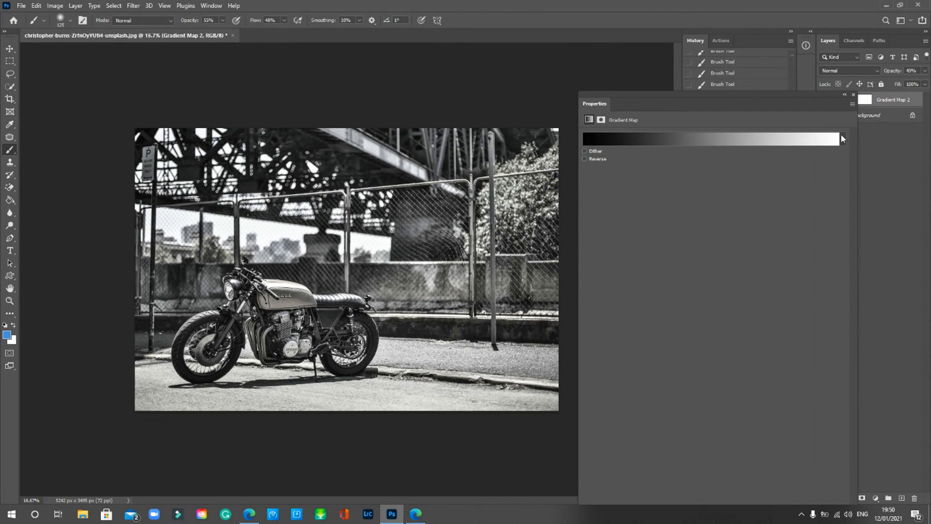
left_click(878, 147)
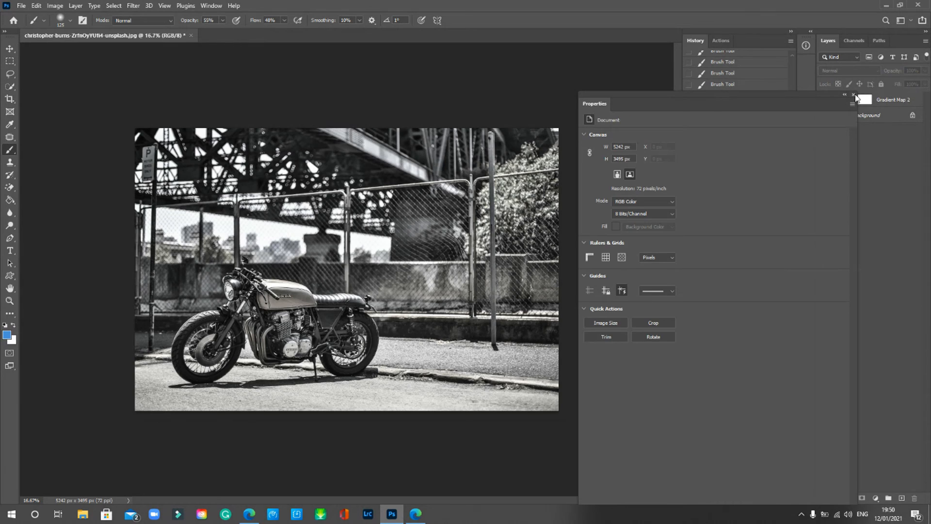
left_click(853, 94)
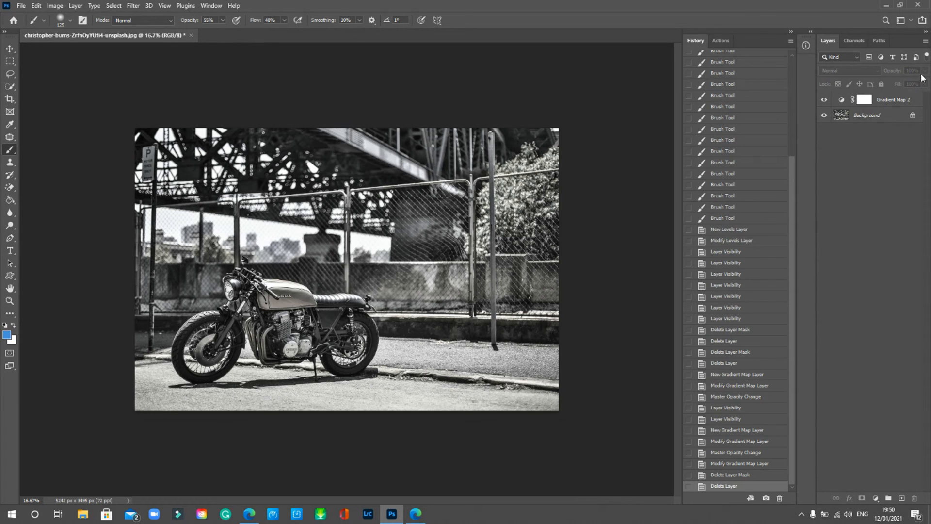
Try 63% opacity on the Gradient Map 2 layer, keep the Normal blend mode, and settle on 82% opacity
left_click(864, 100)
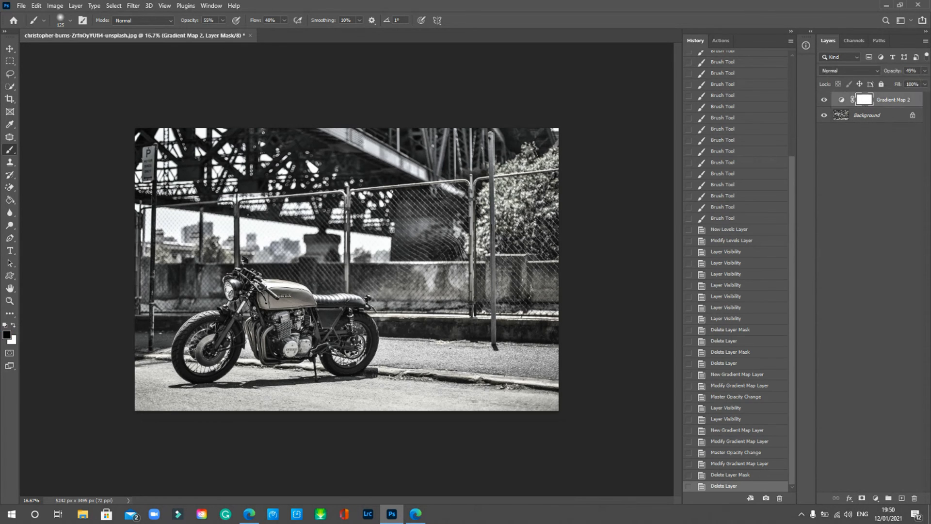
left_click(924, 71)
left_click_drag(902, 82, 908, 84)
left_click(859, 73)
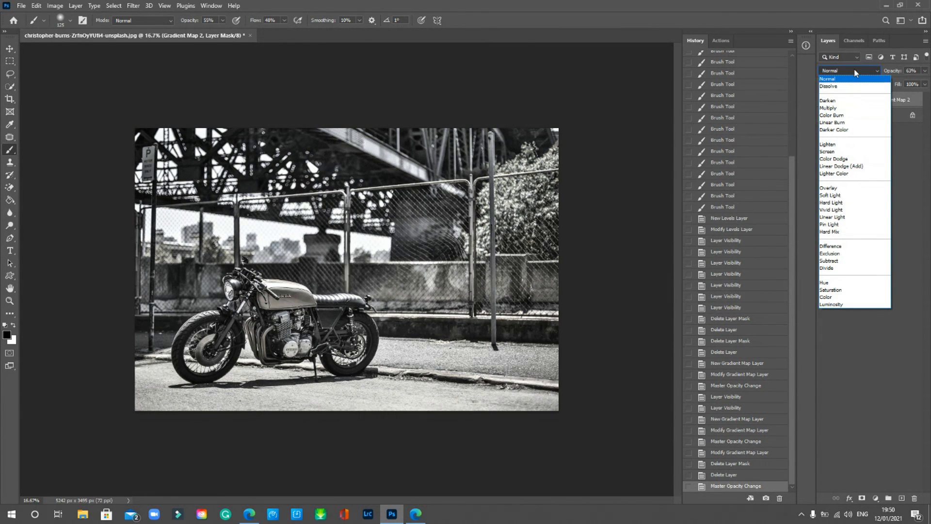
left_click(853, 79)
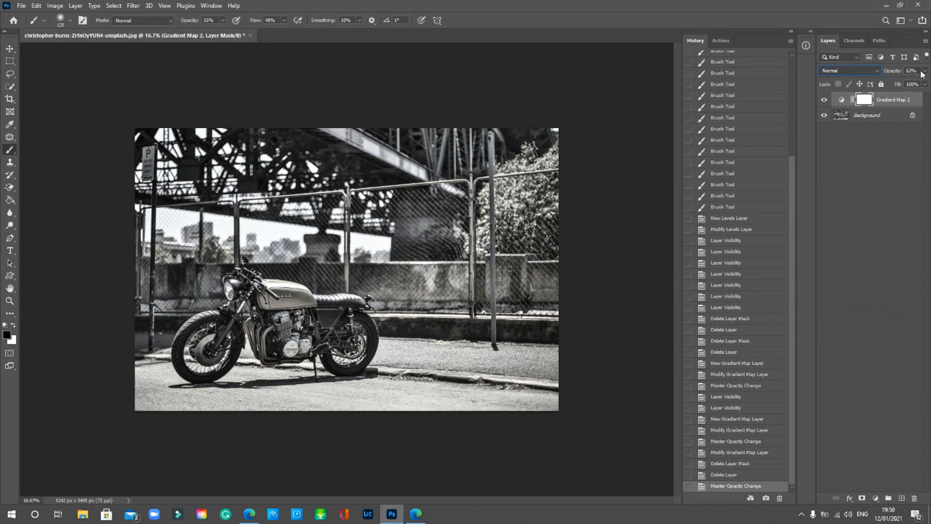
left_click(924, 71)
left_click_drag(908, 84, 901, 85)
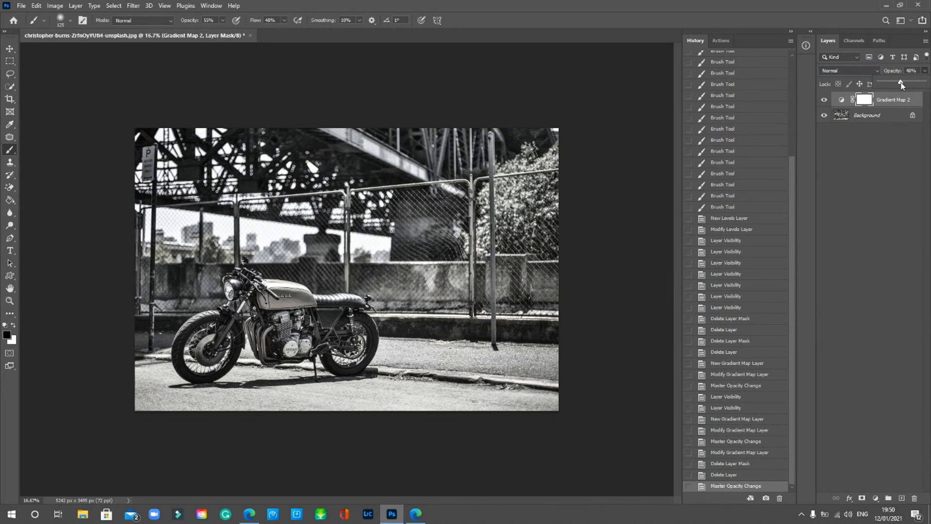
double_click(840, 104)
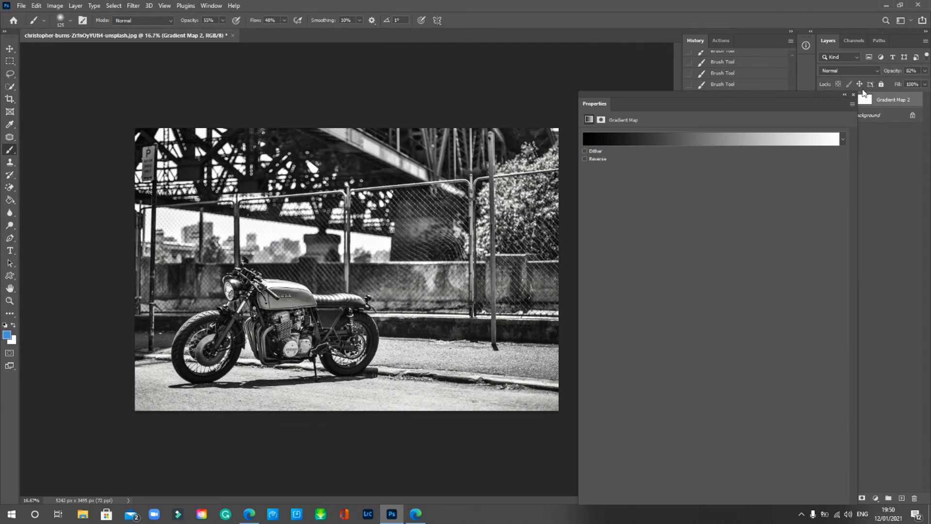
left_click(854, 95)
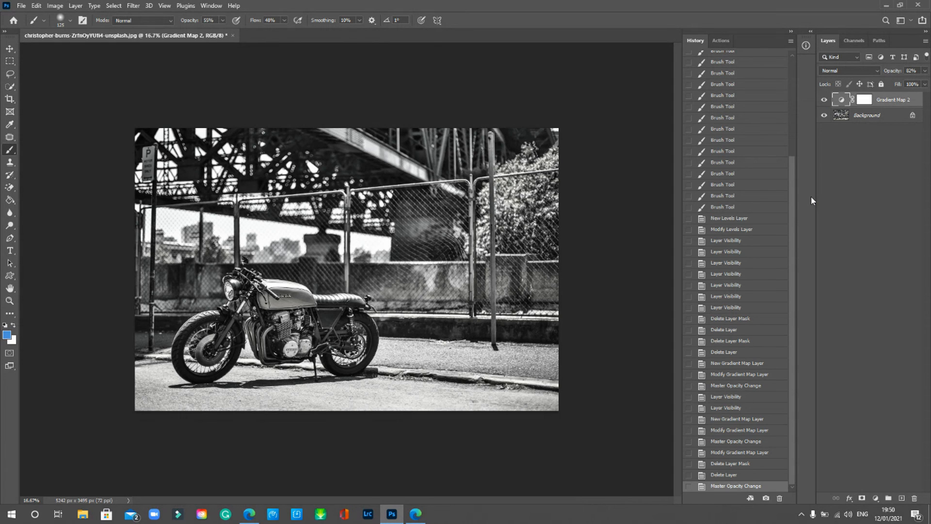
Go back in the history to the opening snapshot of the photo and the first Brush Tool state
scroll(741, 219, "up", 5)
left_click(772, 59)
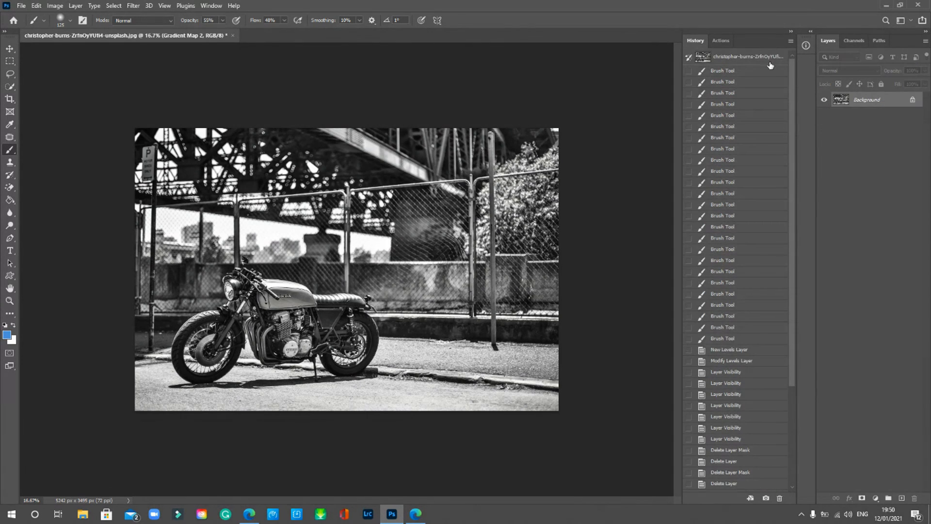
left_click(765, 71)
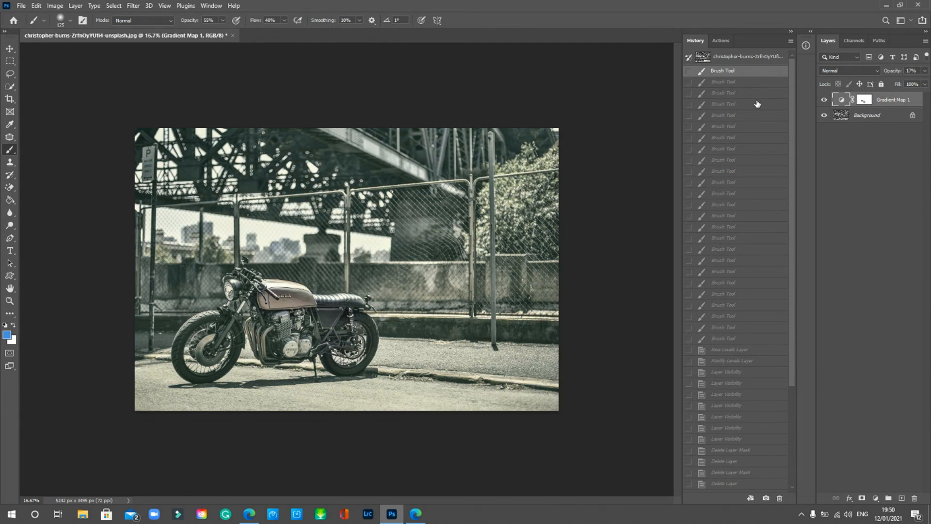
Step forward through the Brush Tool states in the history, stopping at the second-to-last stroke on the Gradient Map 1 mask
left_click(757, 104)
left_click(752, 136)
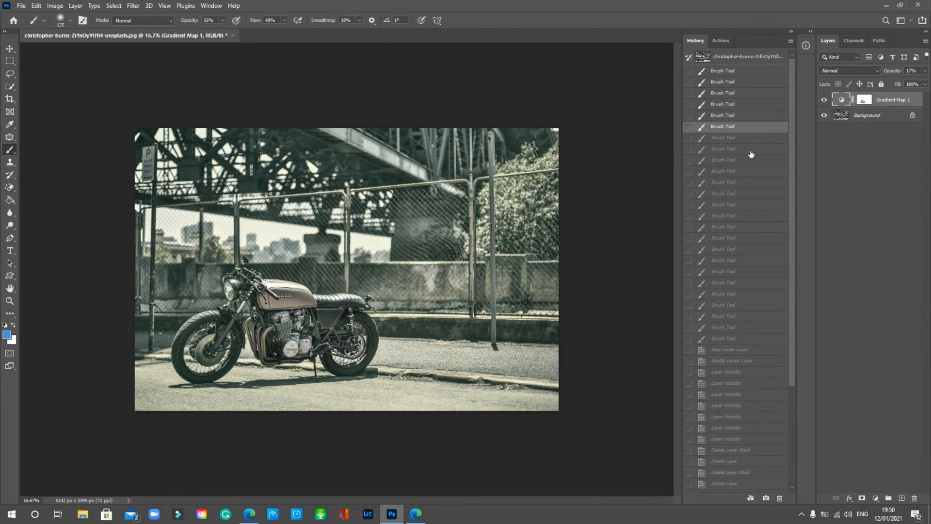
left_click(751, 150)
left_click(749, 160)
left_click(746, 172)
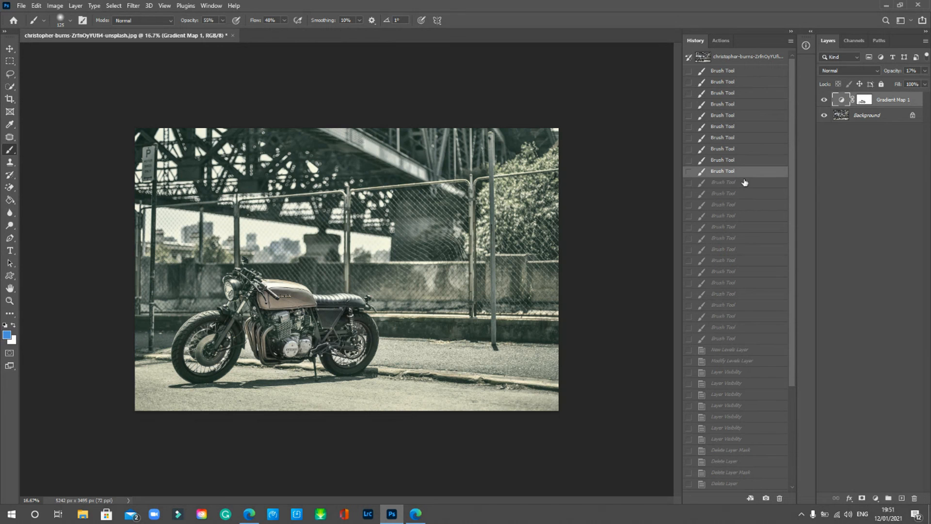
left_click(745, 183)
left_click(746, 194)
left_click(743, 216)
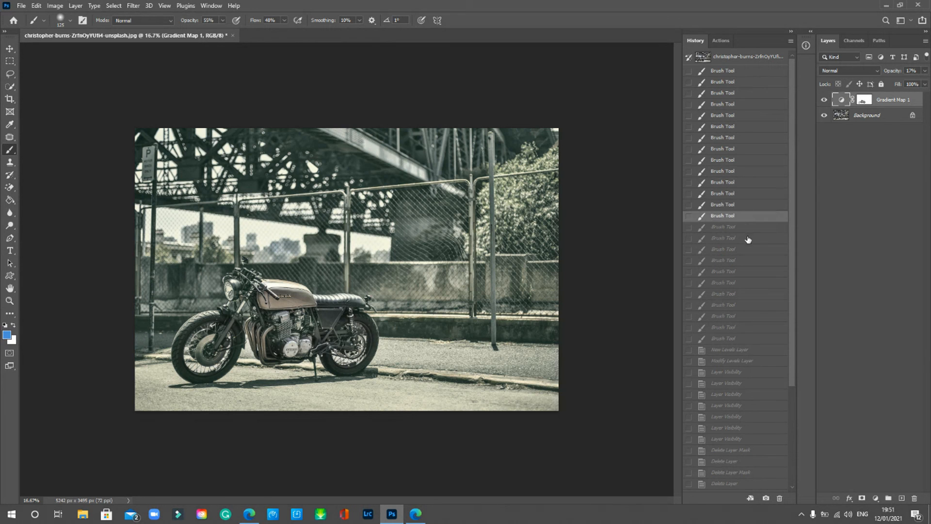
left_click(749, 239)
left_click(750, 262)
left_click(750, 272)
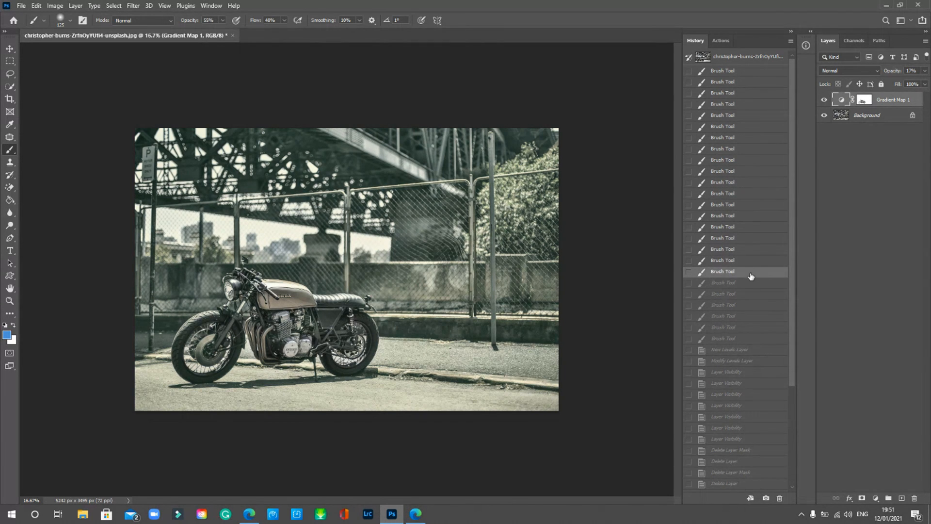
left_click(750, 293)
left_click(751, 305)
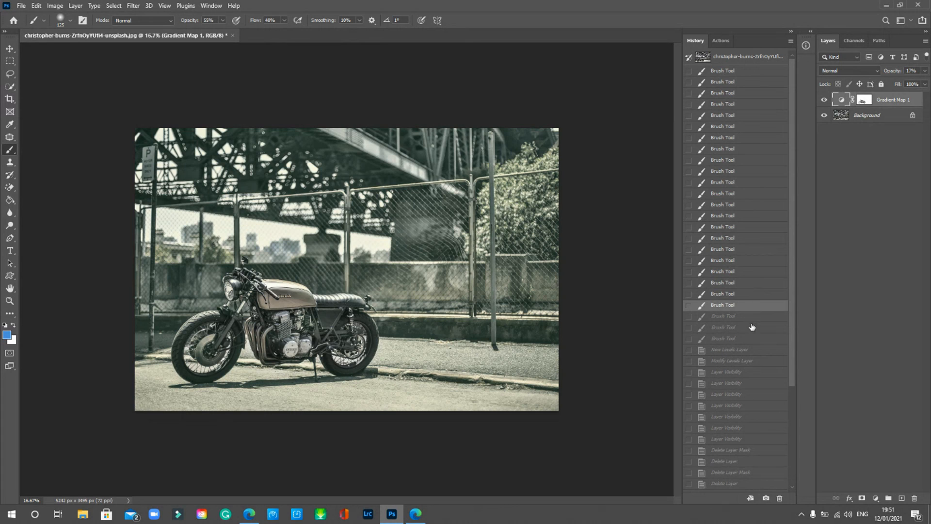
left_click(753, 327)
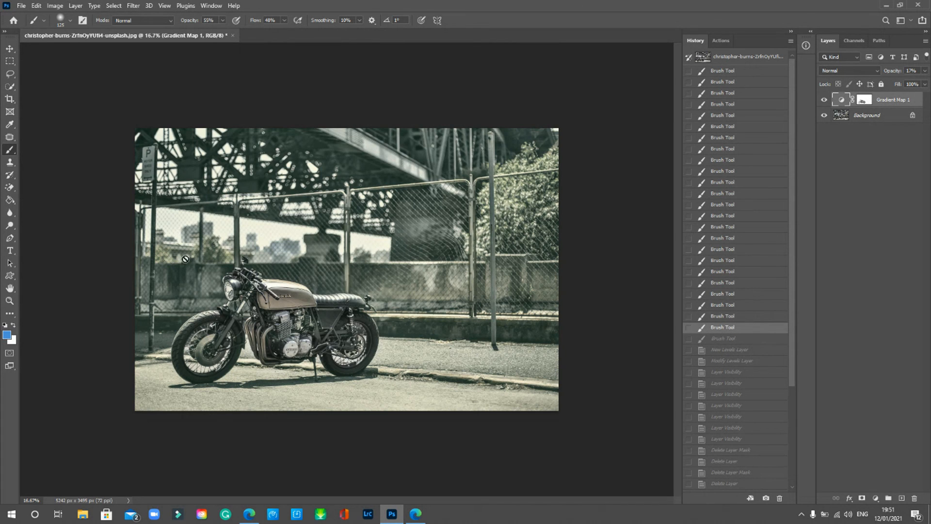
Compare the photo with and without the Gradient Map 1 layer, including at 25% zoom, leaving the layer visible
left_click(823, 100)
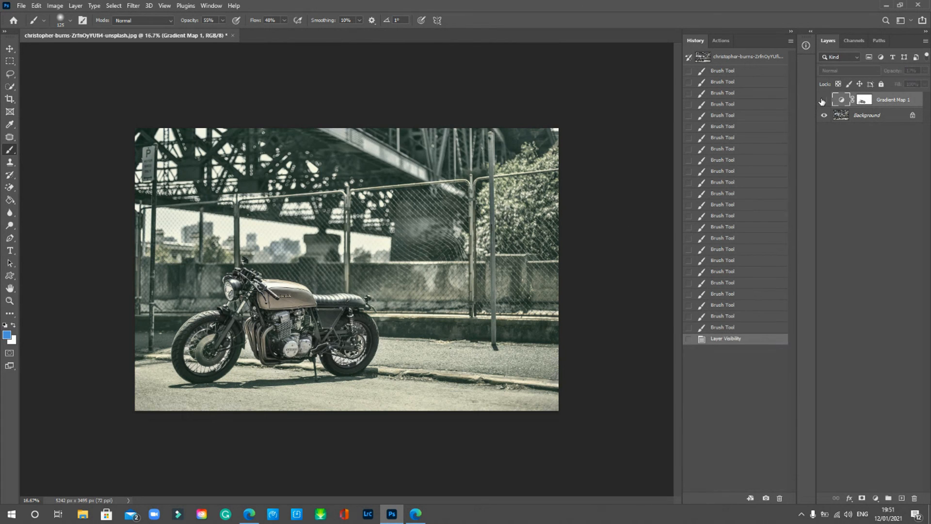
left_click(823, 100)
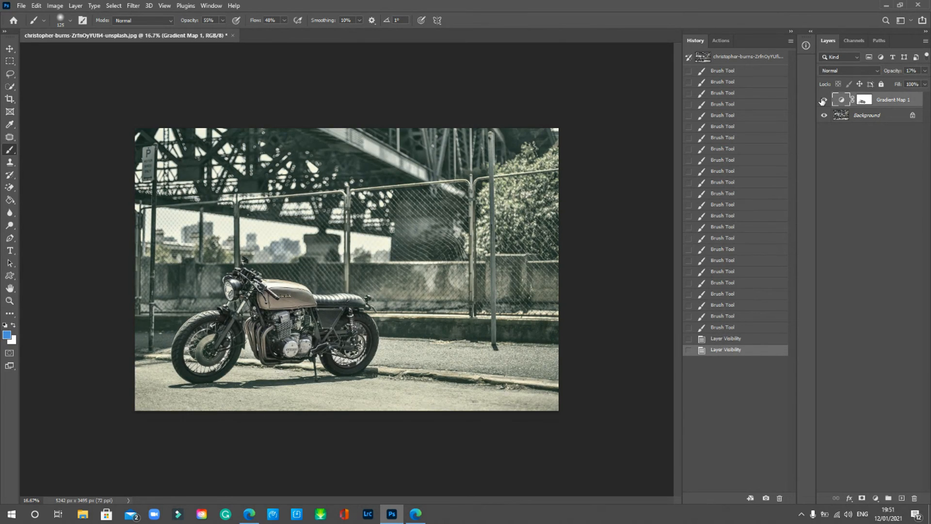
key("ctrl+plus")
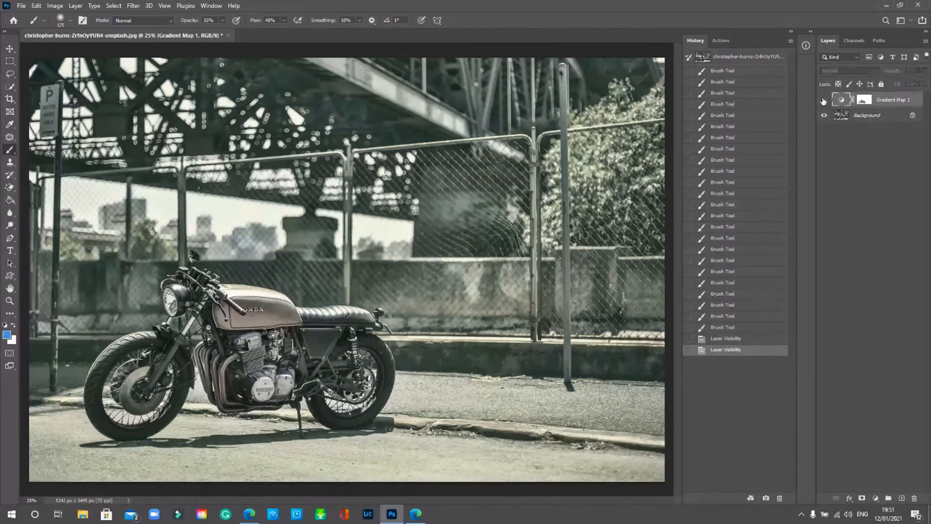
left_click(823, 101)
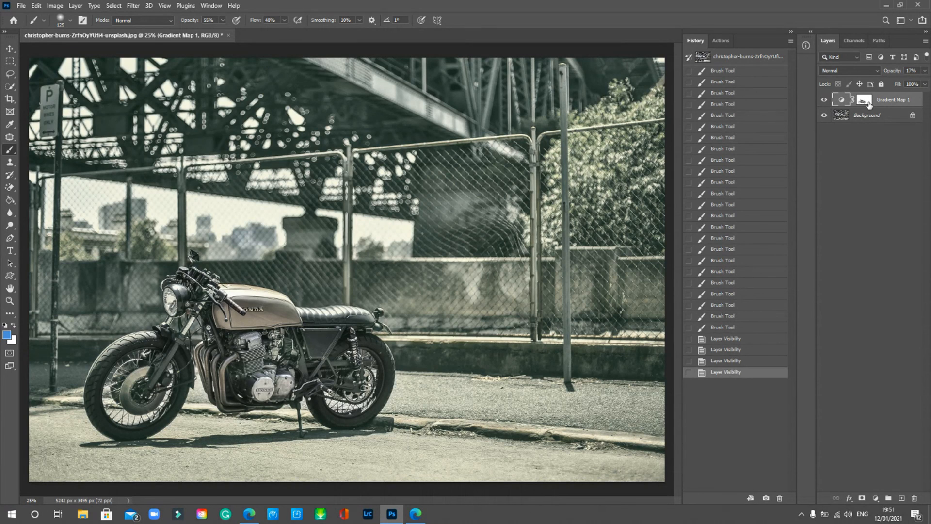
Check the gradient settings of the Gradient Map 1 layer and close them without changes
left_click(868, 105)
double_click(842, 100)
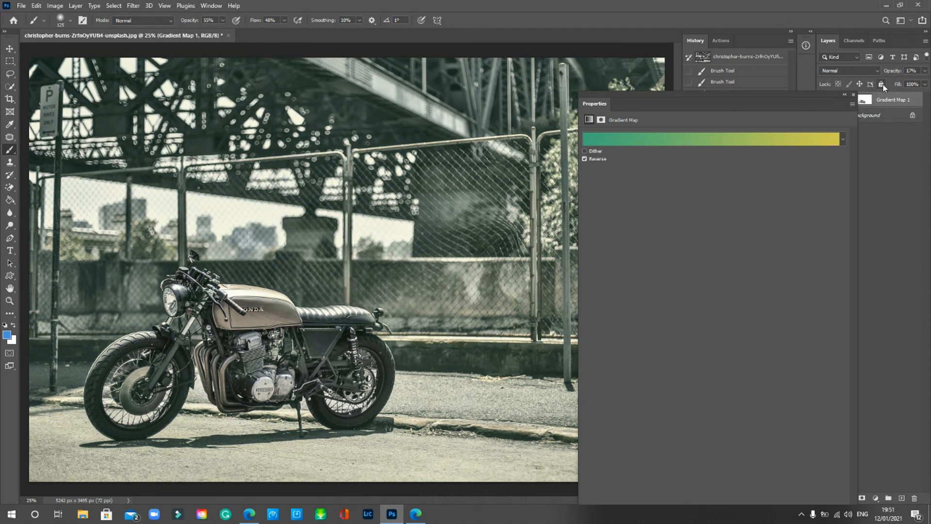
left_click(853, 94)
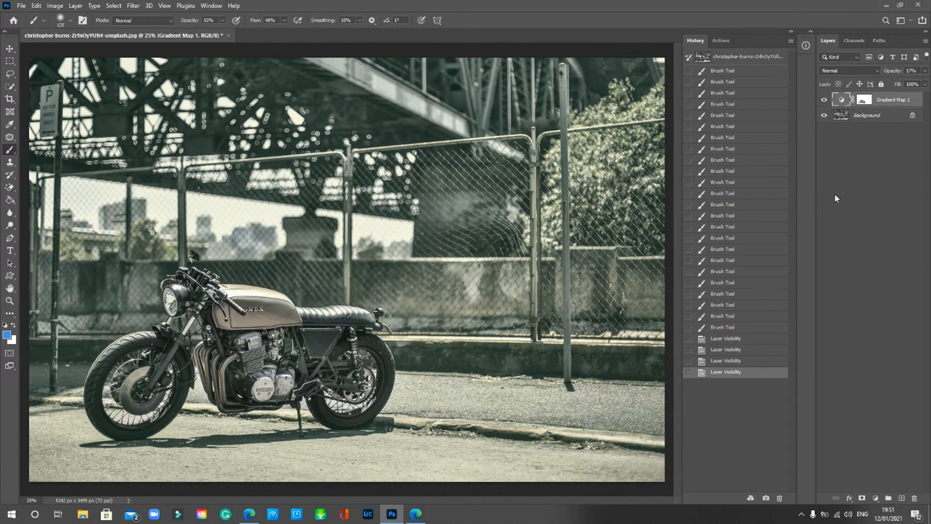